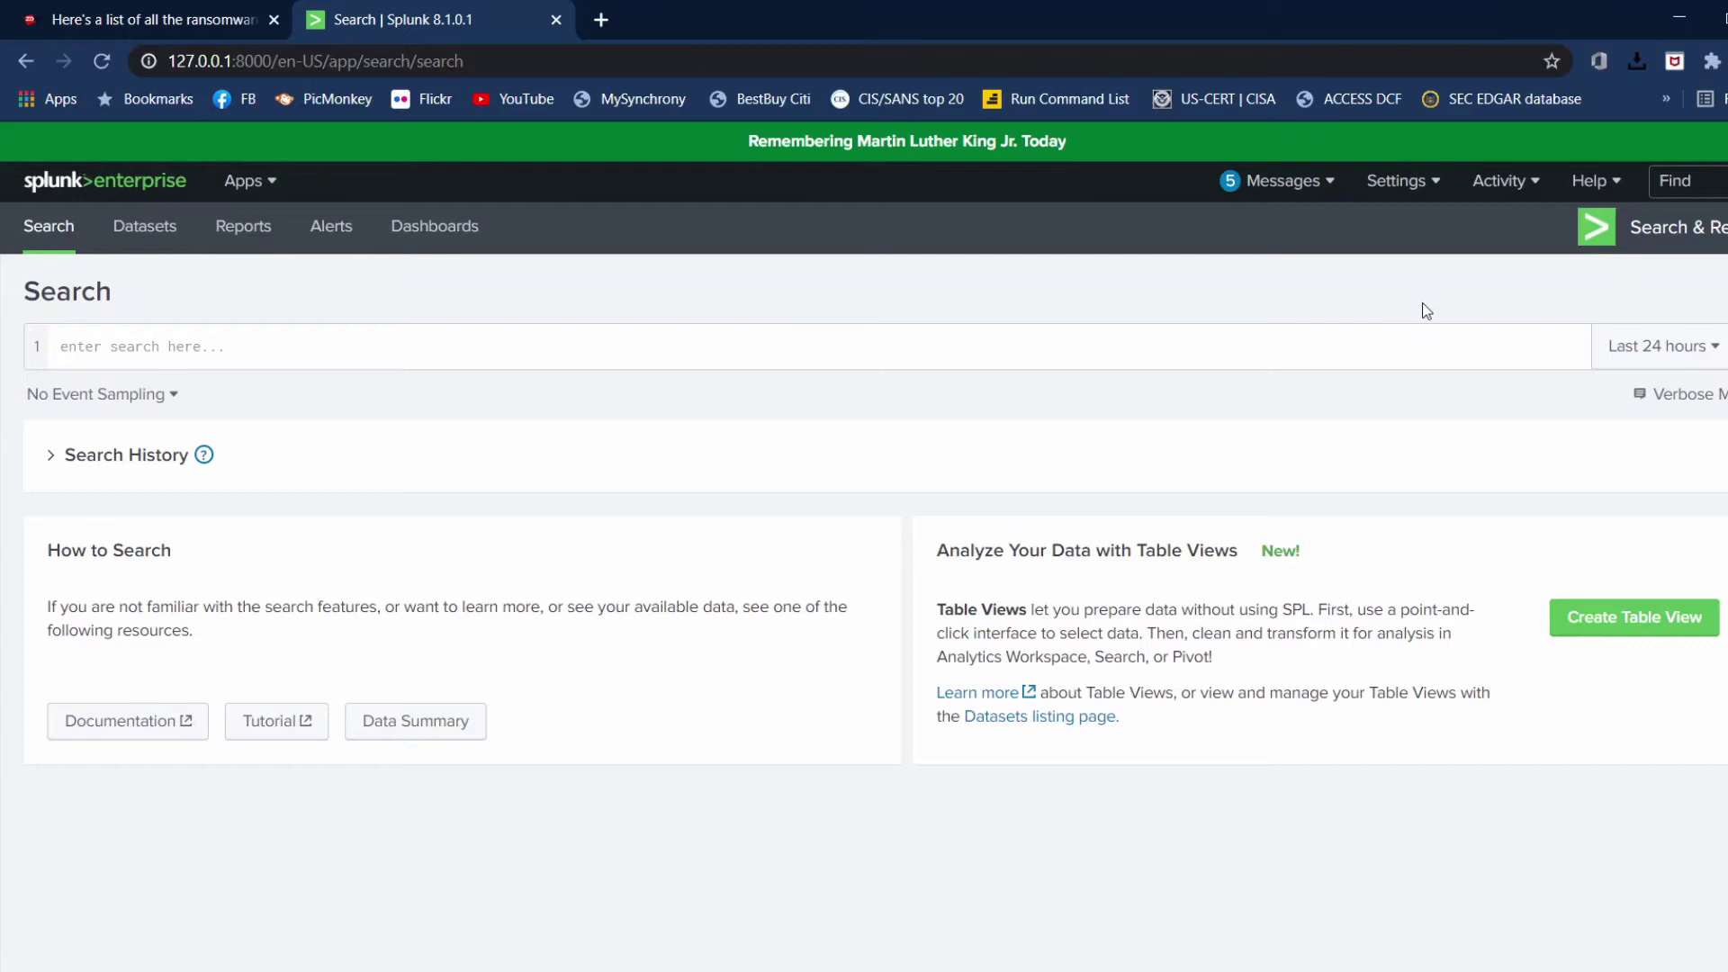
# Step: Go to Settings > Data inputs to list the local input types, such as Files & Directories
pyautogui.click(1427, 184)
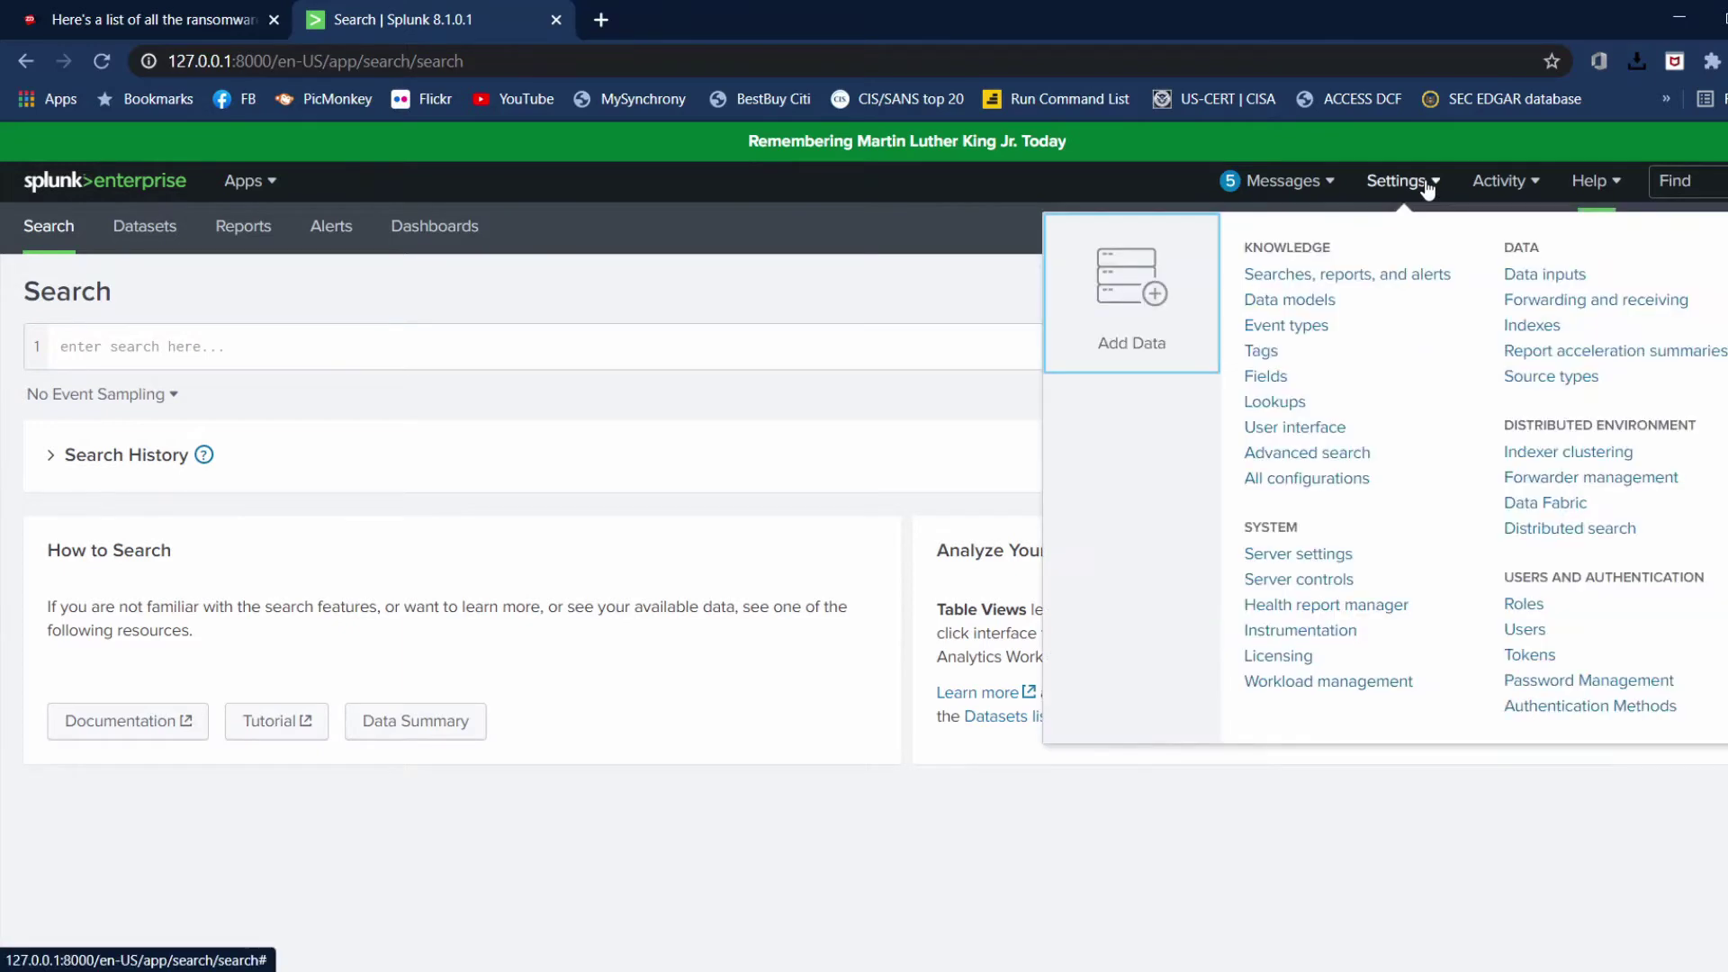
pyautogui.click(1532, 279)
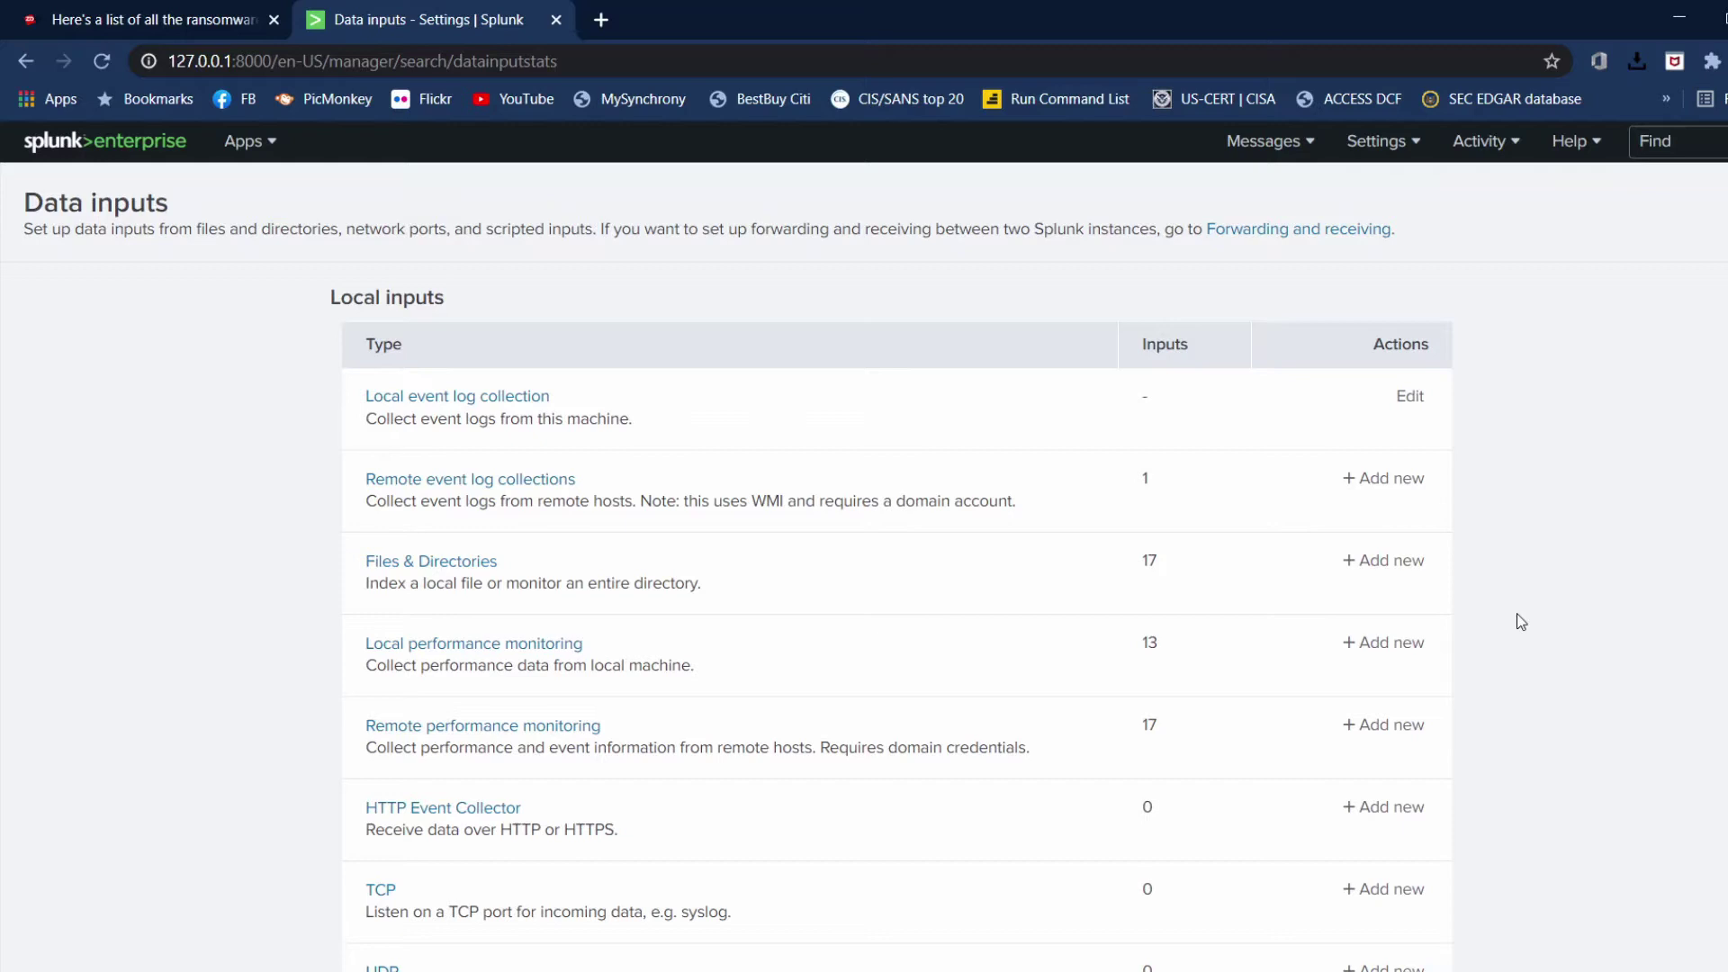
# Step: Open the localhost Local event log collection settings and scroll through its log lists
pyautogui.click(437, 398)
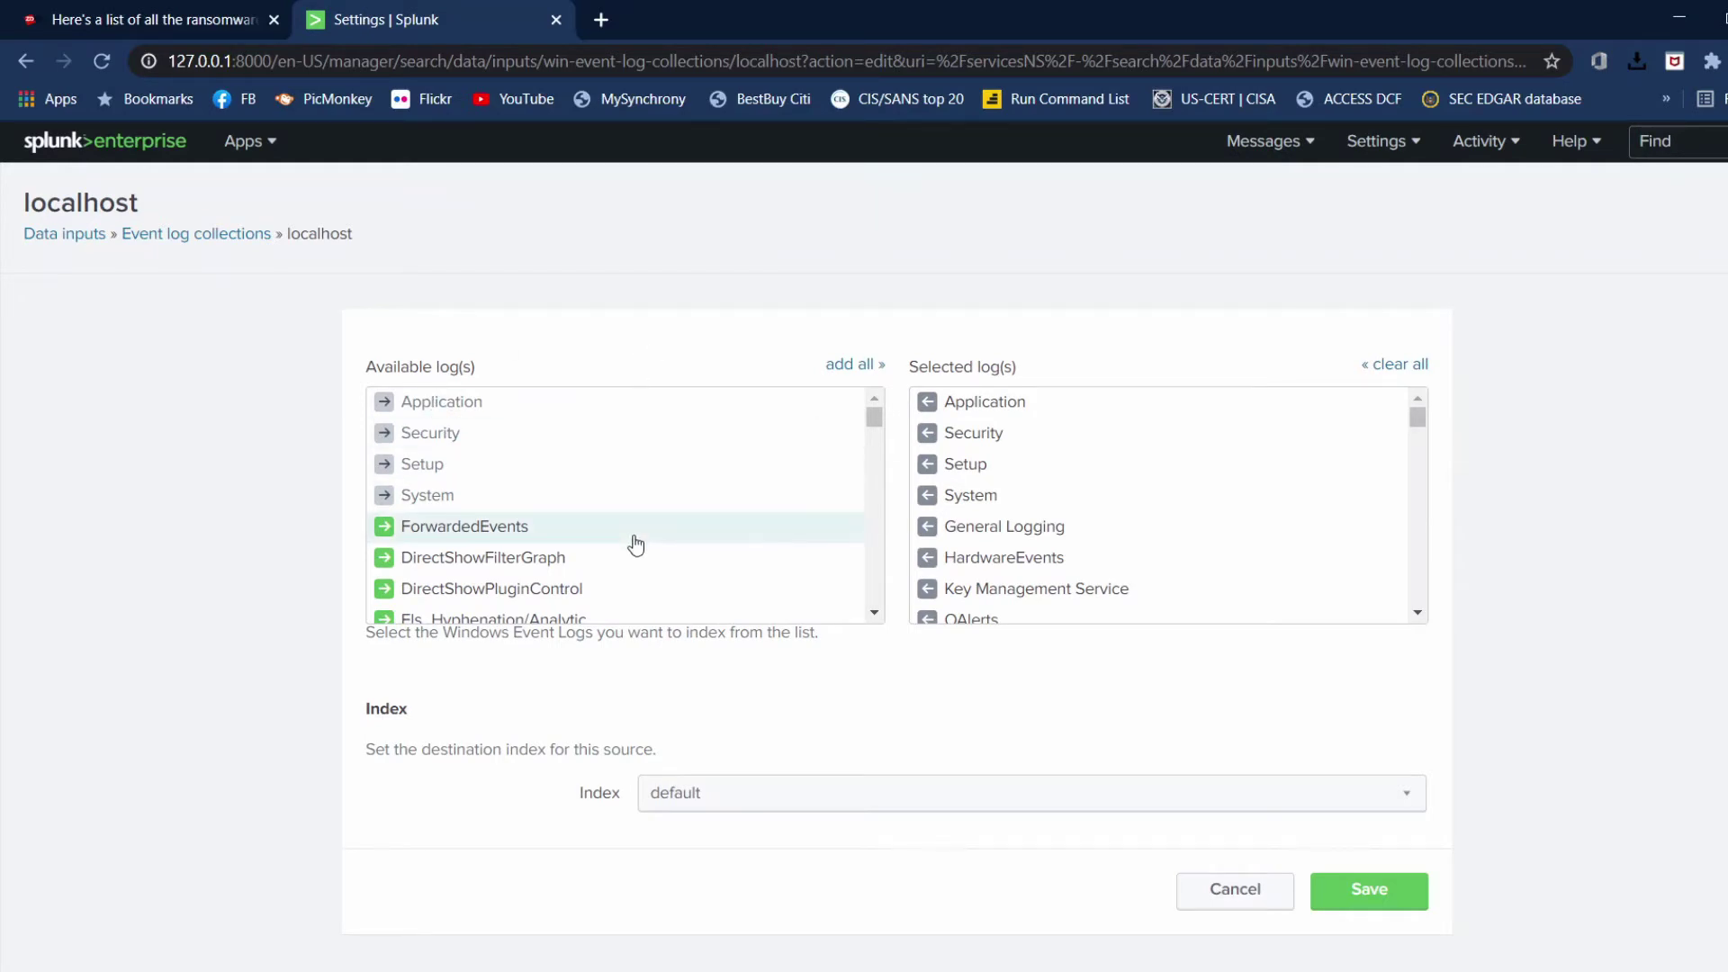
pyautogui.scroll(-2, 635, 545)
pyautogui.scroll(-10, 636, 544)
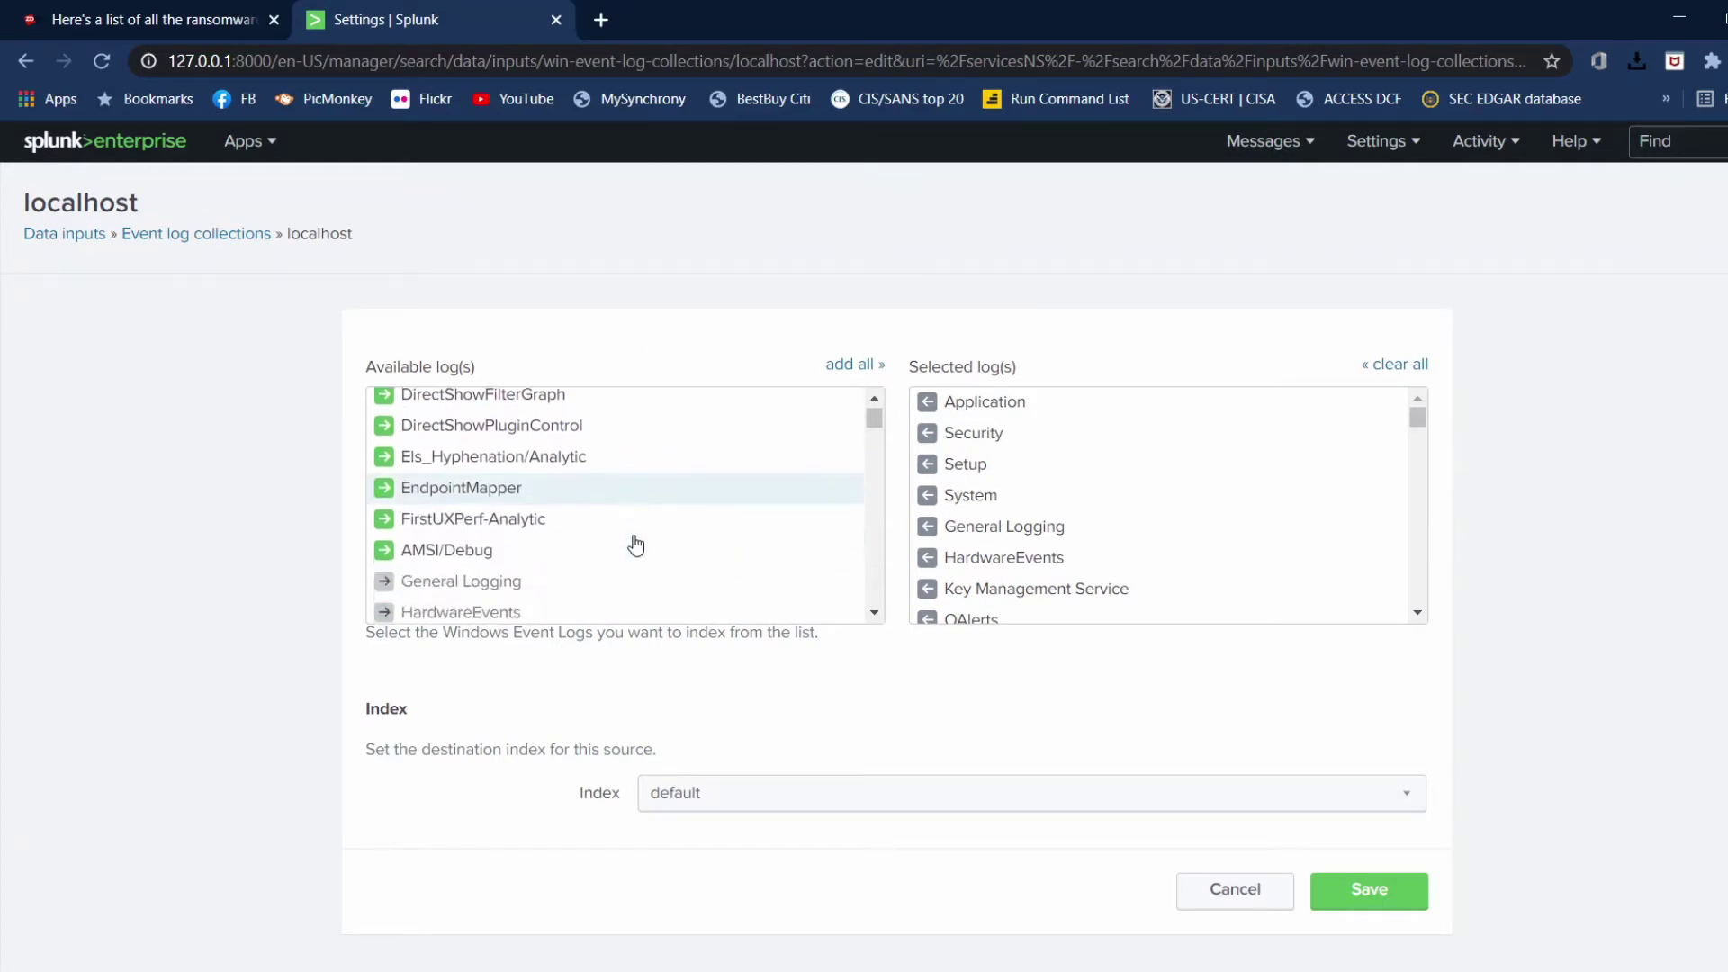
pyautogui.scroll(-6, 635, 545)
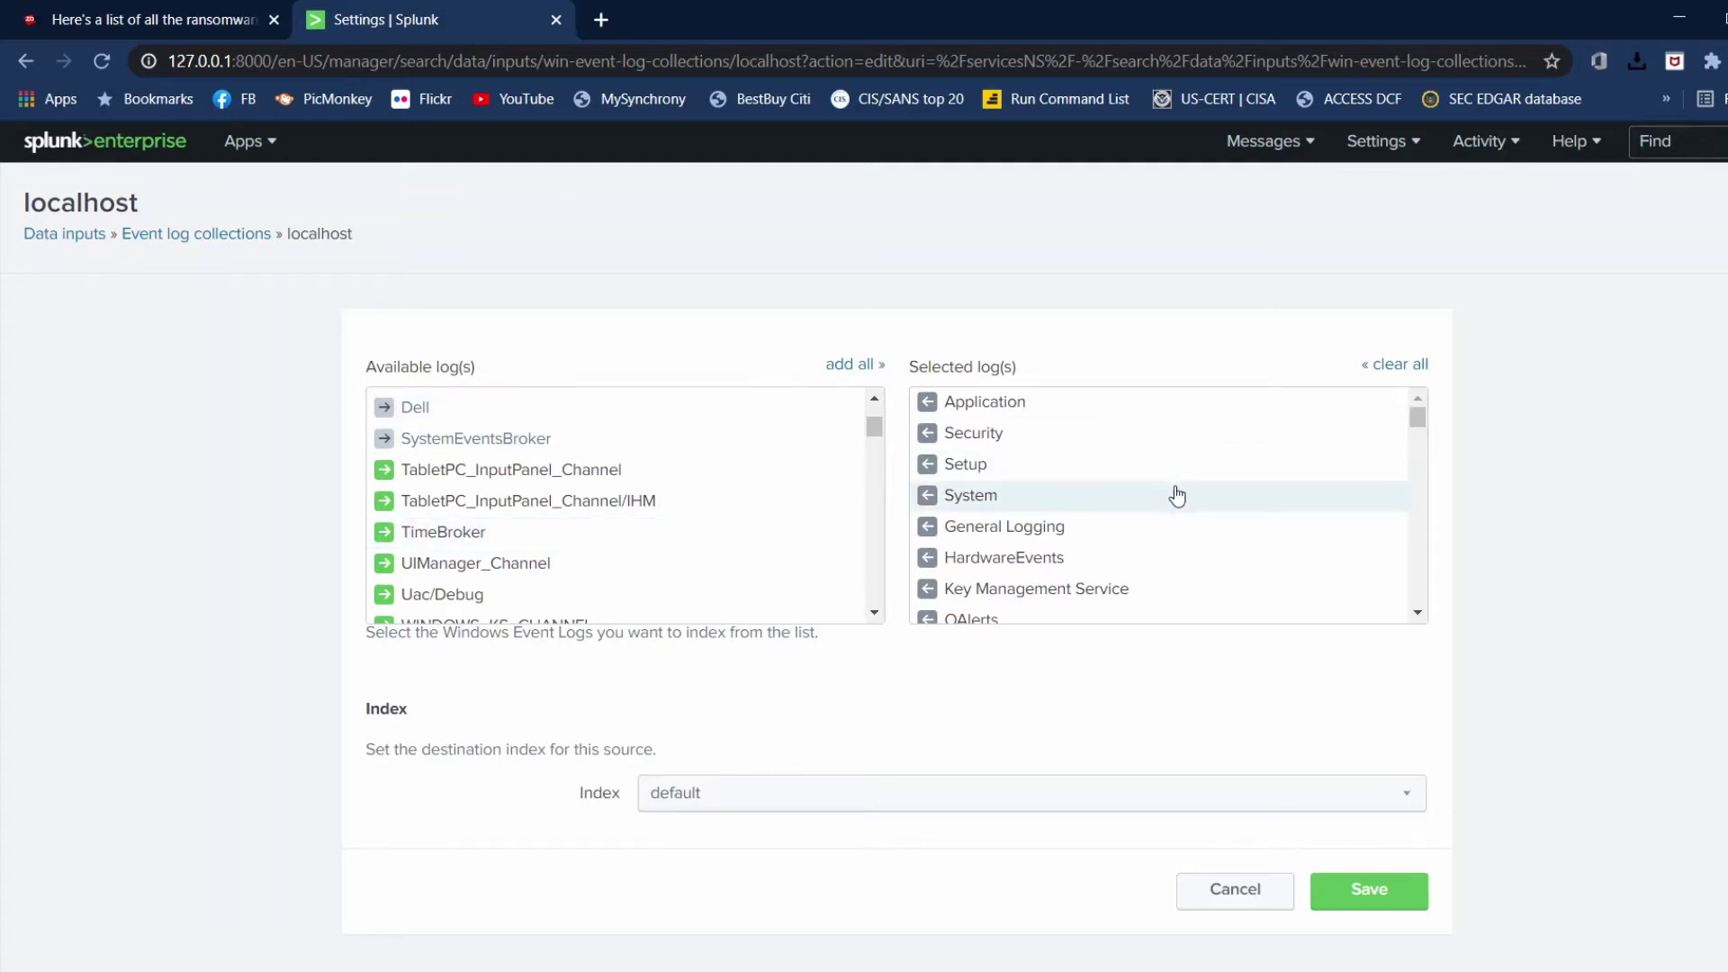
pyautogui.scroll(-3, 1218, 520)
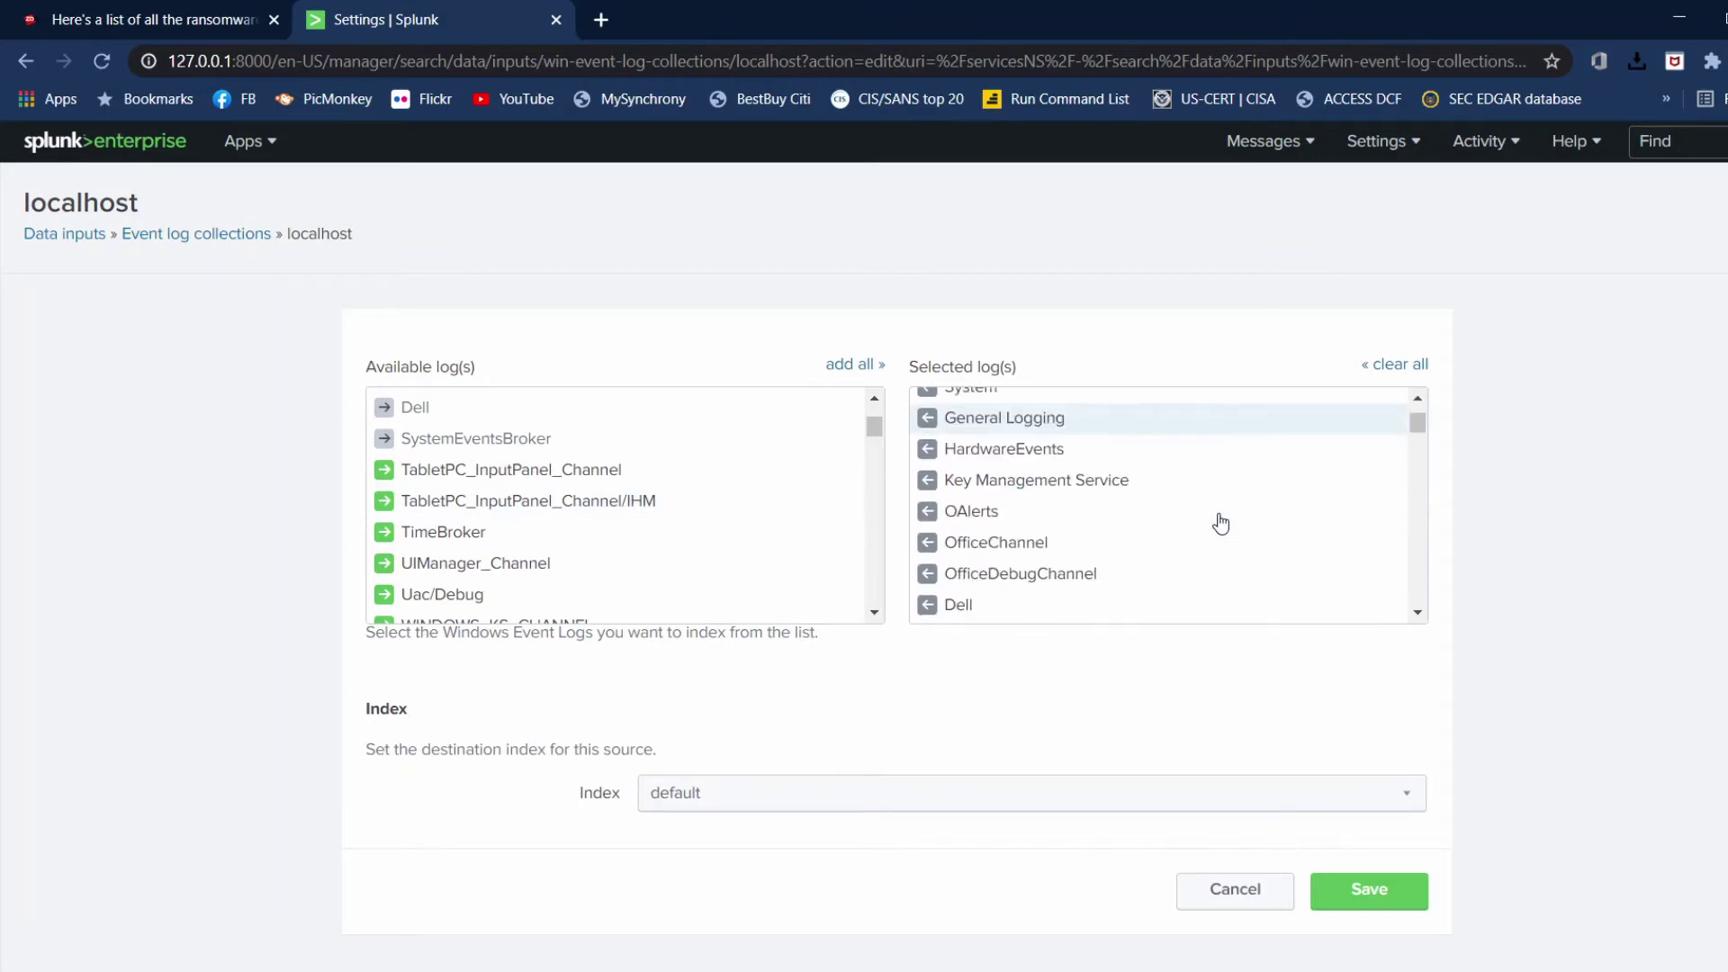
pyautogui.scroll(-8, 1220, 522)
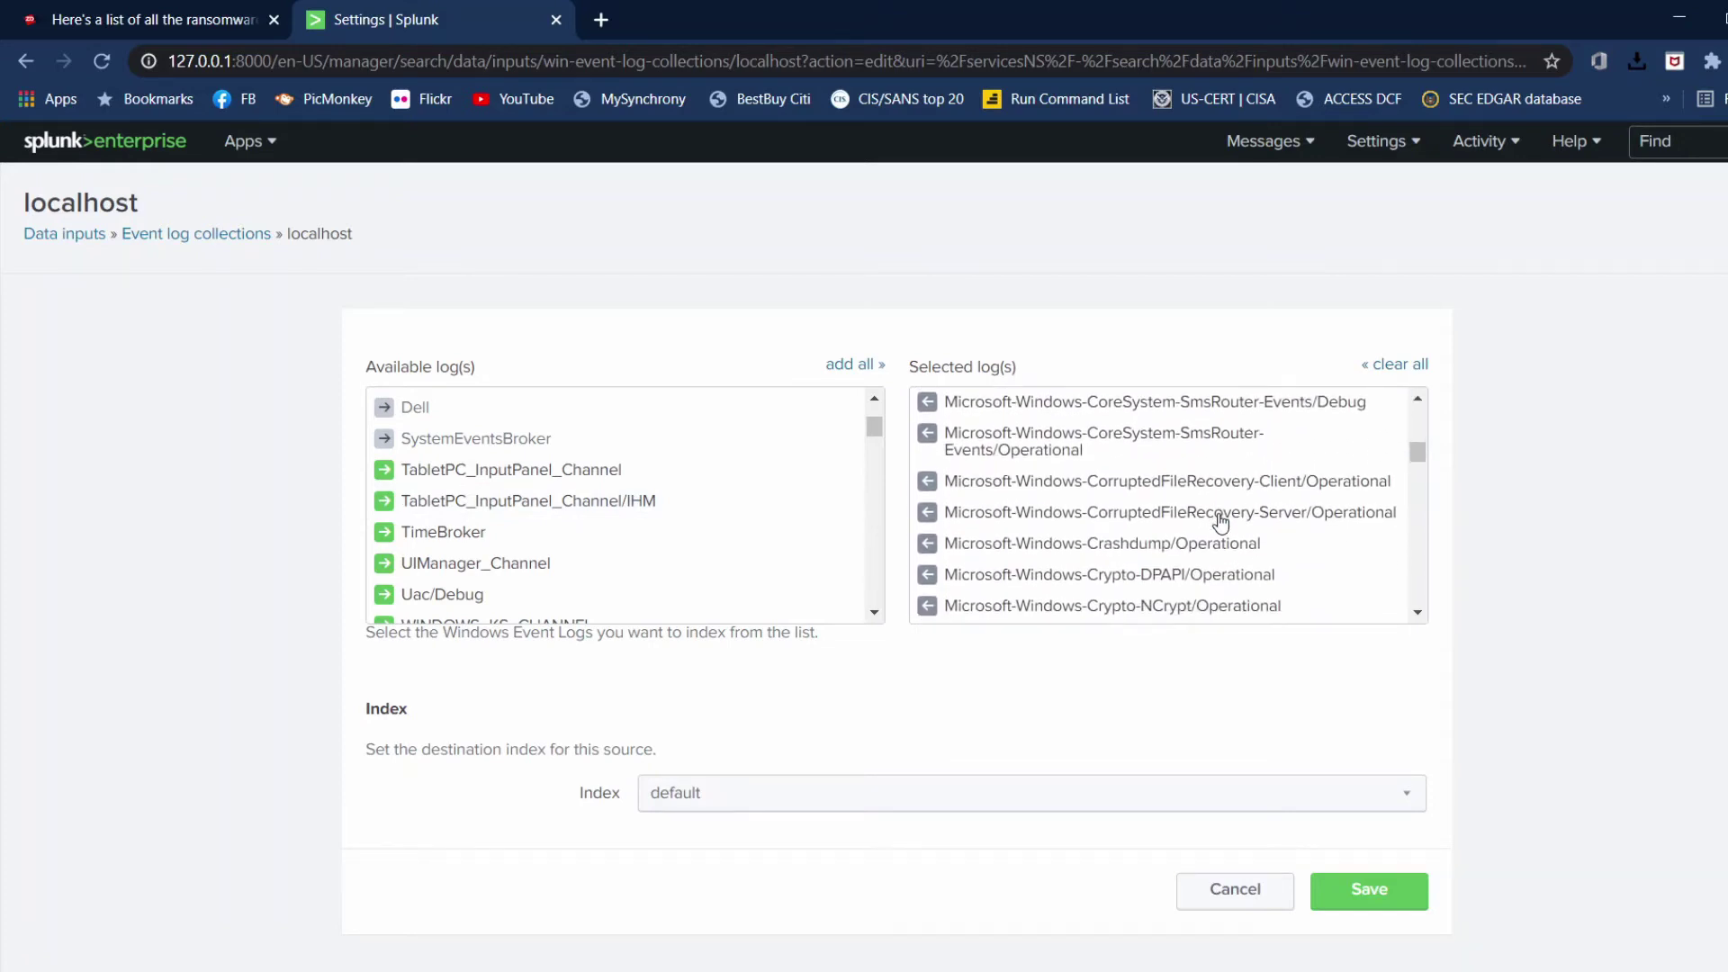
pyautogui.scroll(-4, 1221, 520)
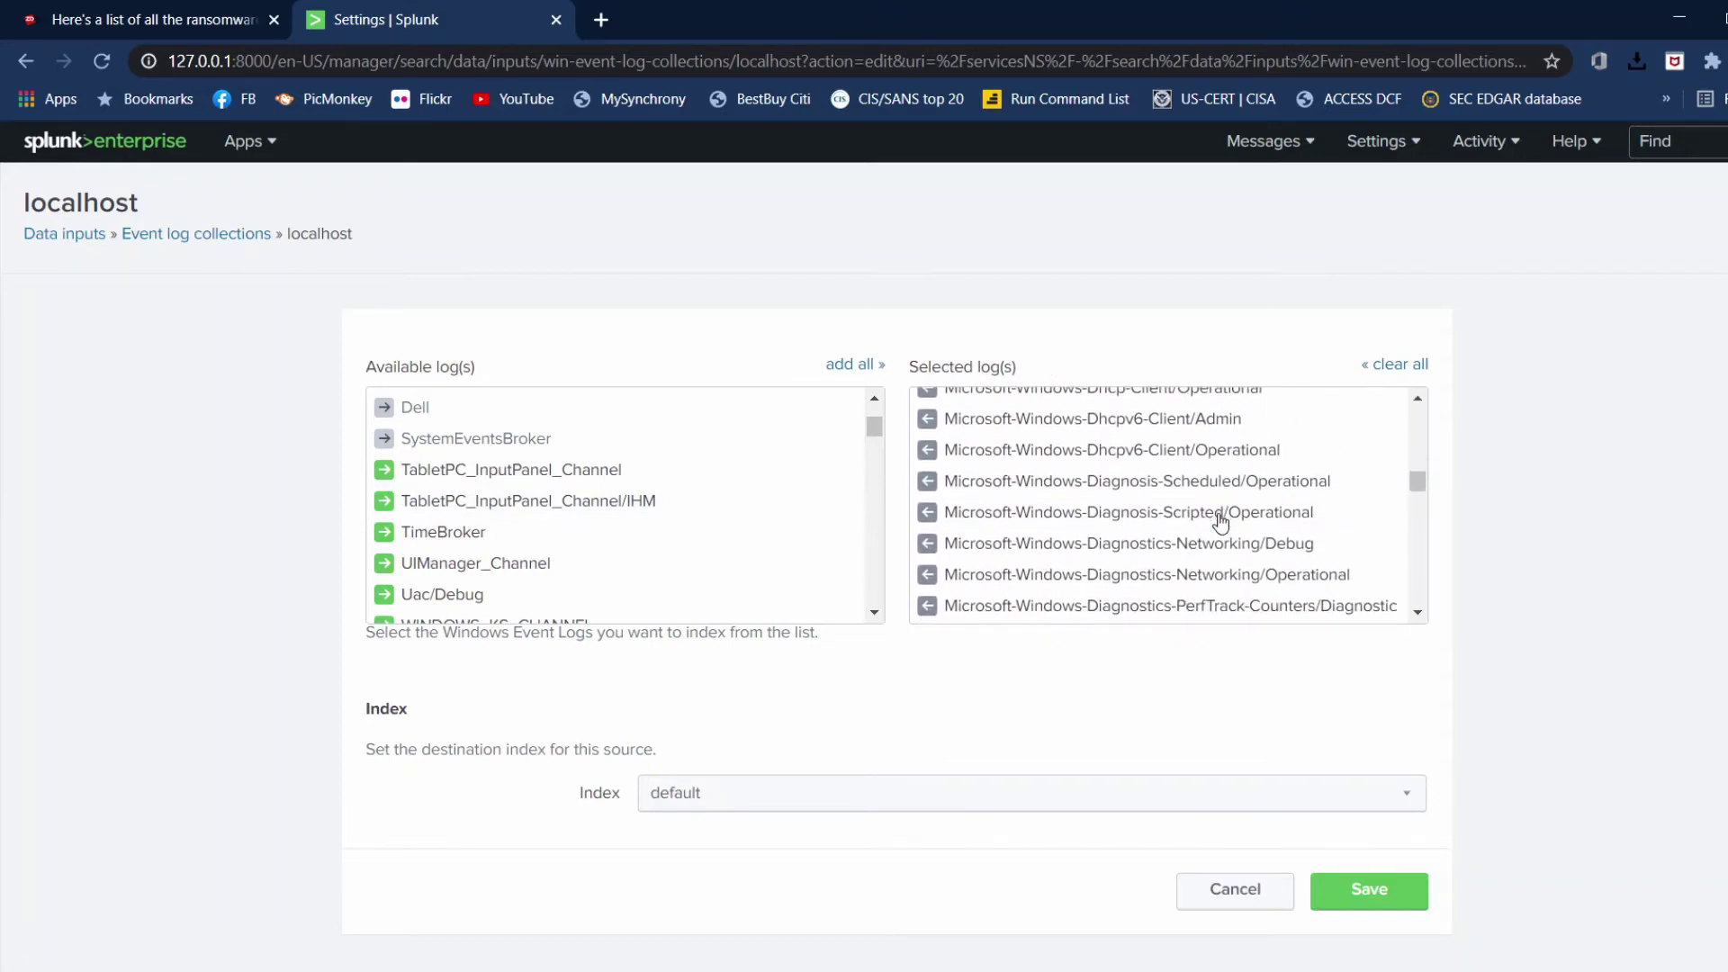
pyautogui.scroll(-6, 562, 583)
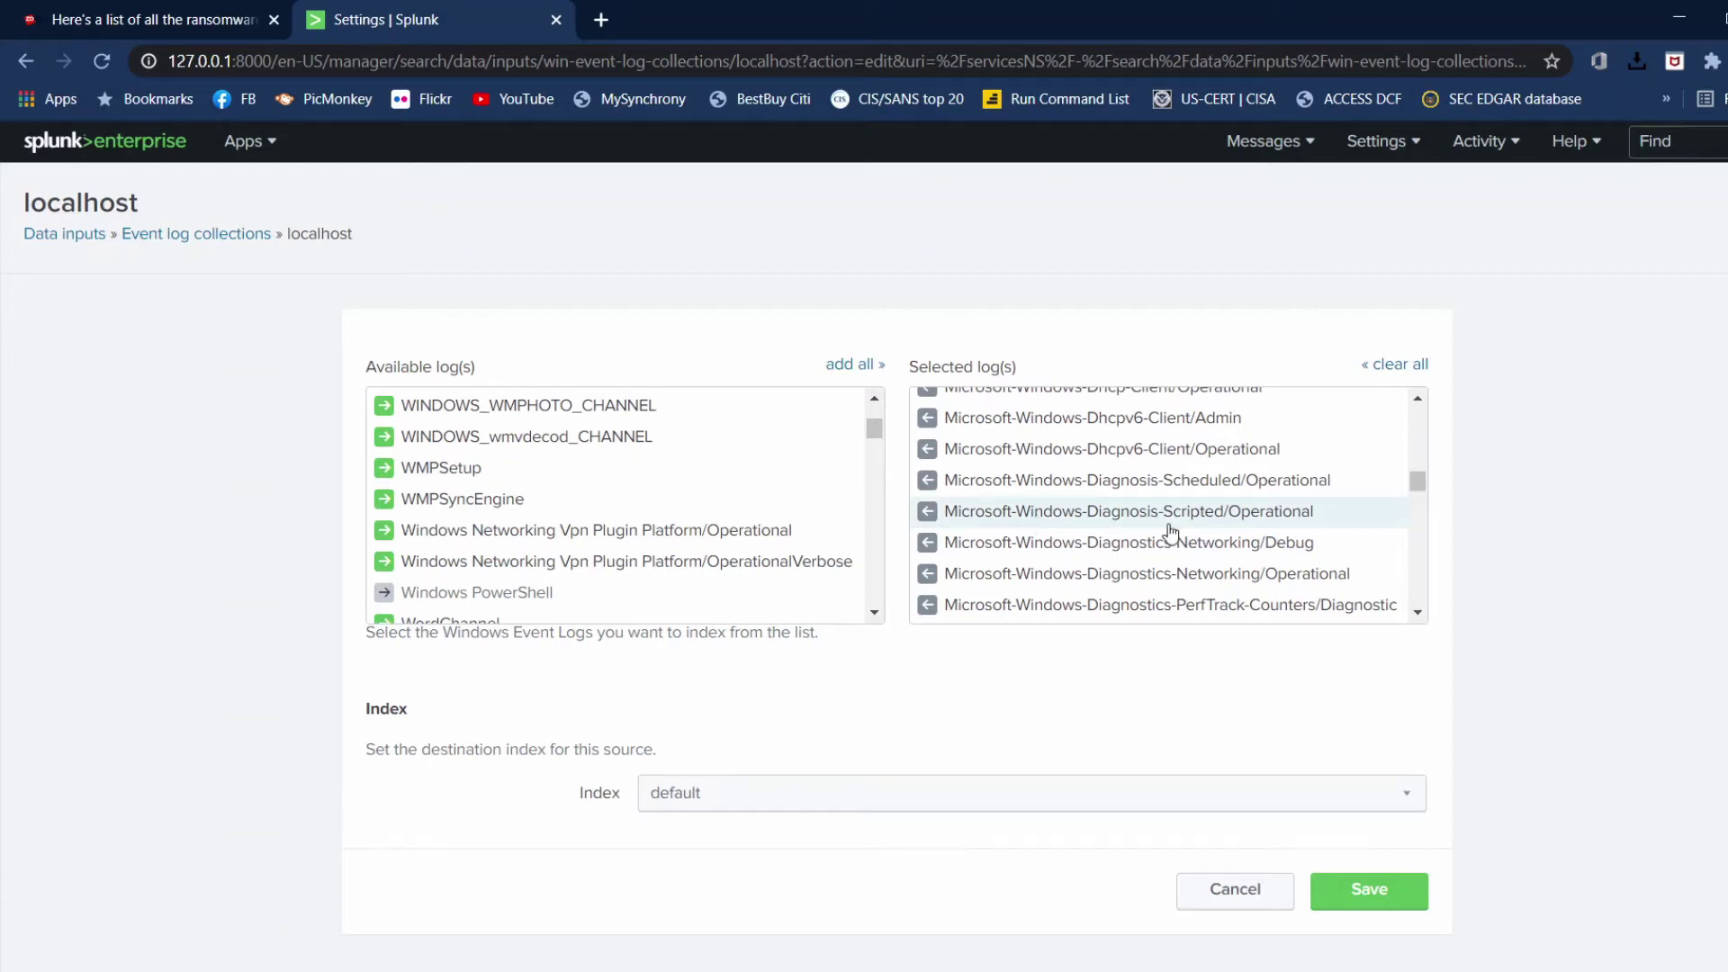
pyautogui.scroll(-3, 1170, 531)
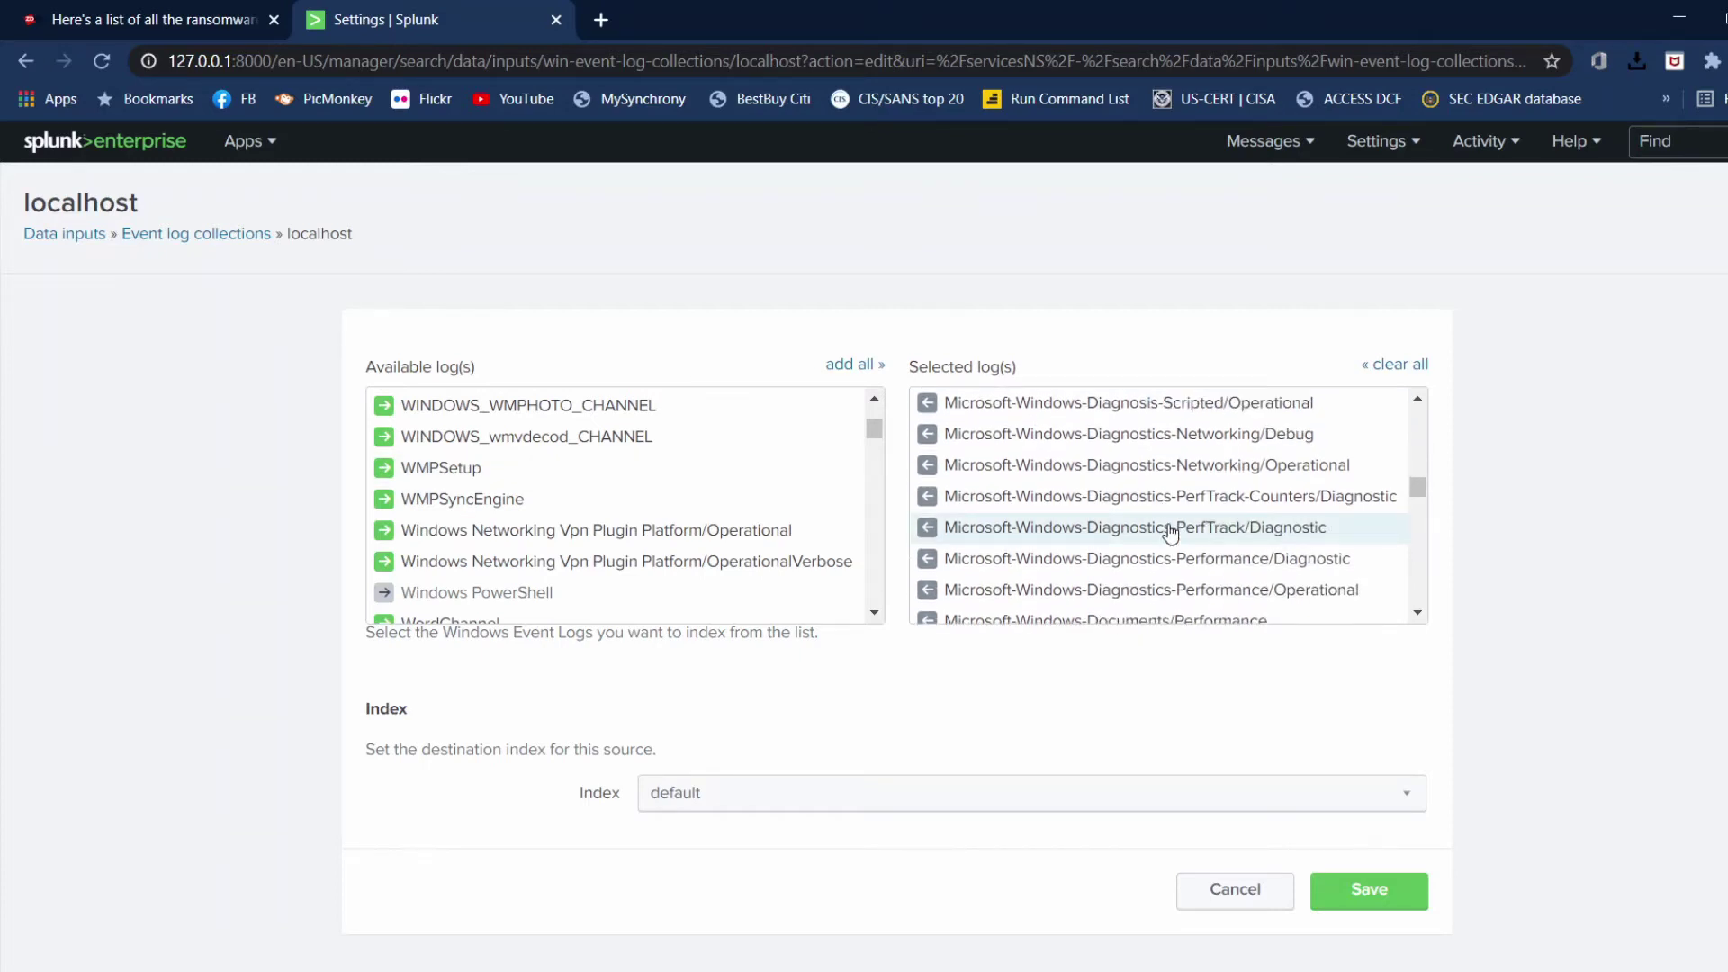
# Step: Confirm Microsoft-Windows-Sysmon/Operational appears among the Selected log(s)
pyautogui.moveTo(874, 430); pyautogui.dragTo(879, 597)
pyautogui.scroll(-8, 714, 559)
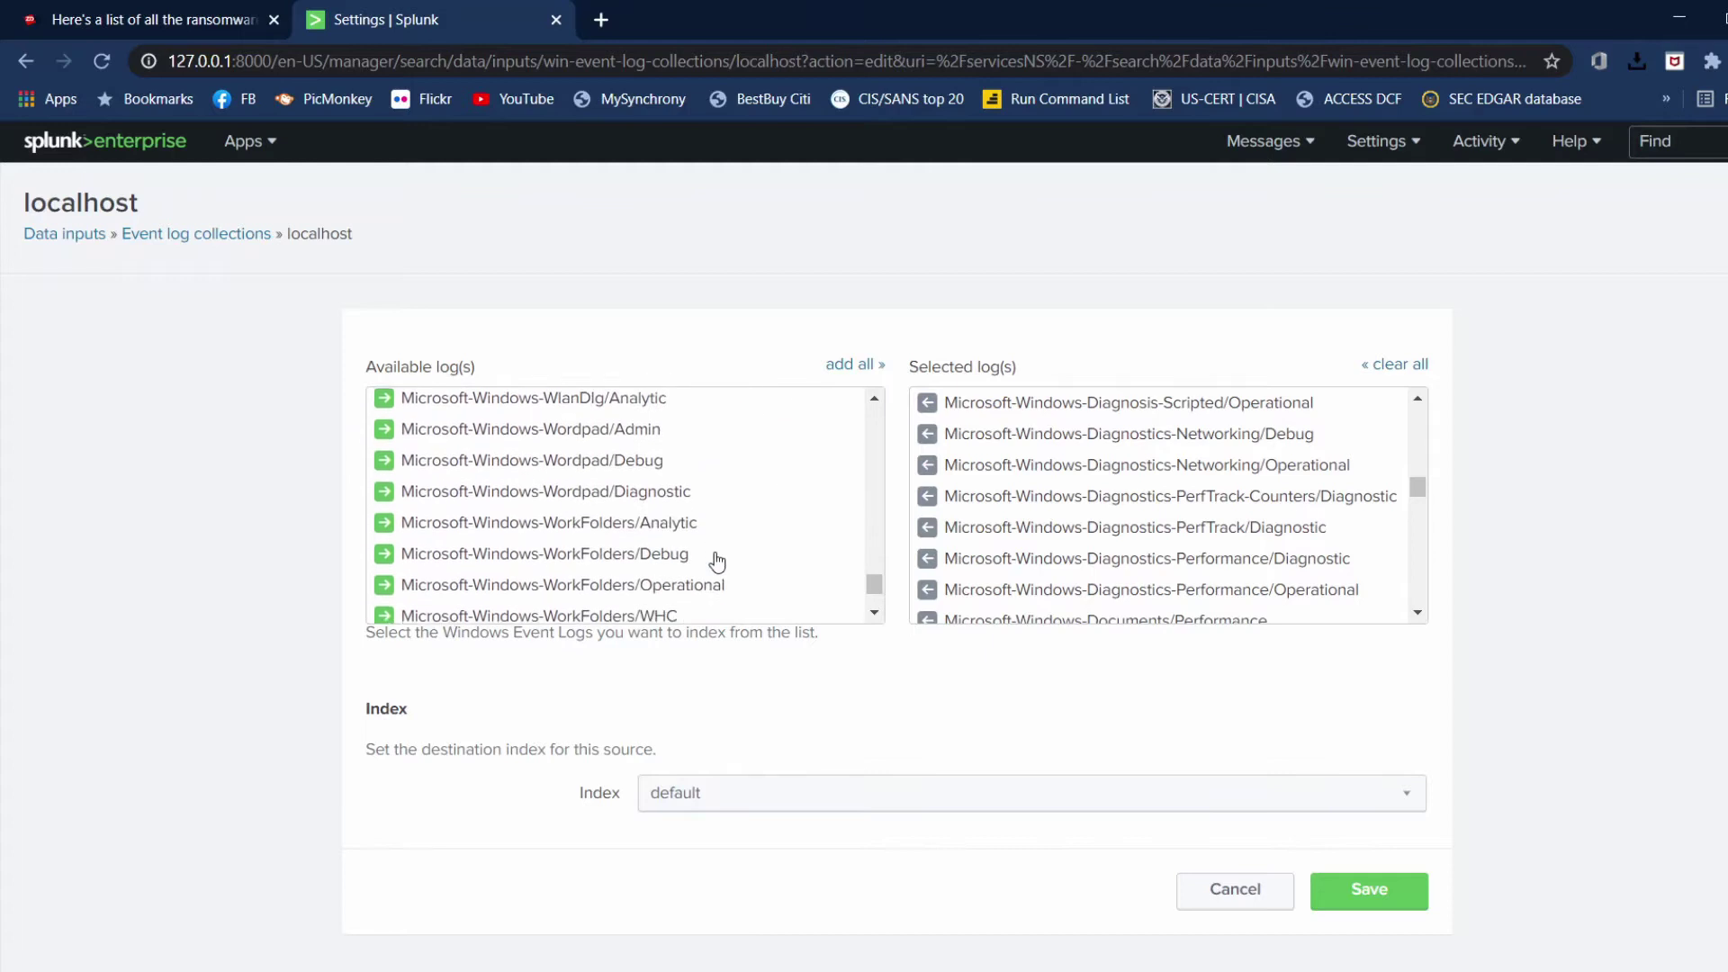
pyautogui.scroll(5, 717, 562)
pyautogui.scroll(4, 718, 562)
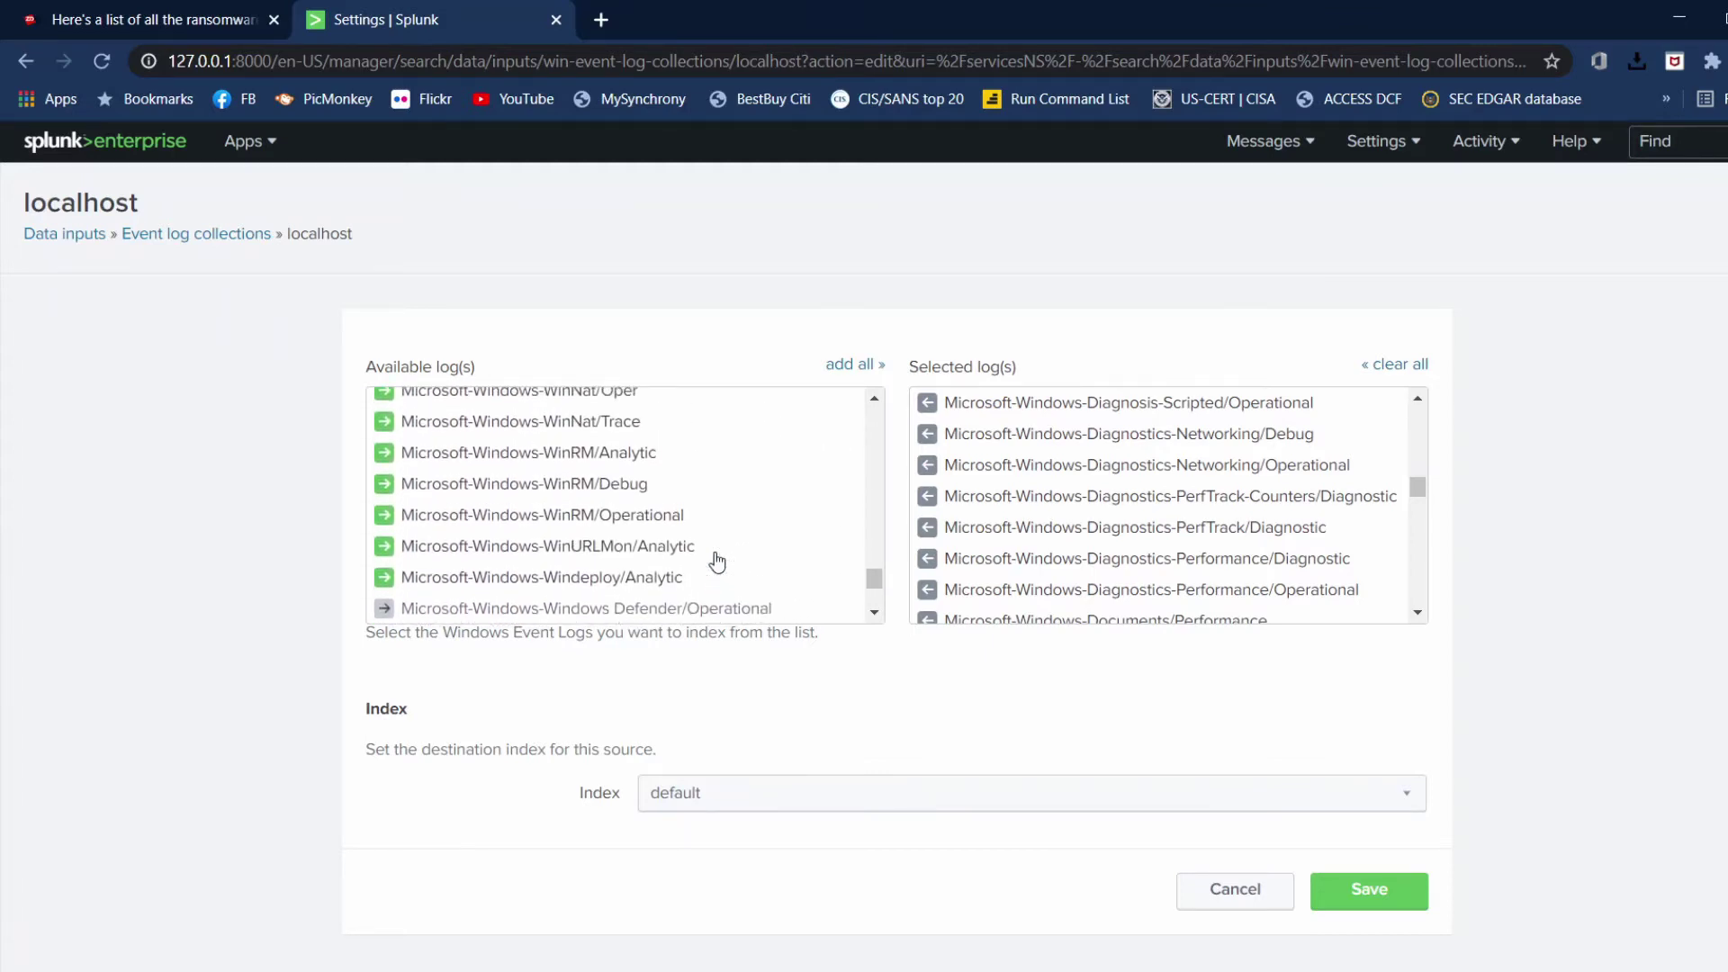
pyautogui.moveTo(1417, 487); pyautogui.dragTo(1417, 562)
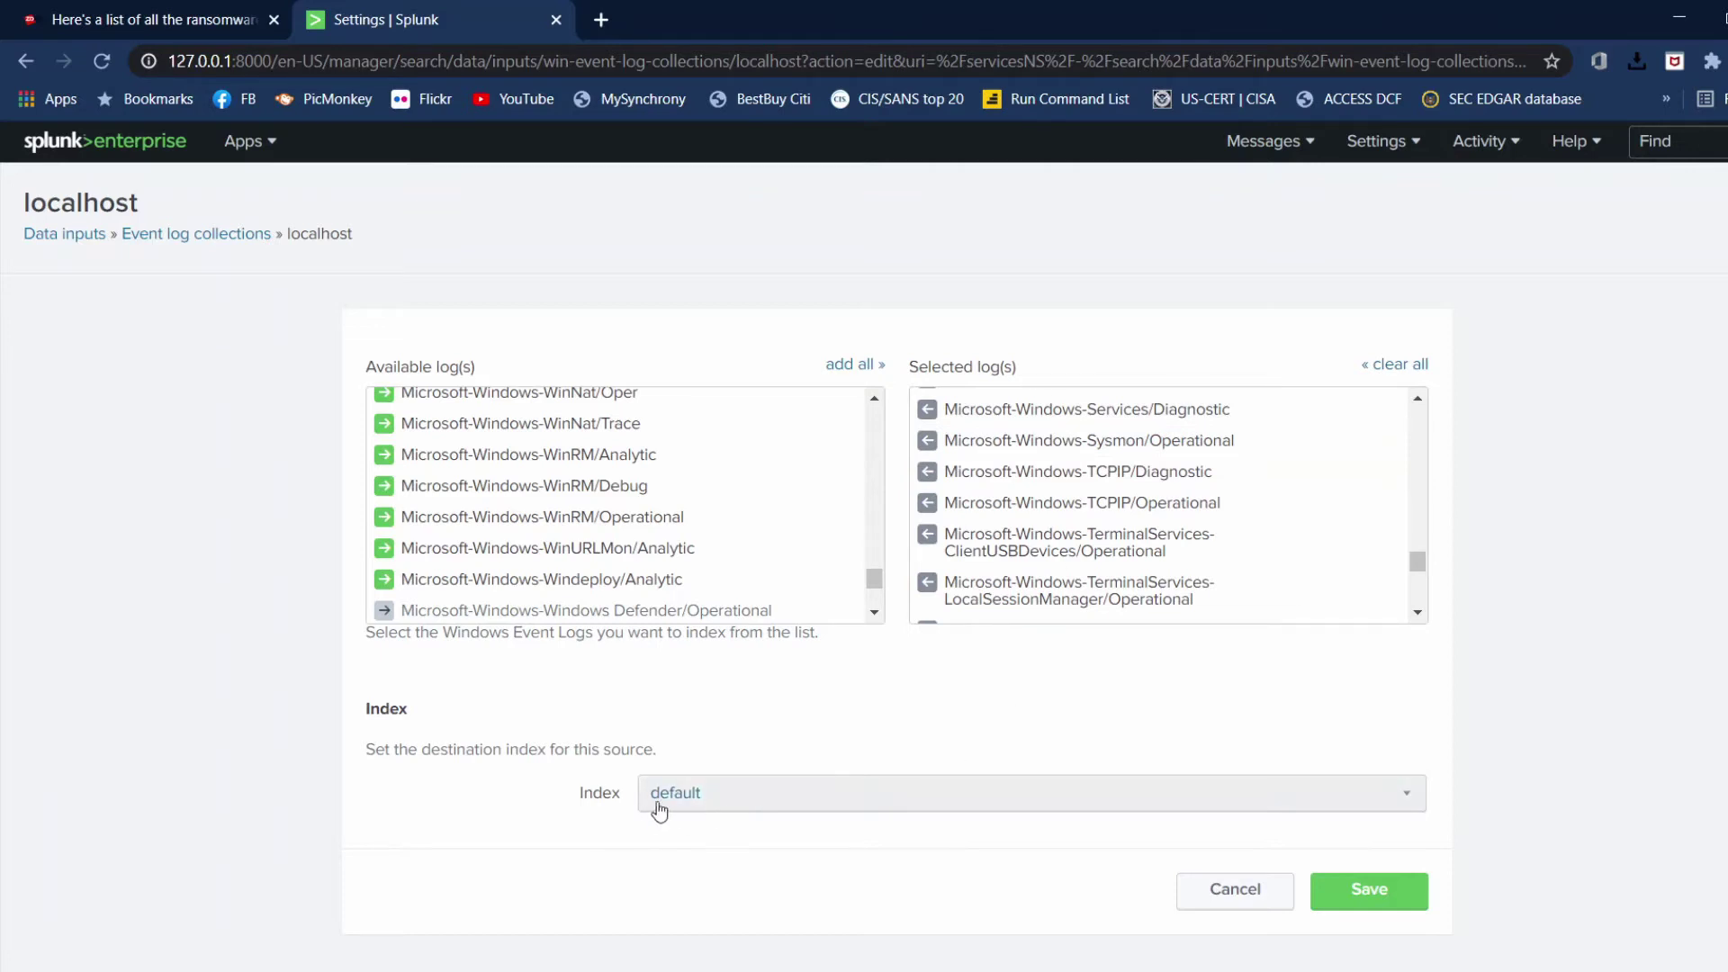
# Step: Save the localhost collection with the default index and confirm Sysmon/Operational is enabled
pyautogui.click(1411, 801)
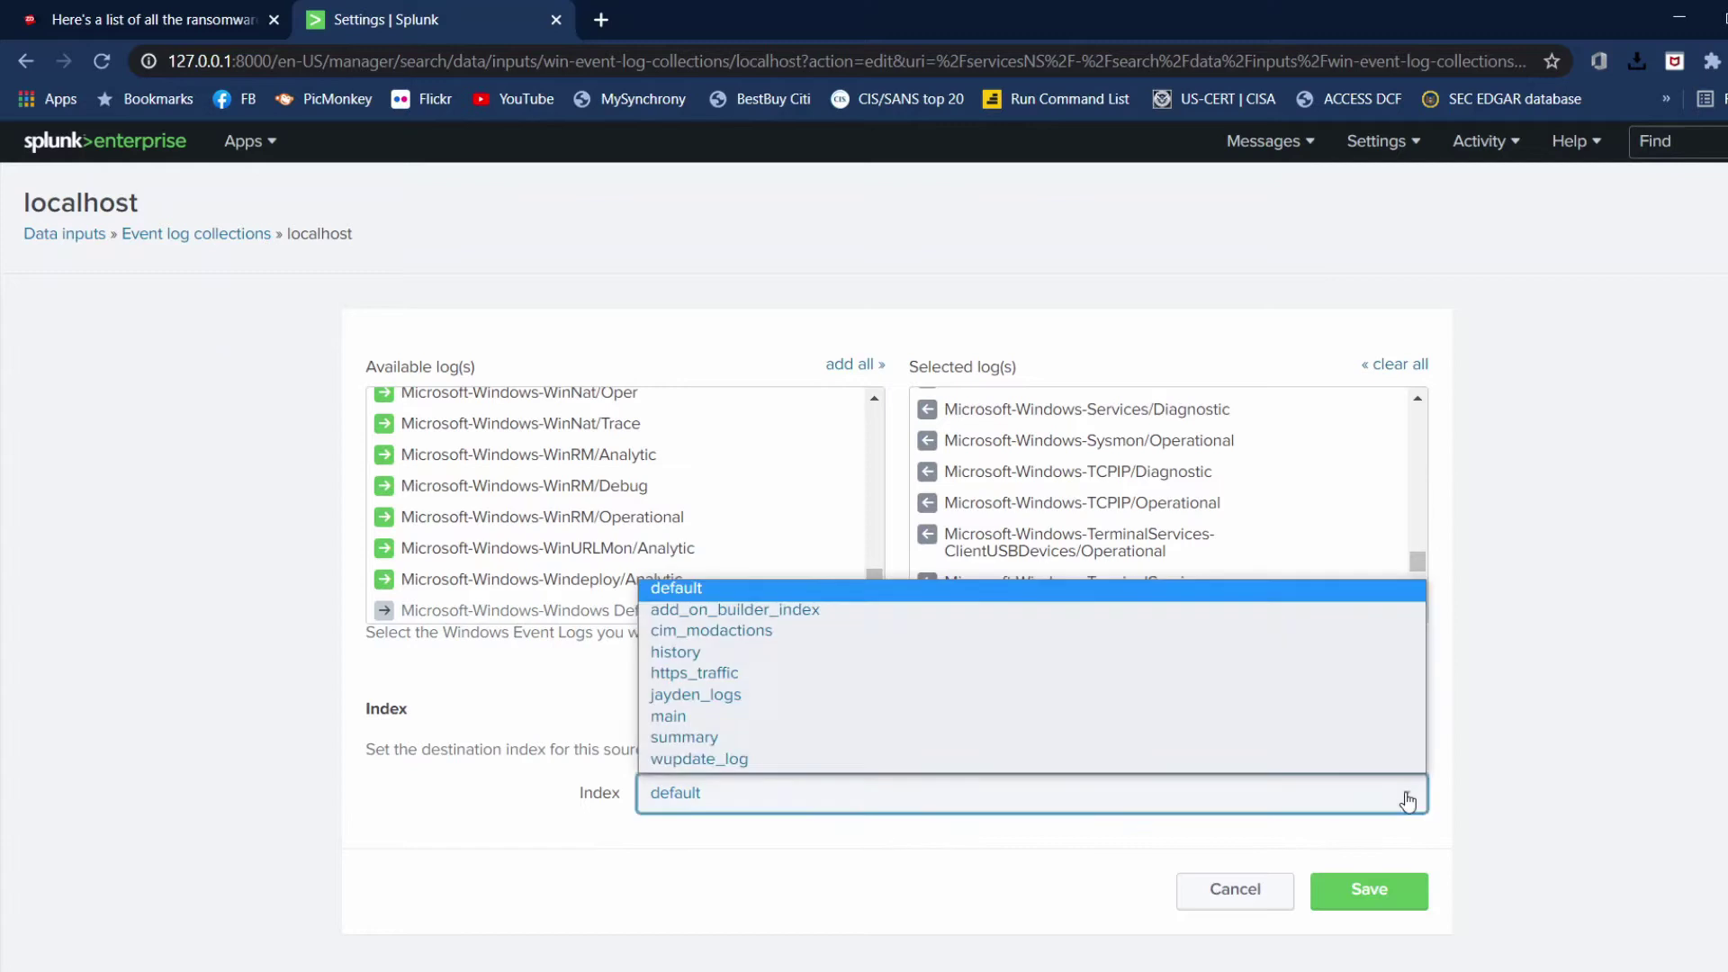
pyautogui.click(844, 882)
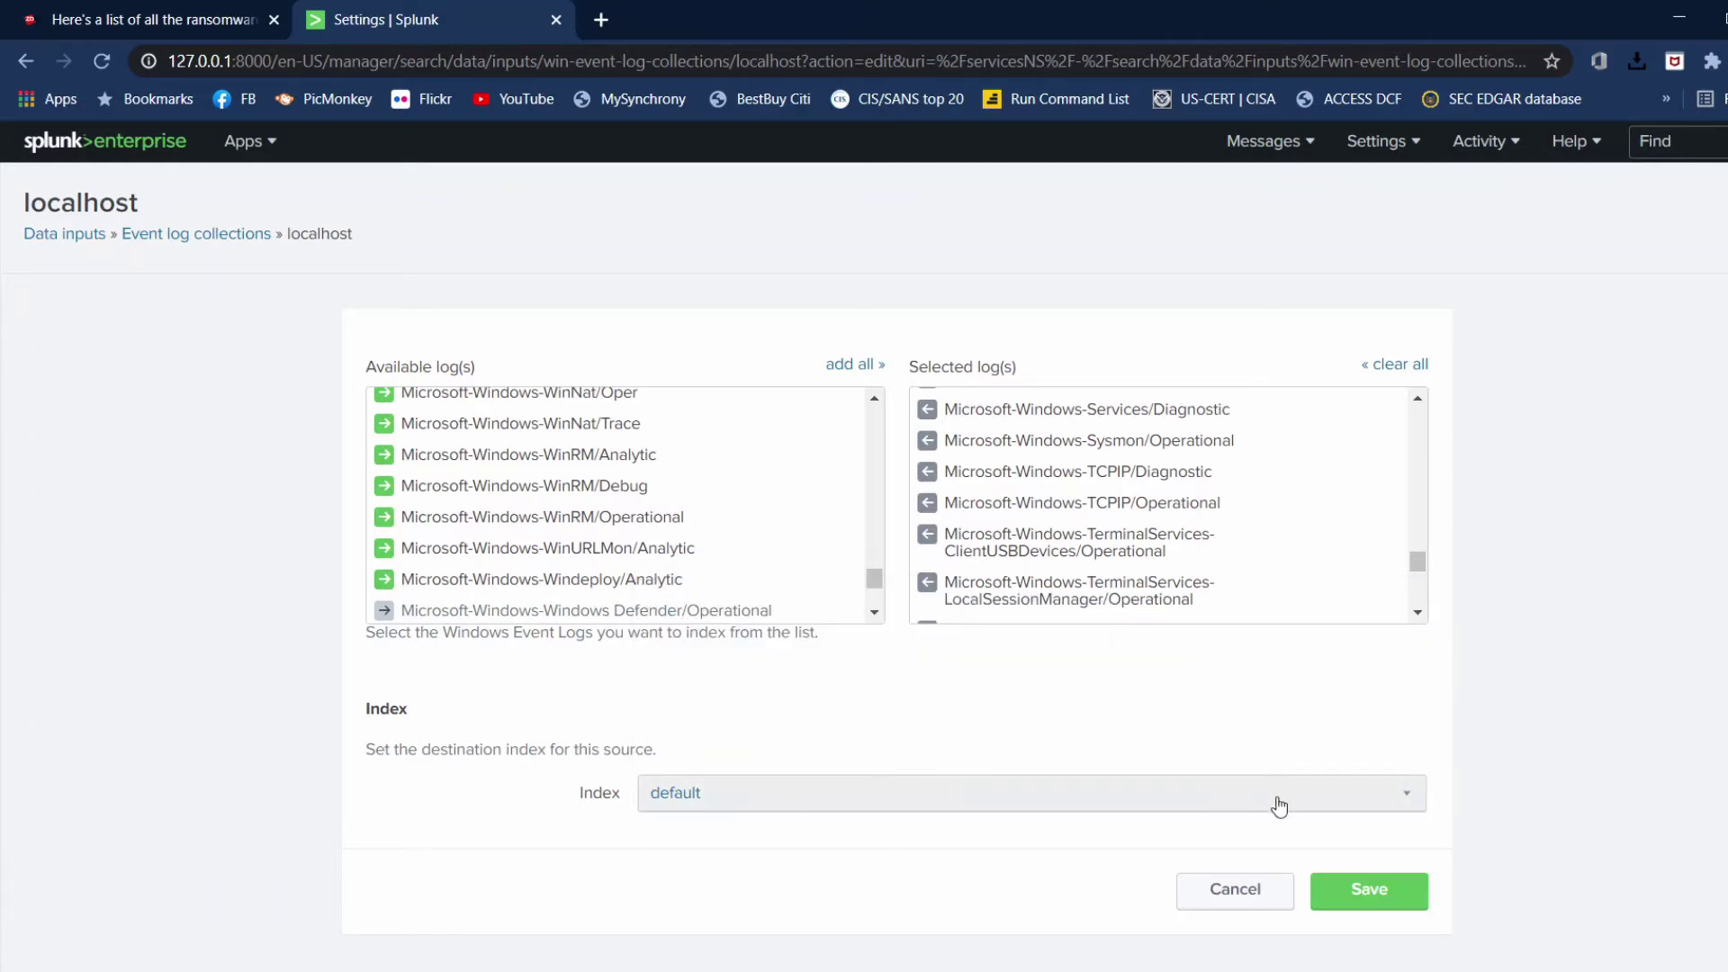
pyautogui.click(1354, 895)
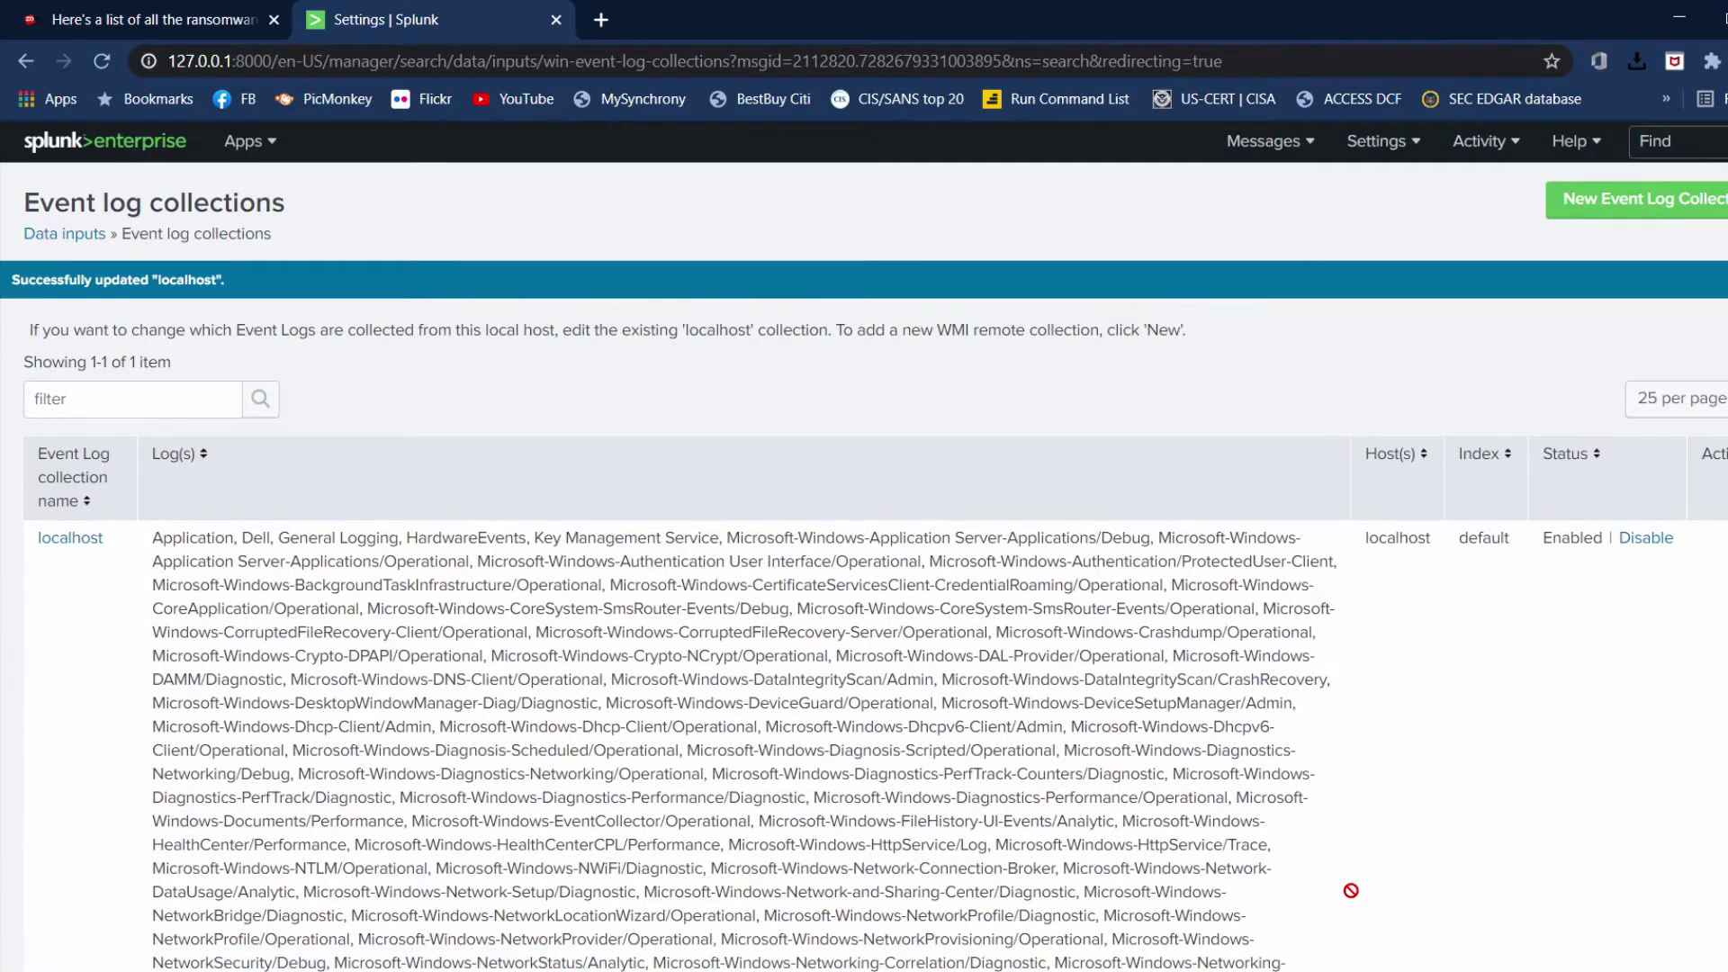
pyautogui.scroll(-1, 1006, 828)
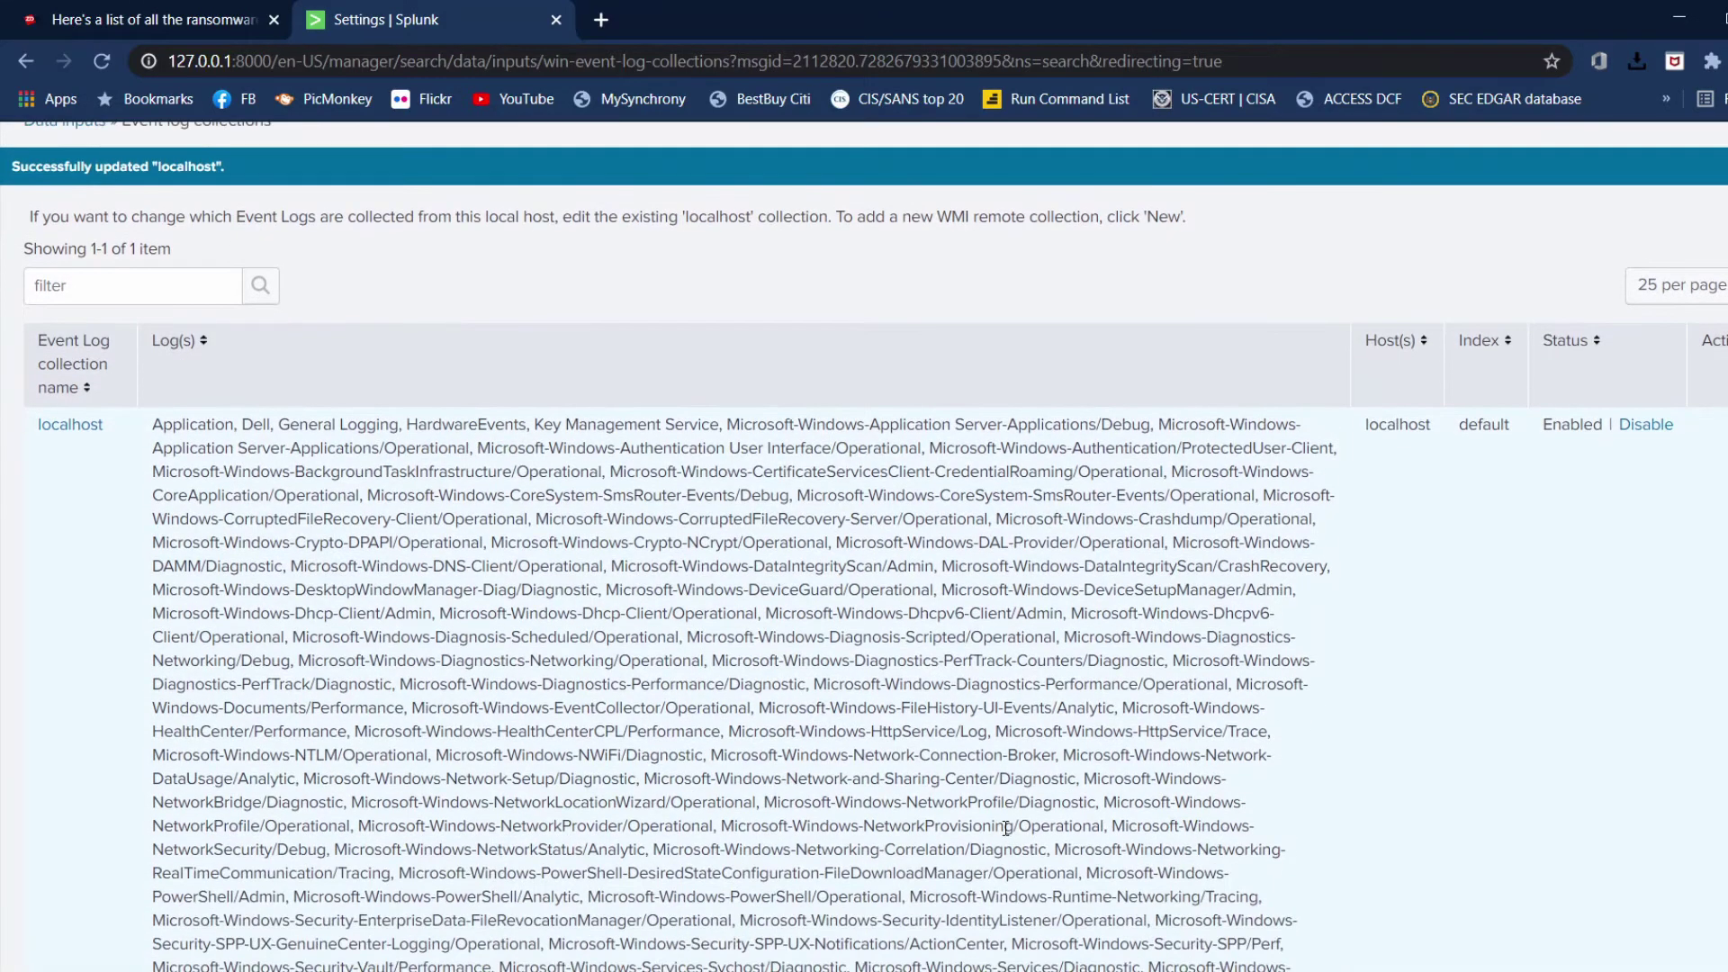
pyautogui.scroll(-3, 1006, 828)
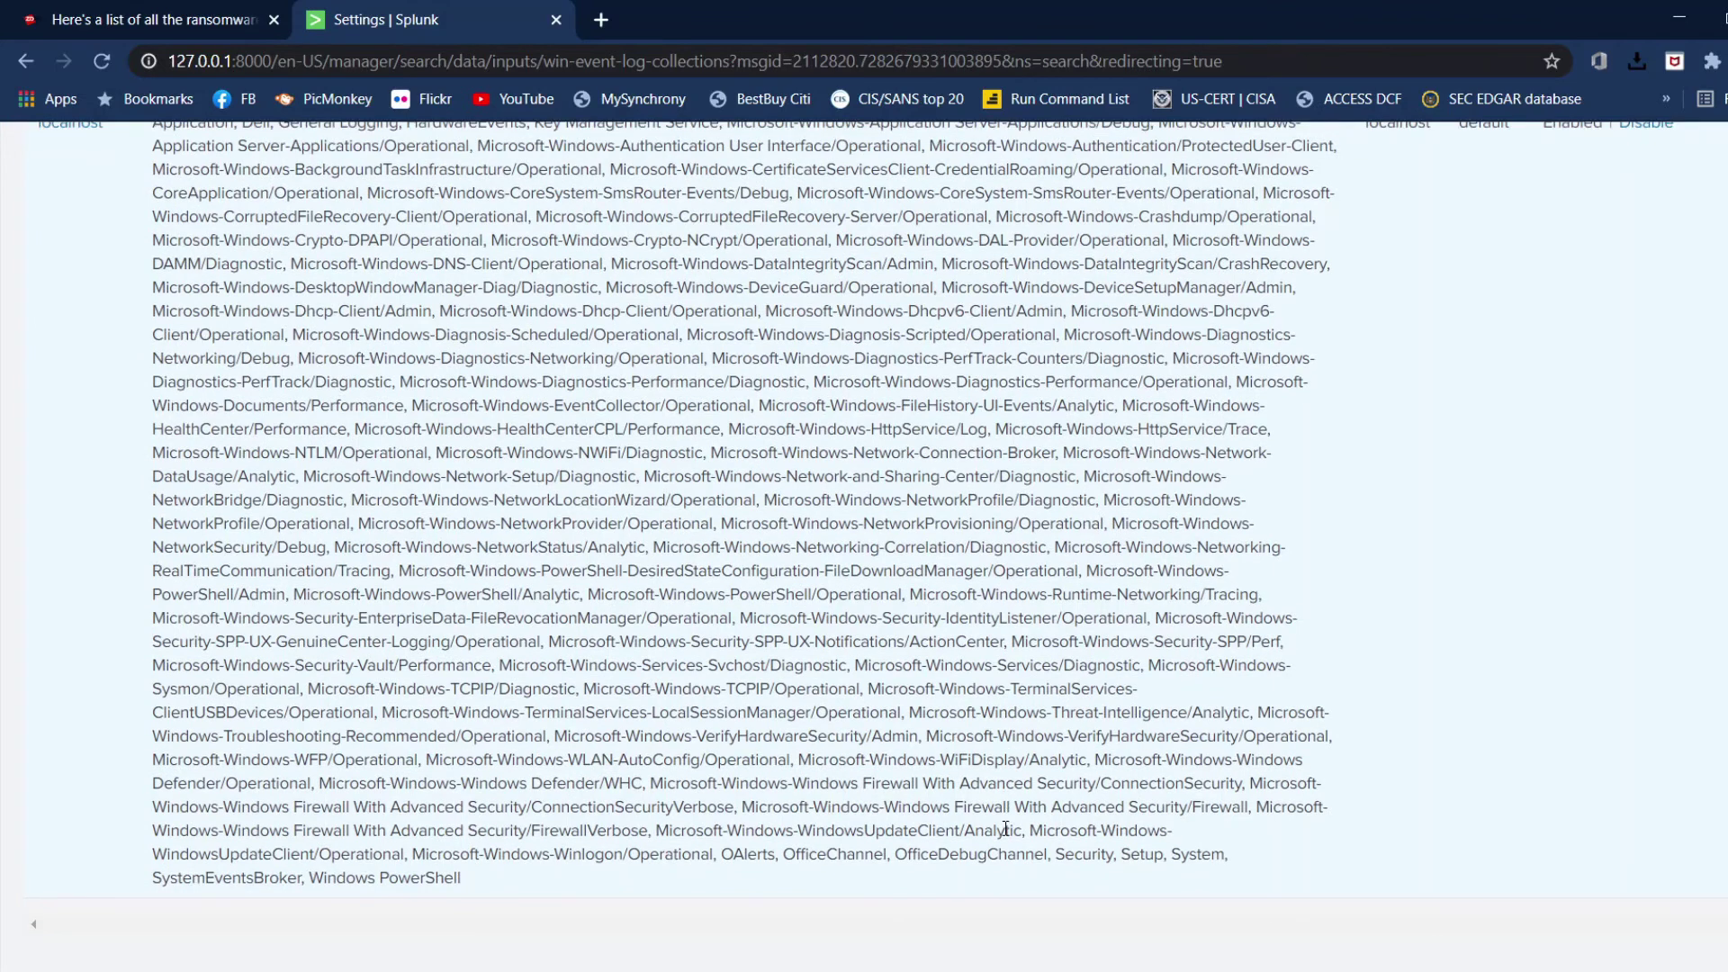
pyautogui.scroll(4, 1006, 828)
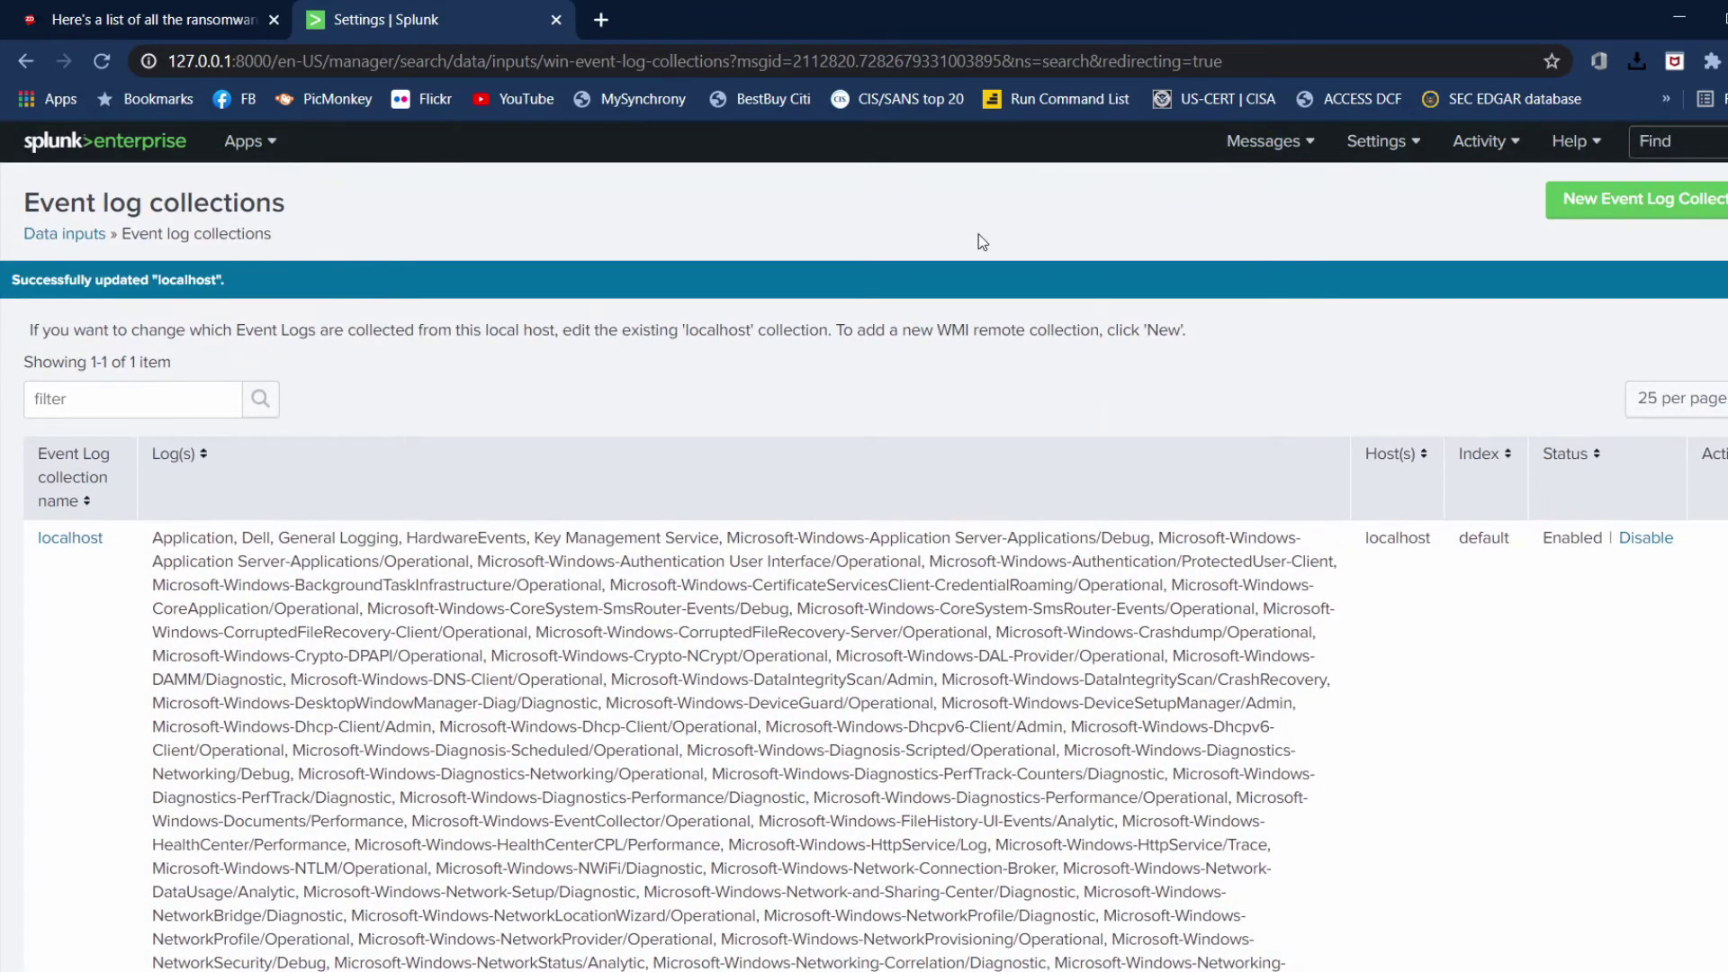
# Step: Switch to the Search & Reporting app from the Apps menu
pyautogui.click(247, 148)
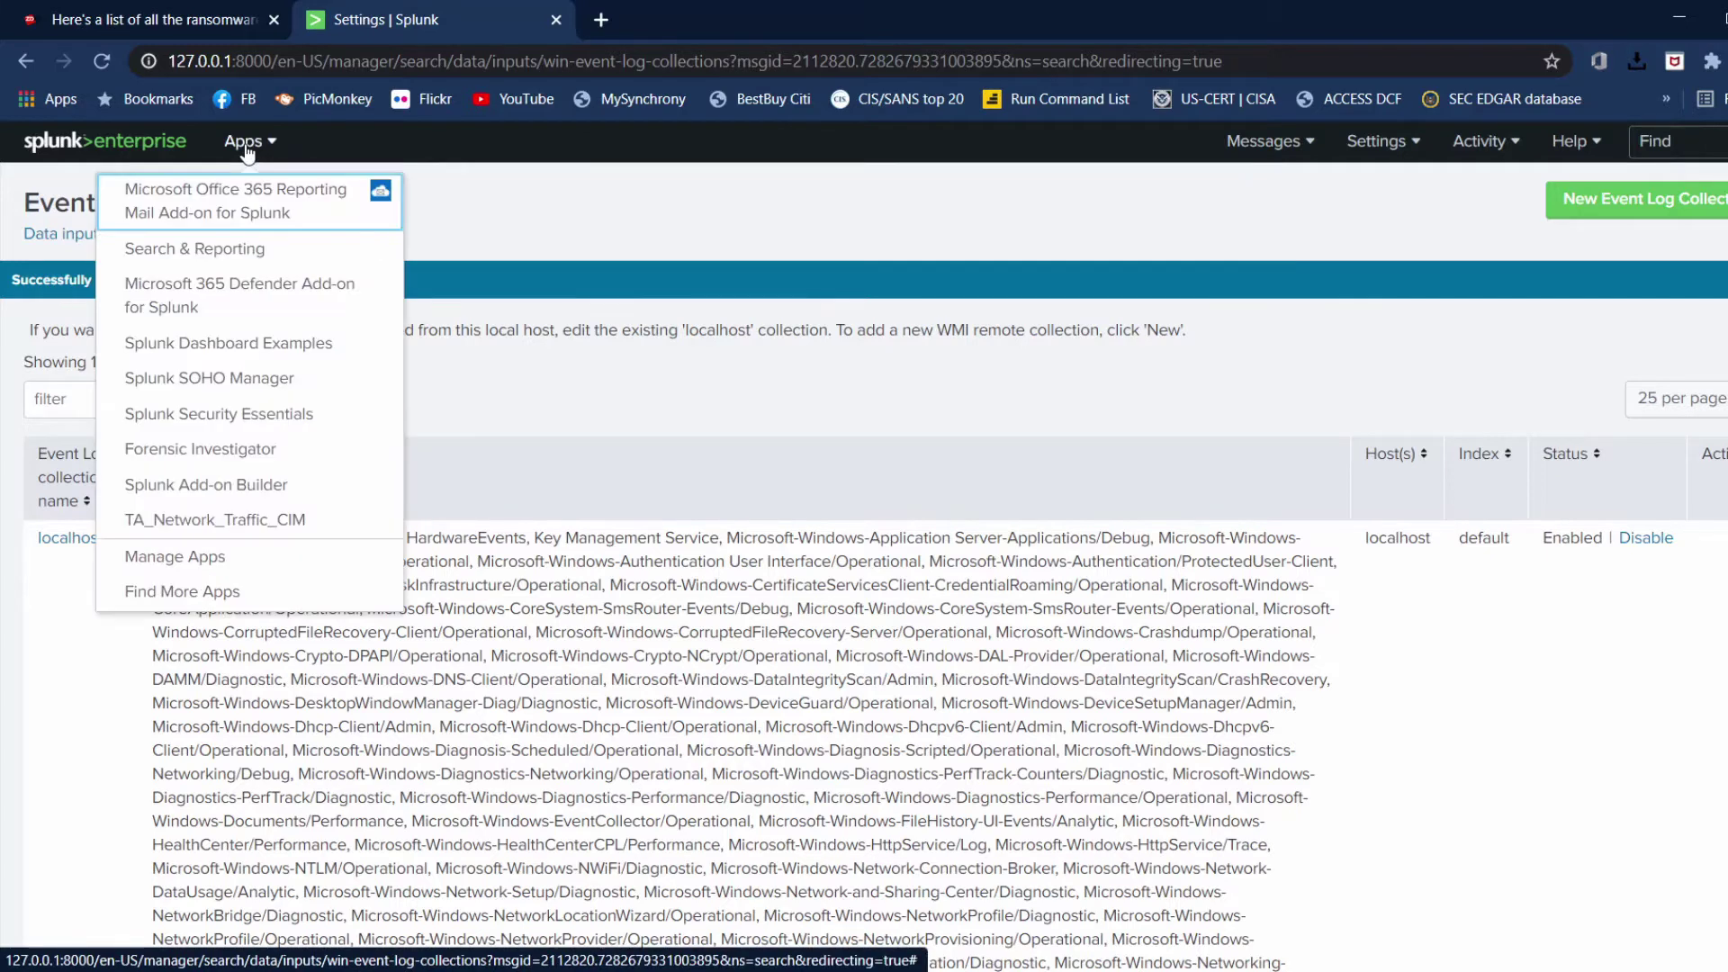
pyautogui.click(233, 252)
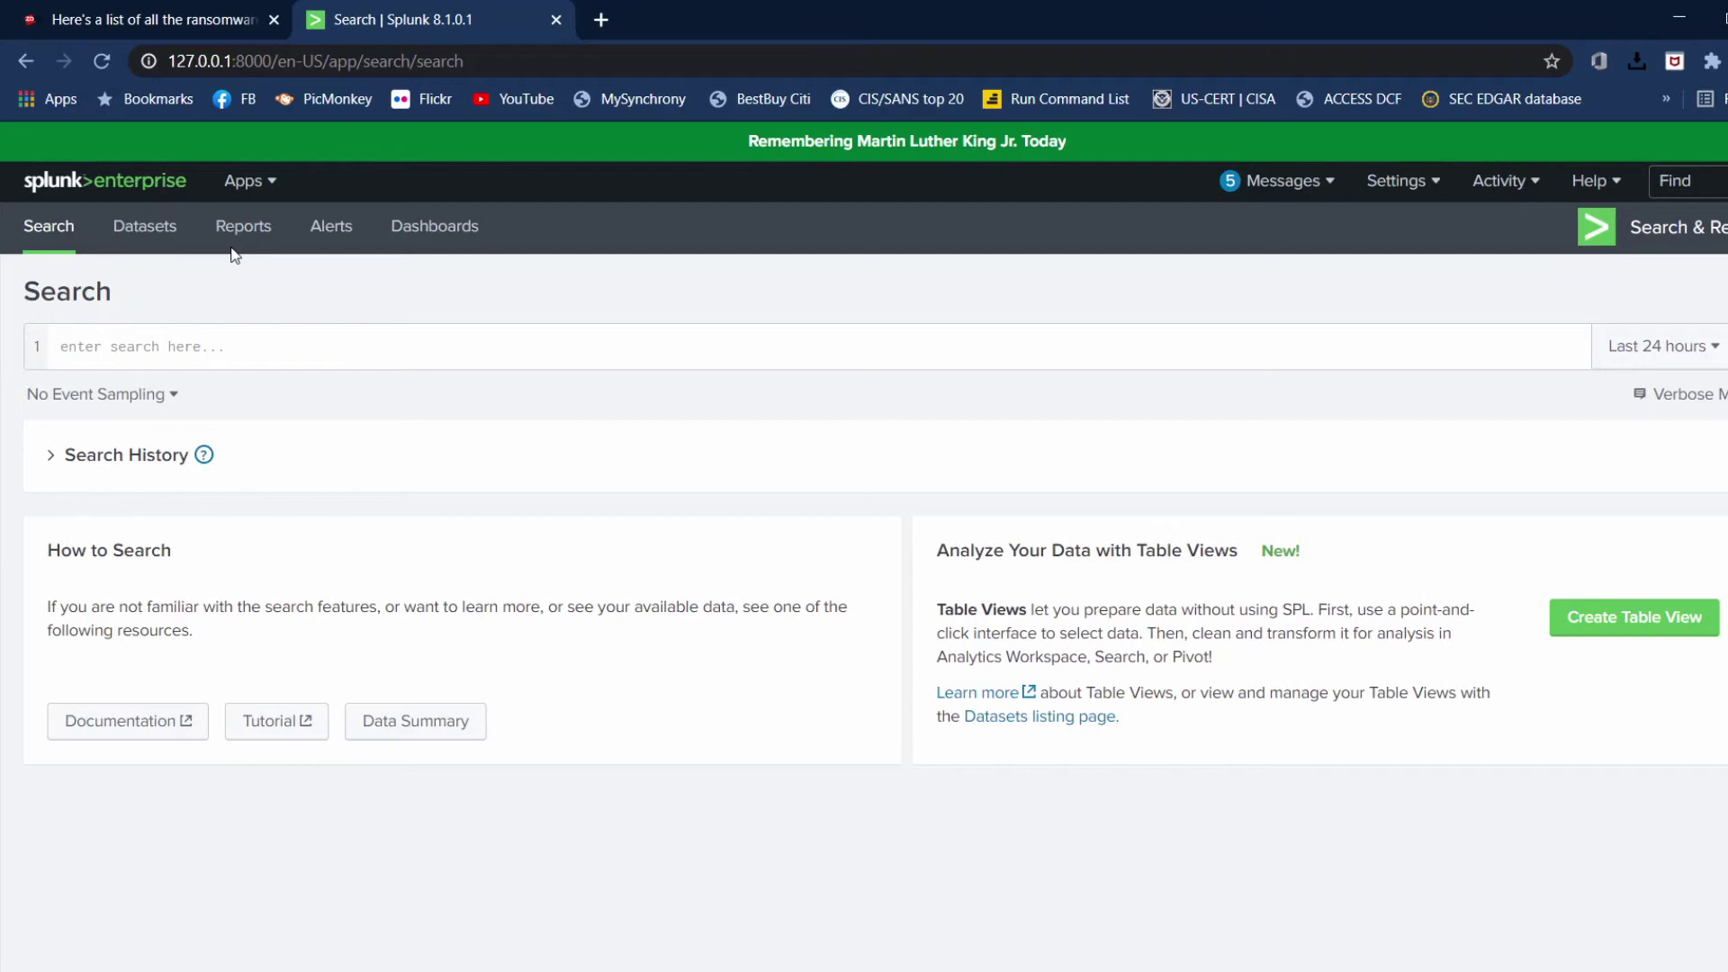
# Step: Search index="main" with the time range set to Last 8 hours
pyautogui.click(202, 357)
pyautogui.write('index')
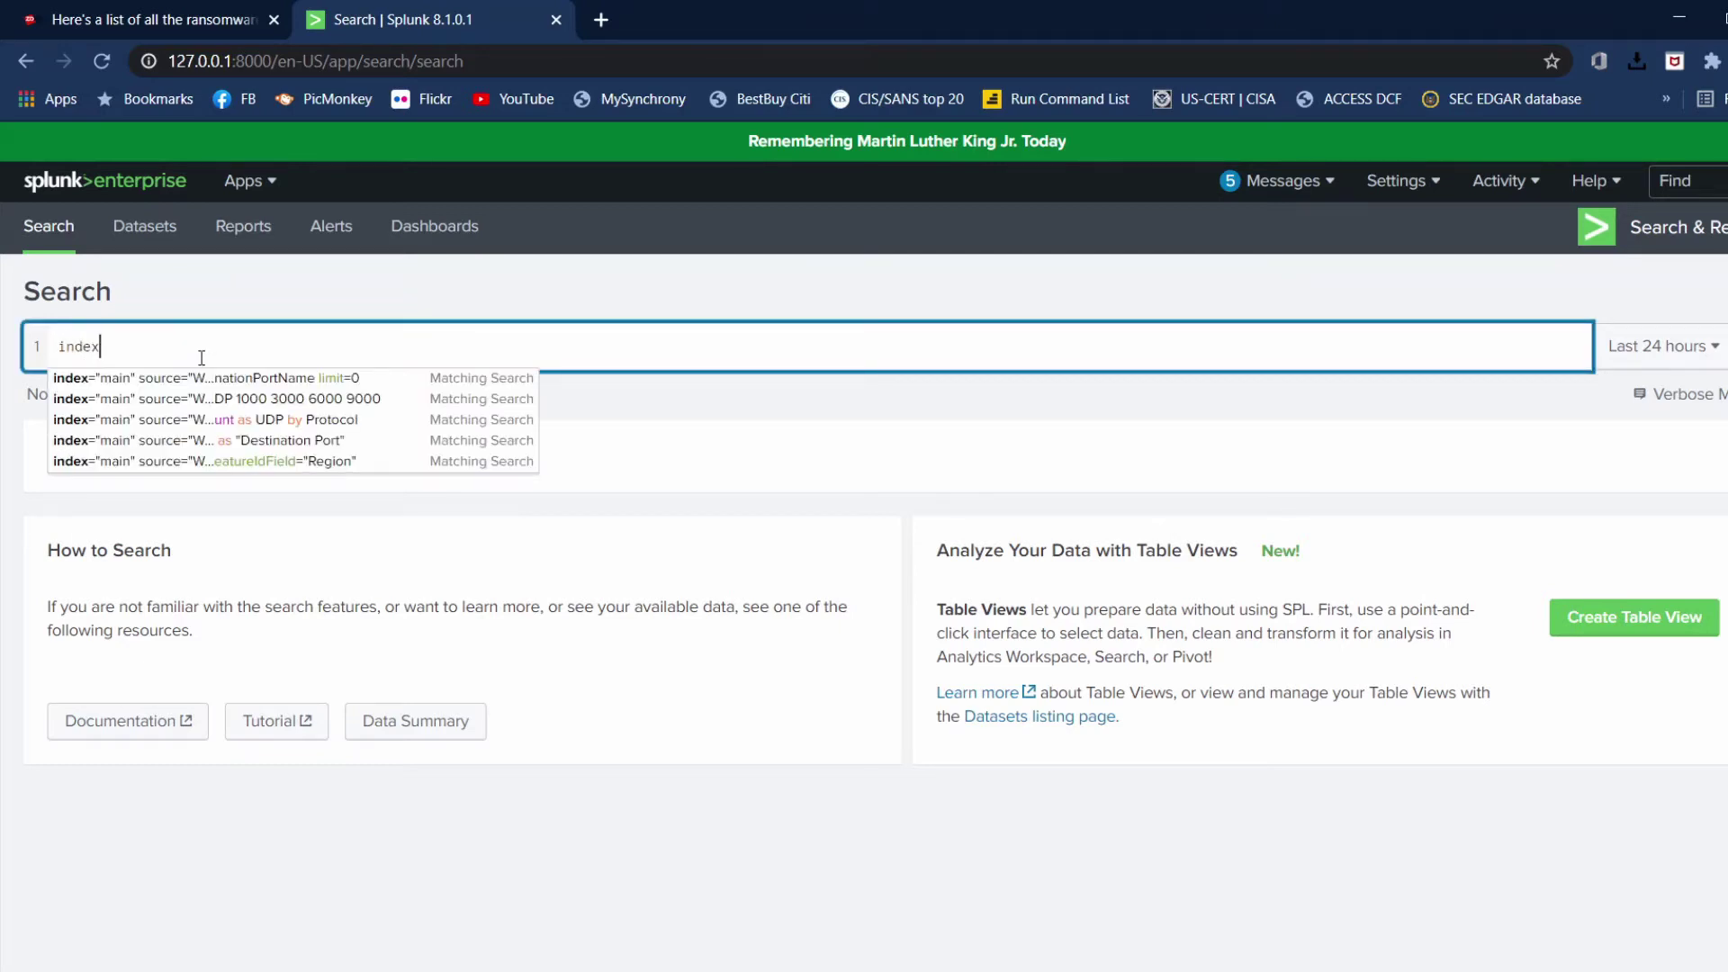
pyautogui.write('=ma')
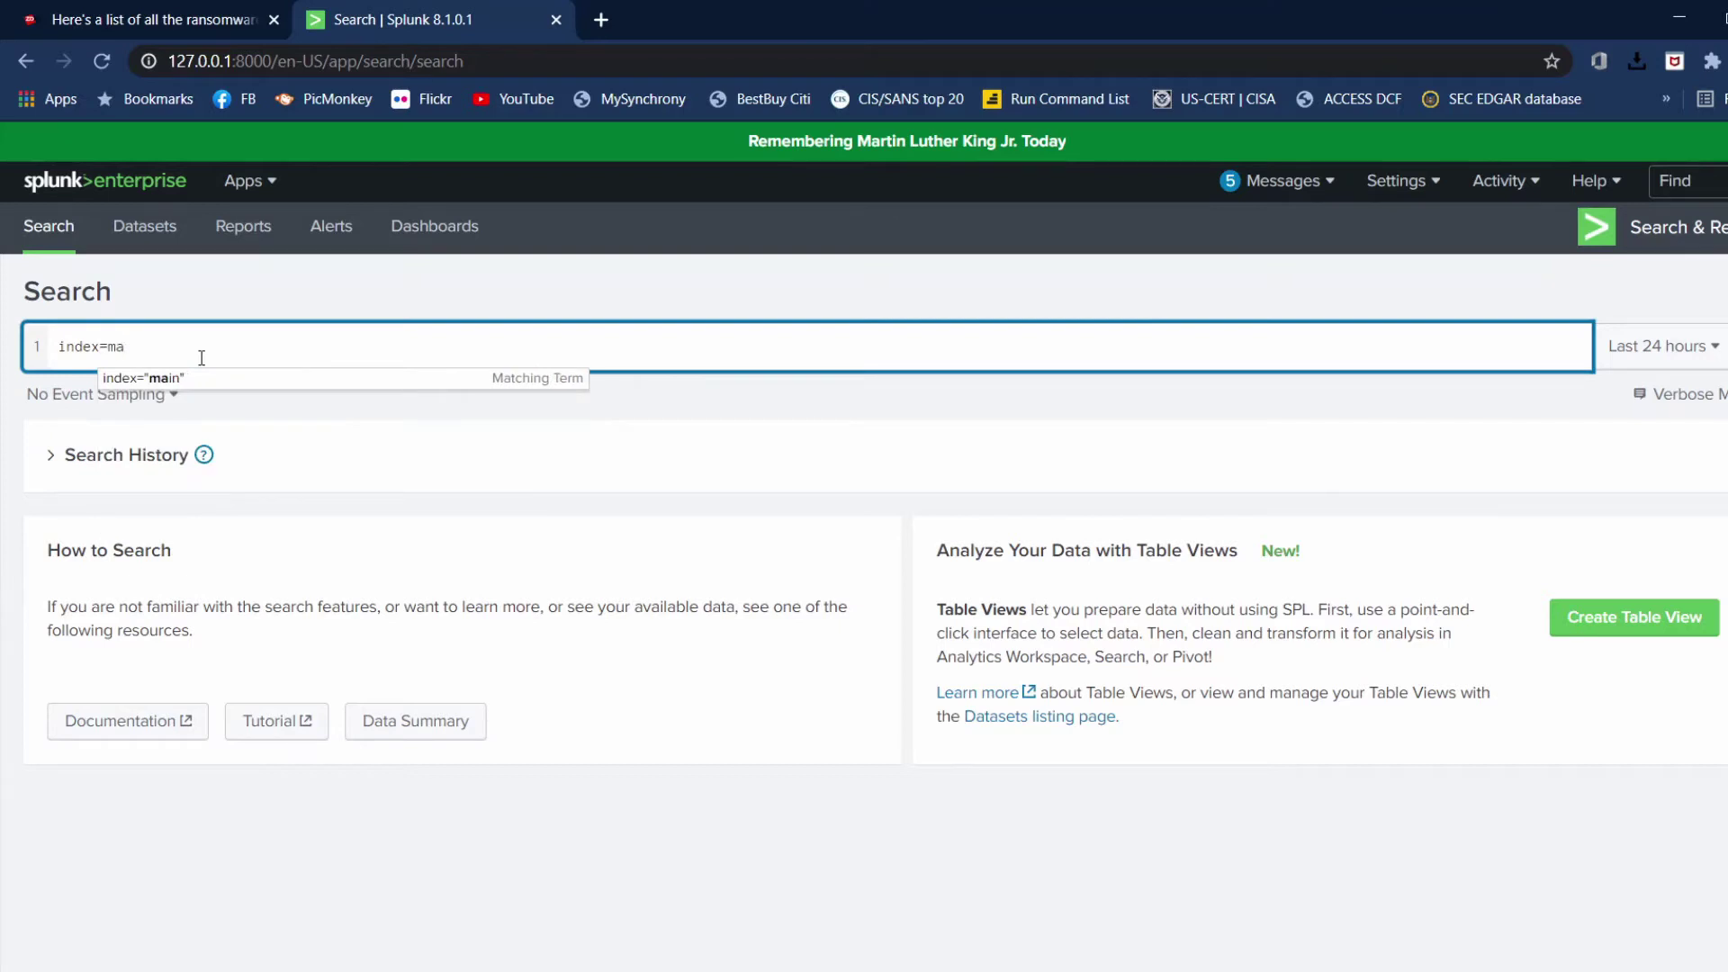
pyautogui.click(204, 379)
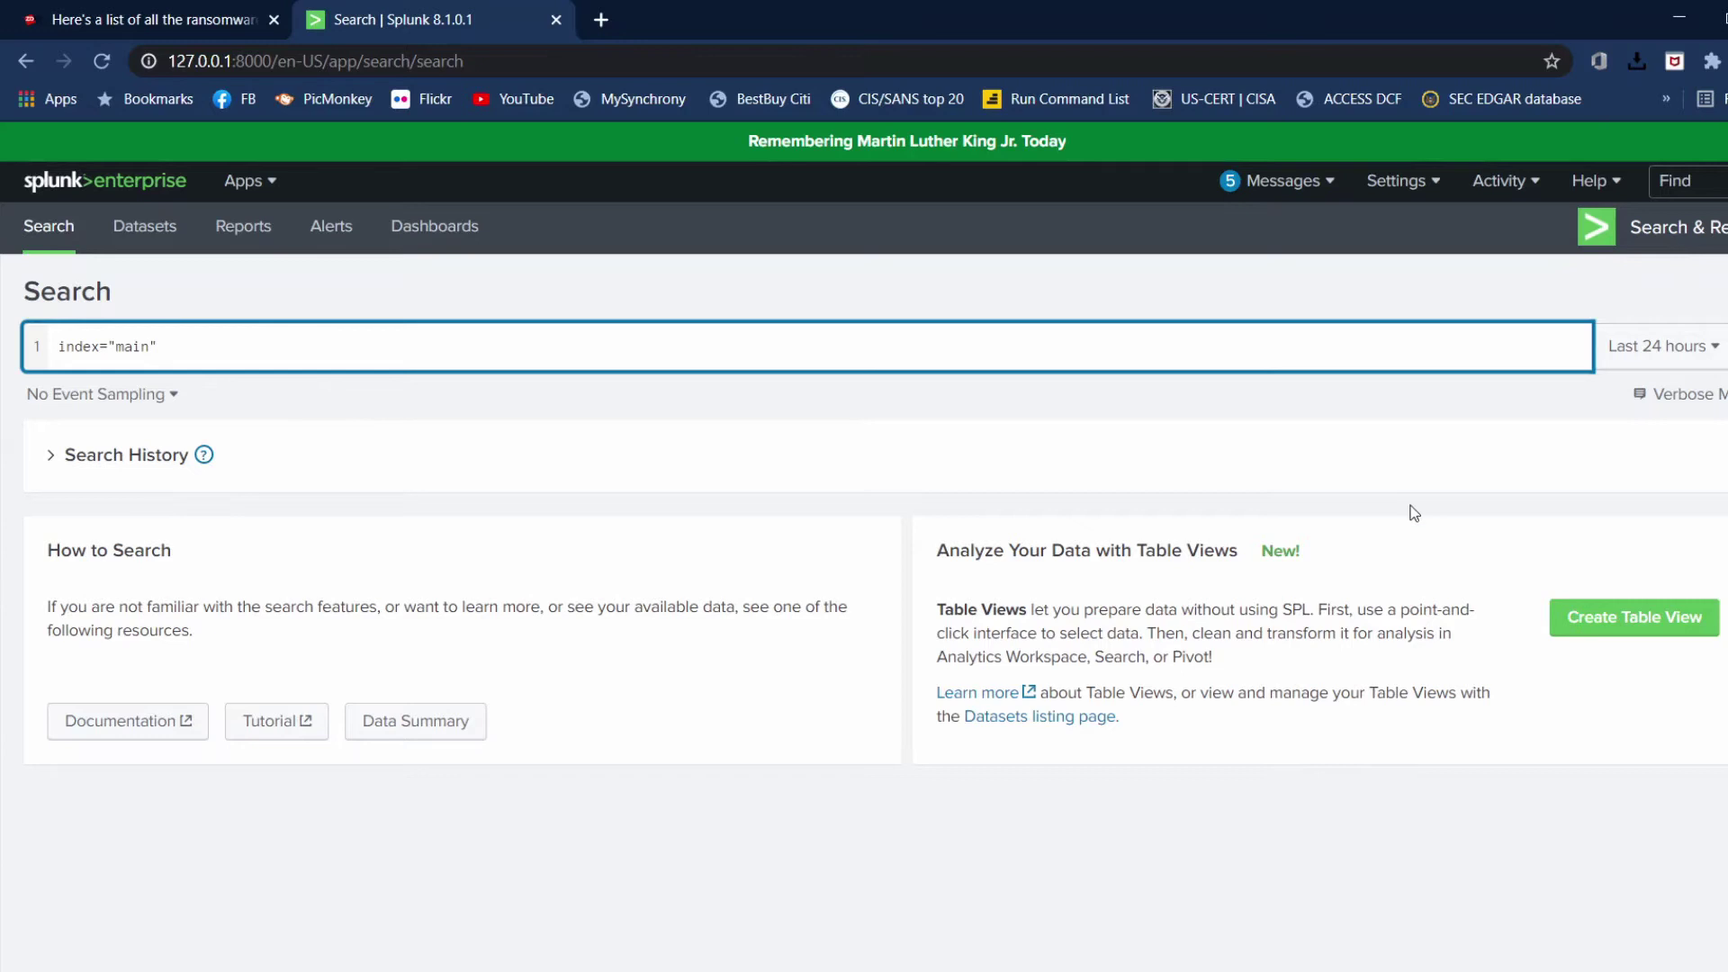
pyautogui.click(1658, 346)
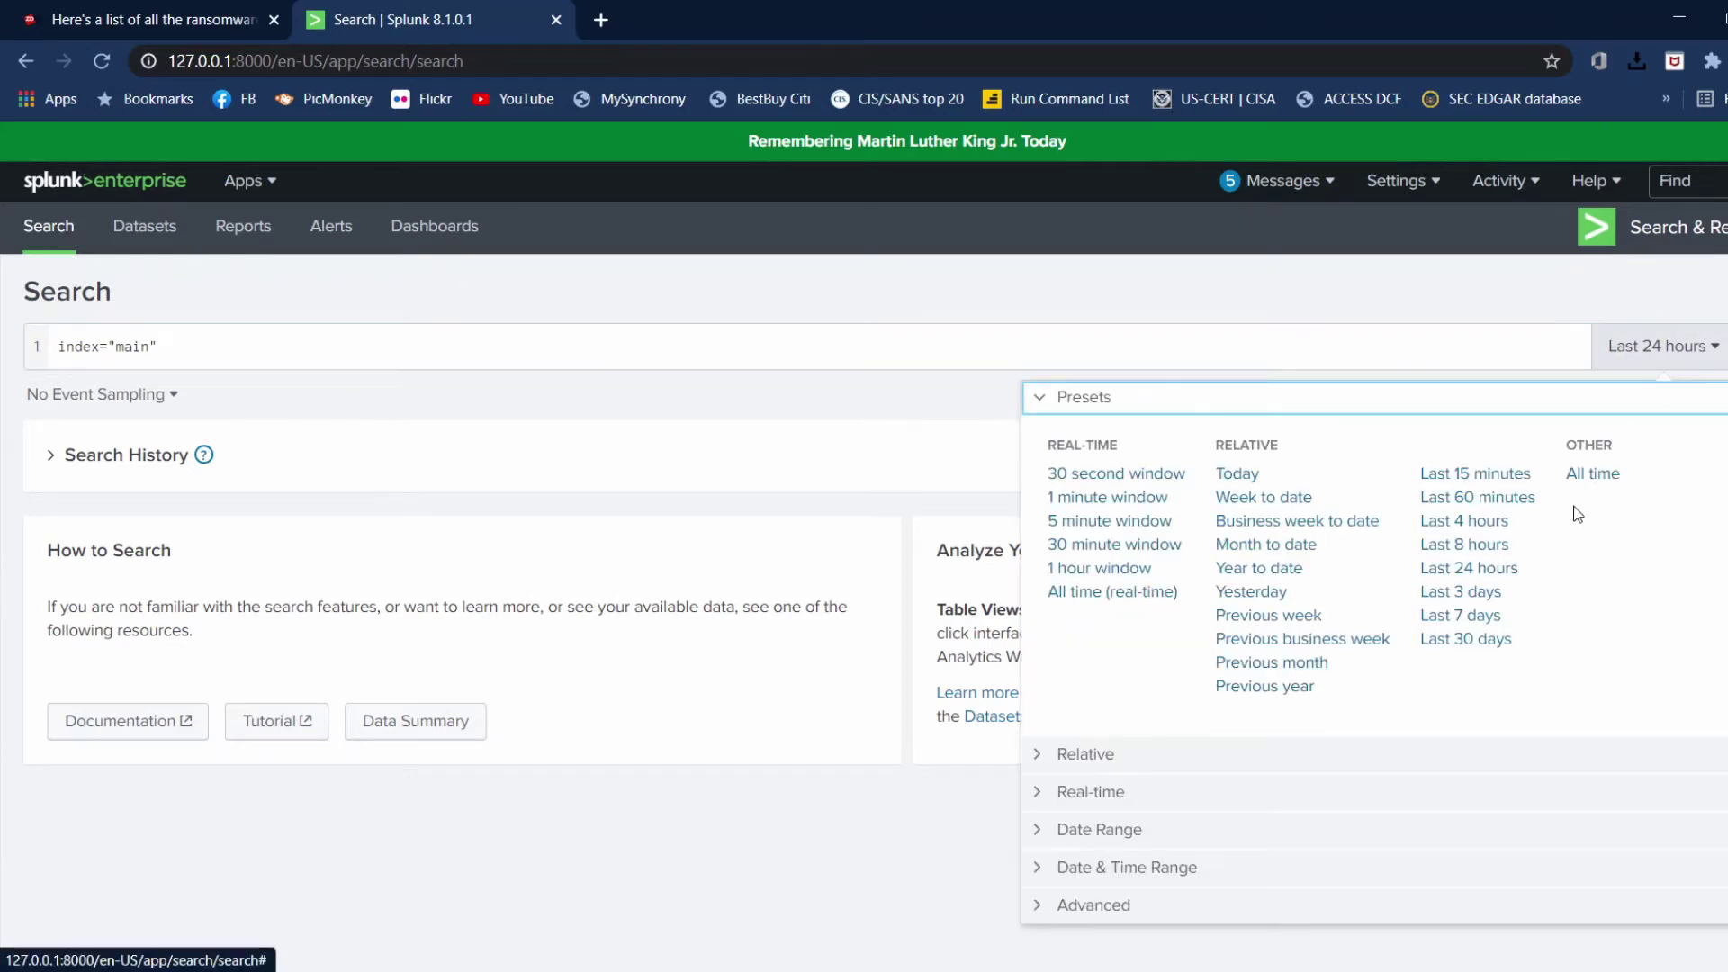
pyautogui.click(1470, 546)
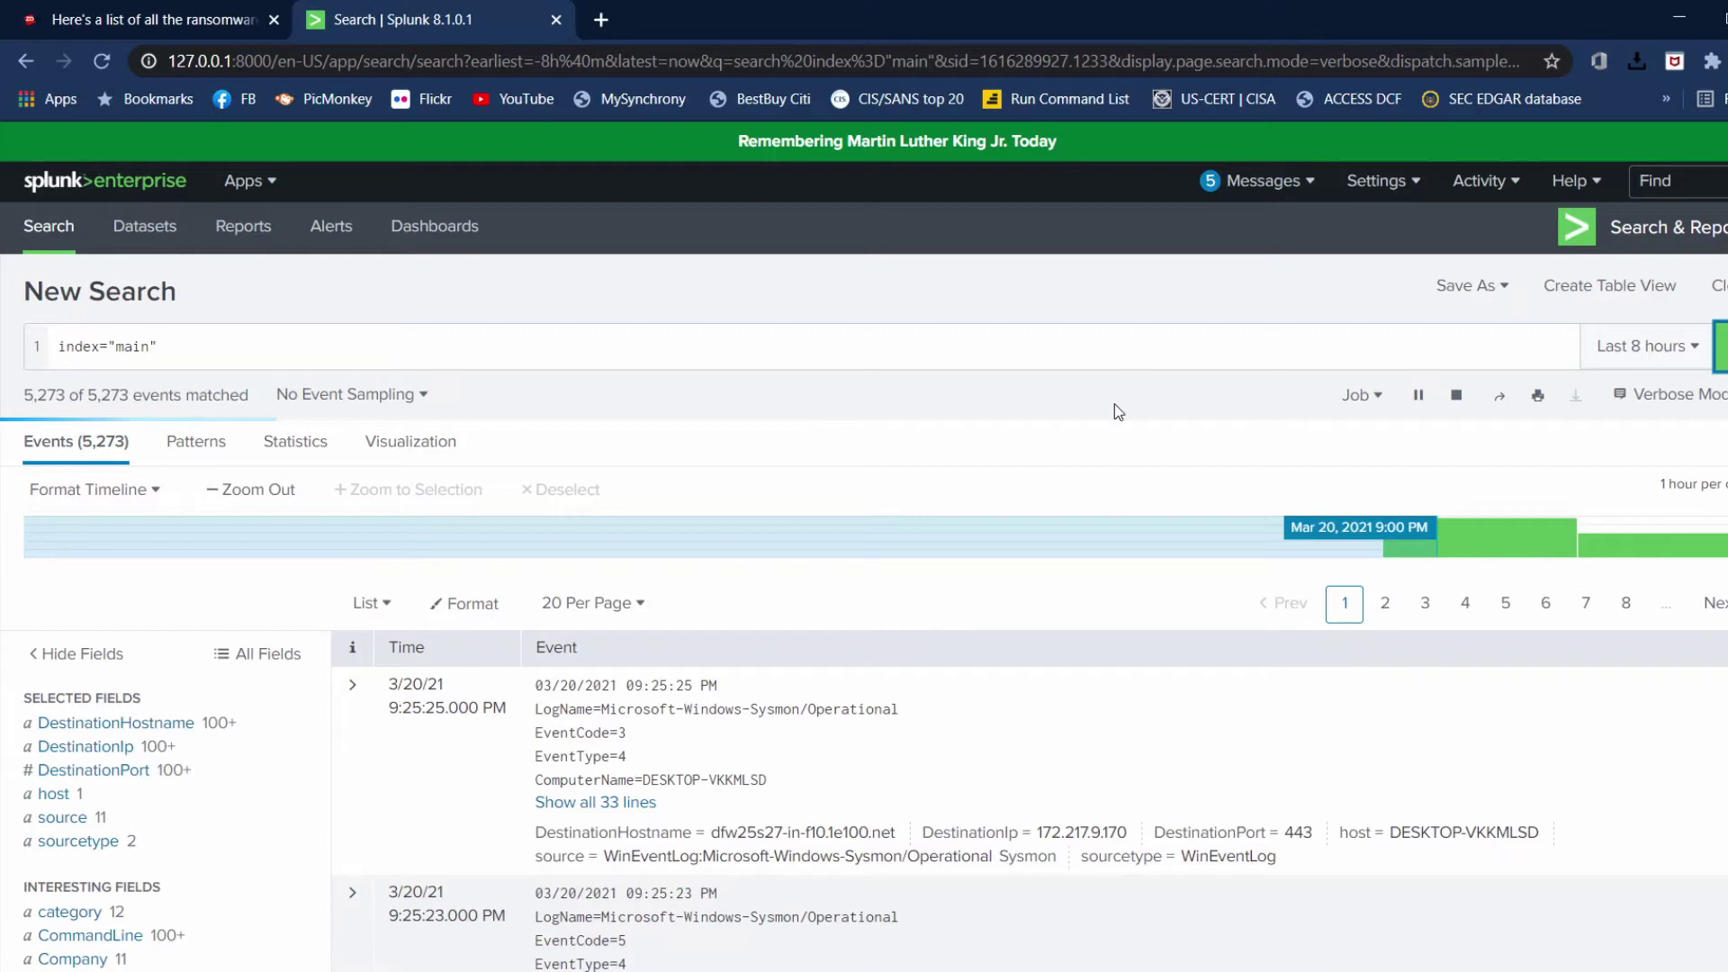
# Step: Show the source field's top values, led by Sysmon/Operational at 95.498%
pyautogui.scroll(-2, 921, 596)
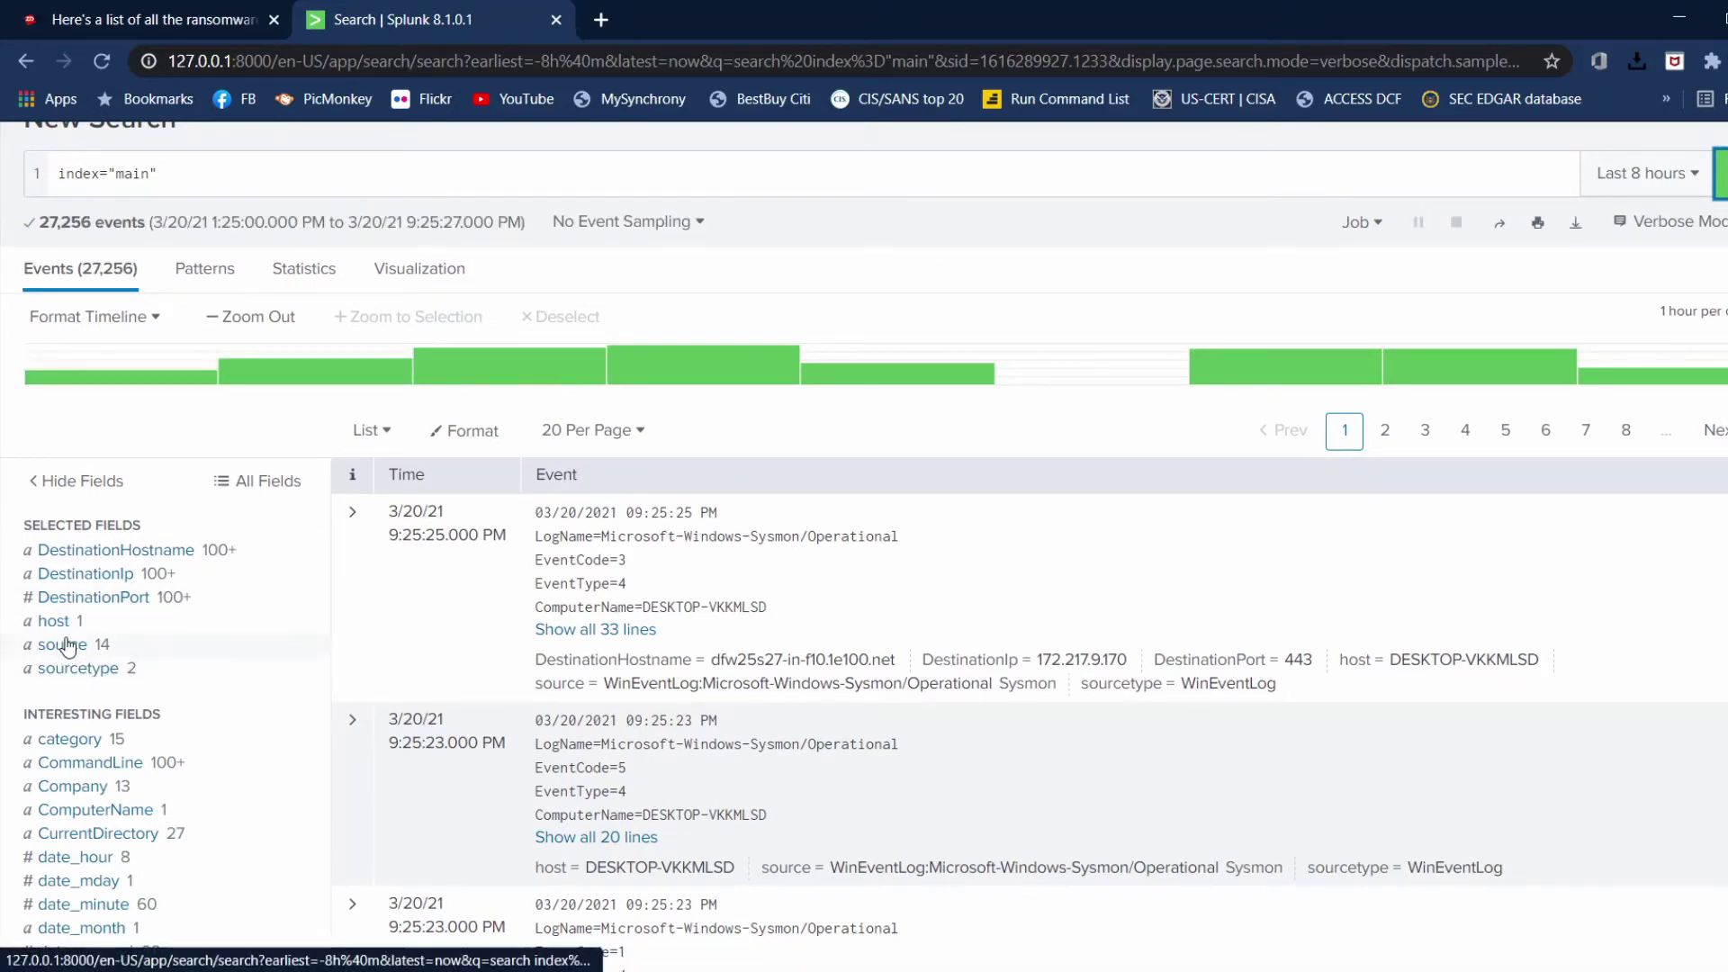
pyautogui.click(64, 648)
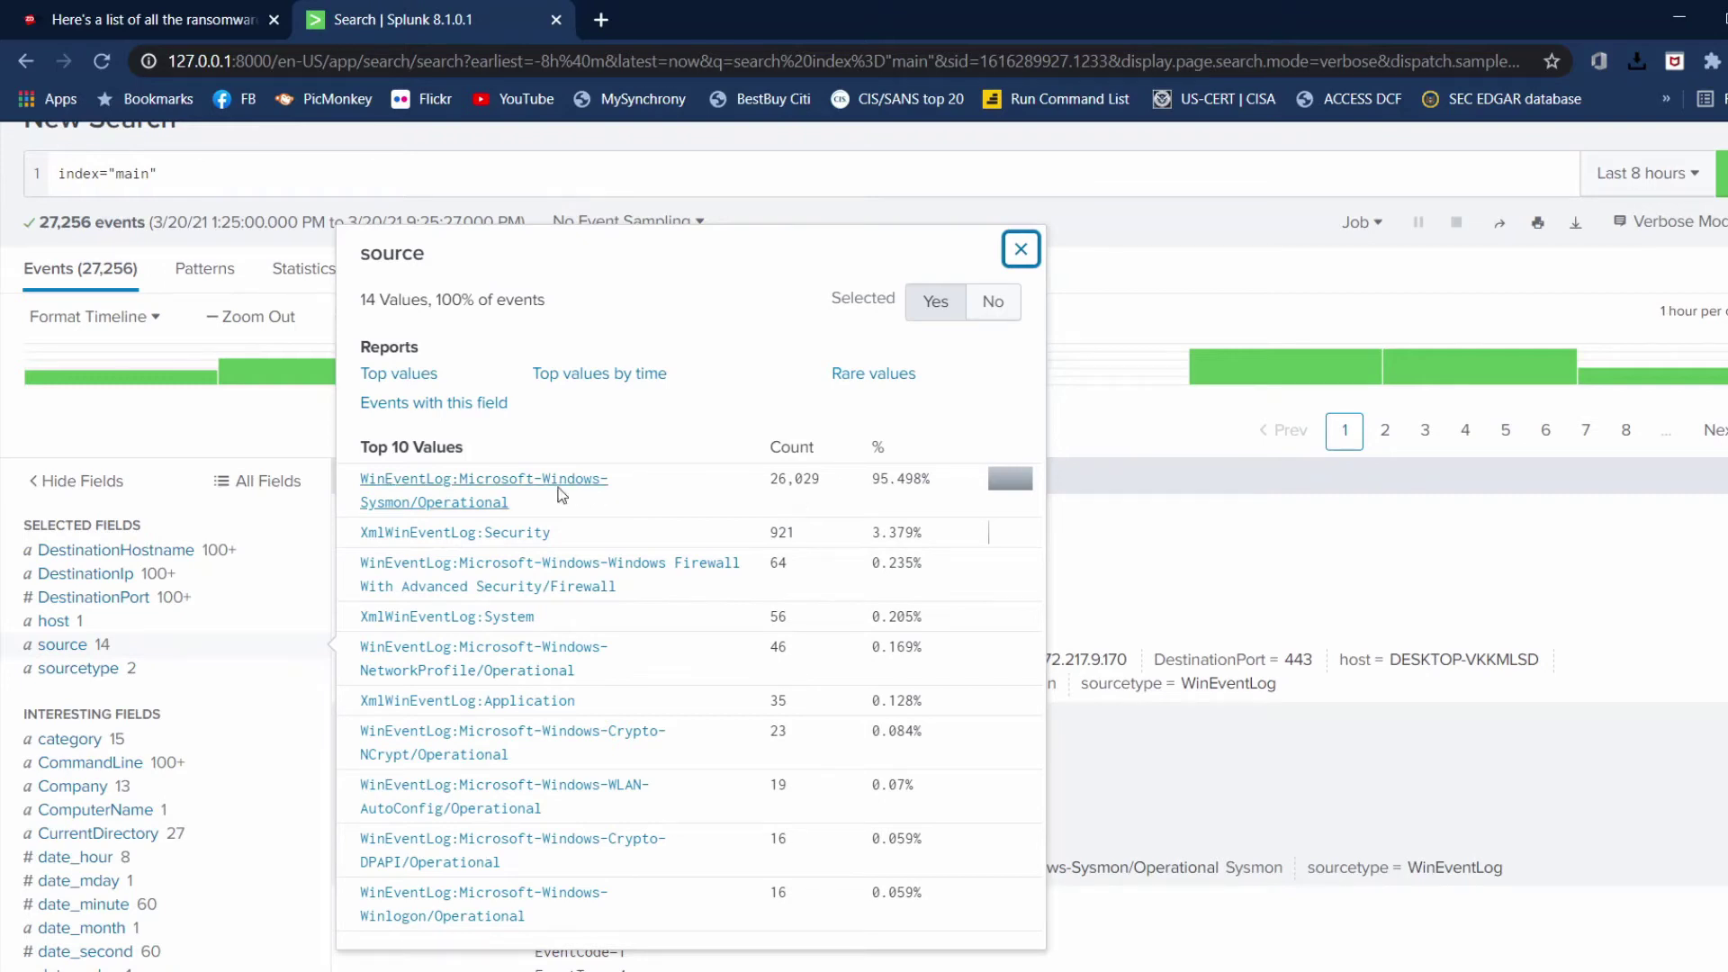
# Step: Filter the search to source="WinEventLog:Microsoft-Windows-Sysmon/Operational", returning 26,038 events
pyautogui.click(509, 489)
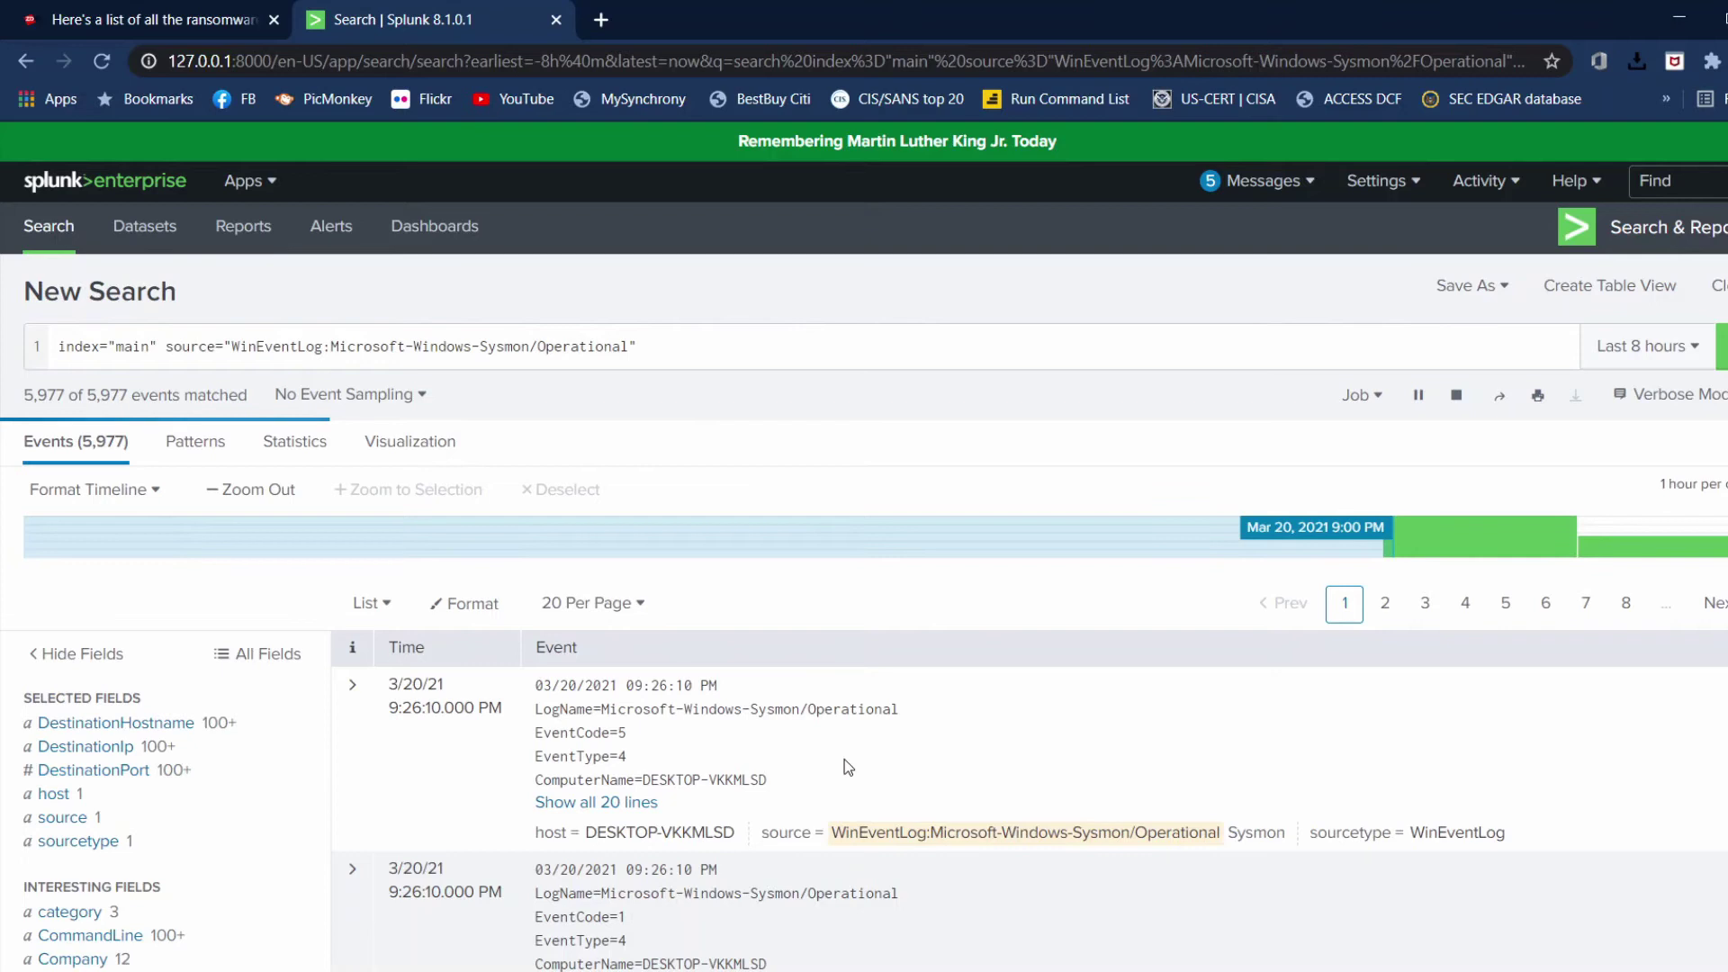
pyautogui.scroll(-2, 844, 760)
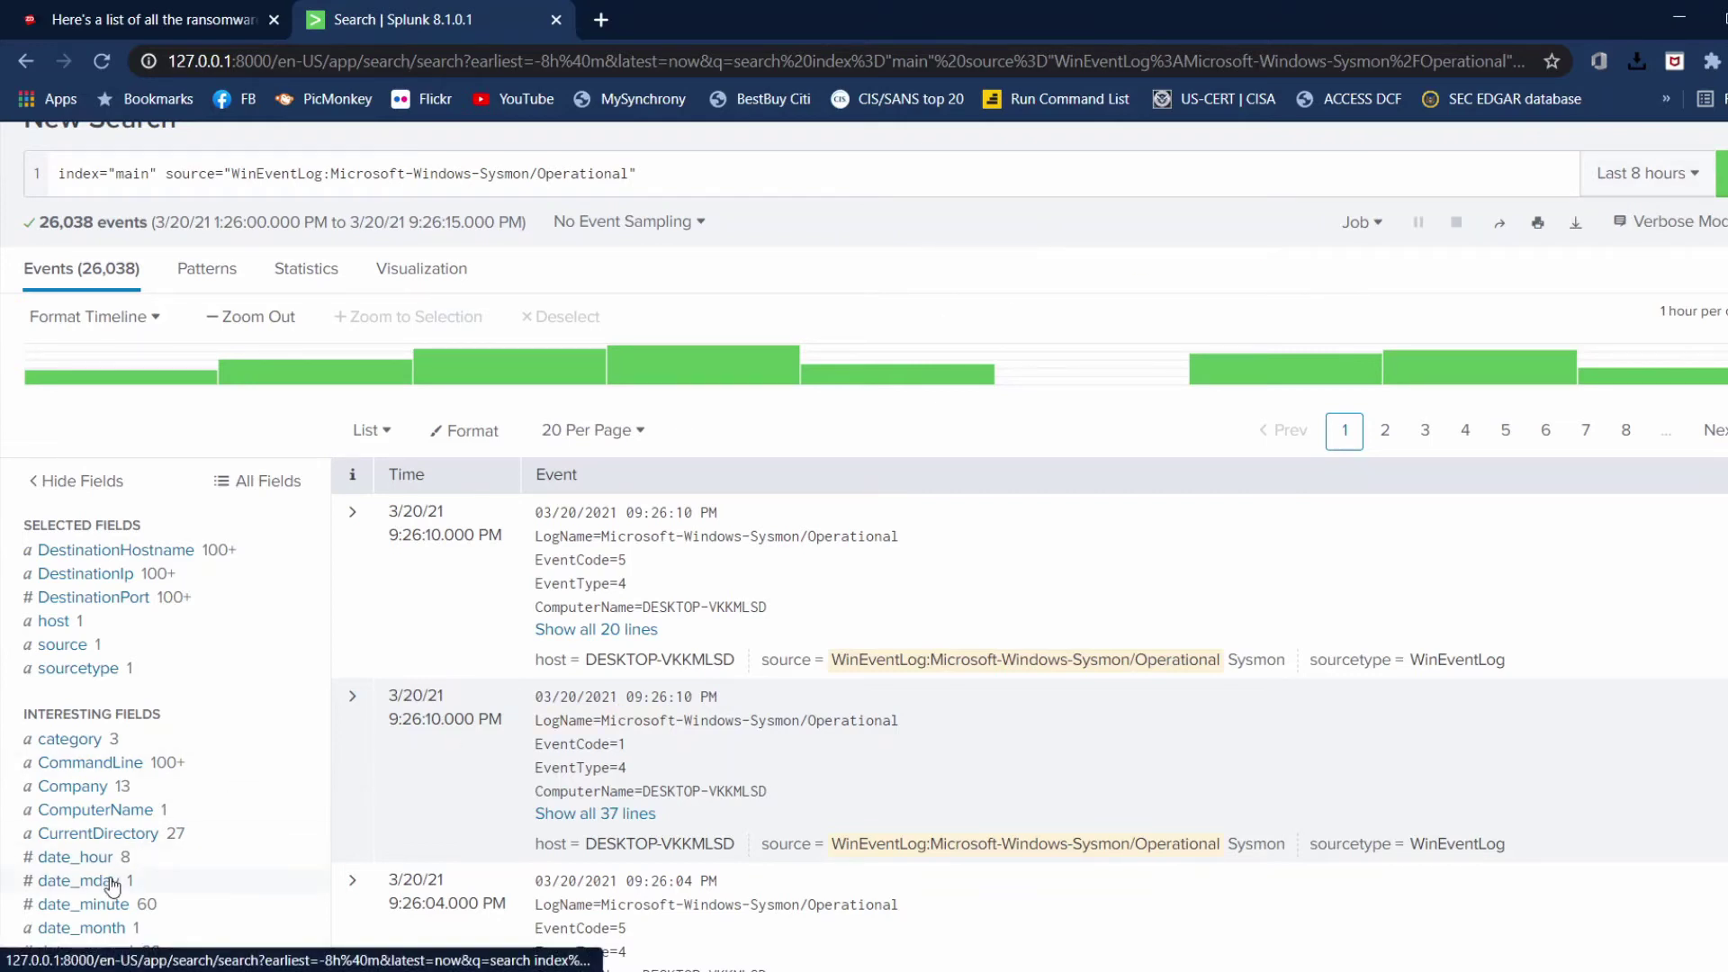
pyautogui.scroll(-2, 110, 882)
# Step: Check the top values of DestinationHostname, DestinationIp and DestinationPort, led by ports 443 and 8089
pyautogui.scroll(-5, 109, 889)
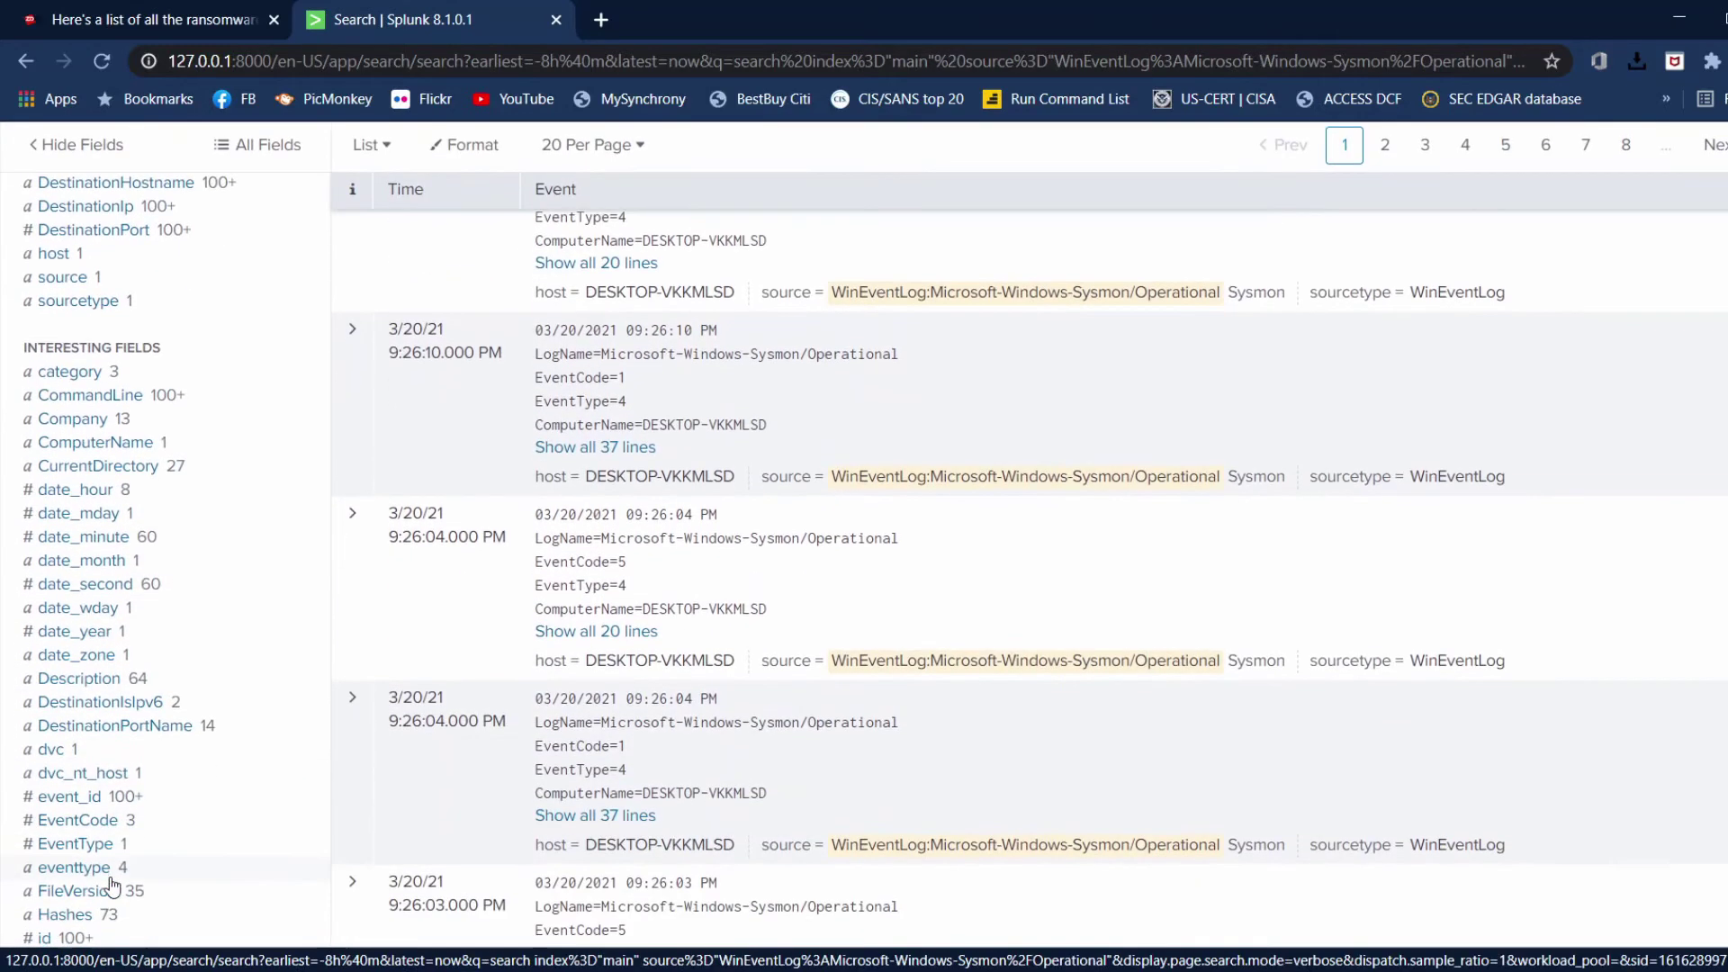
pyautogui.scroll(3, 112, 886)
pyautogui.scroll(2, 113, 886)
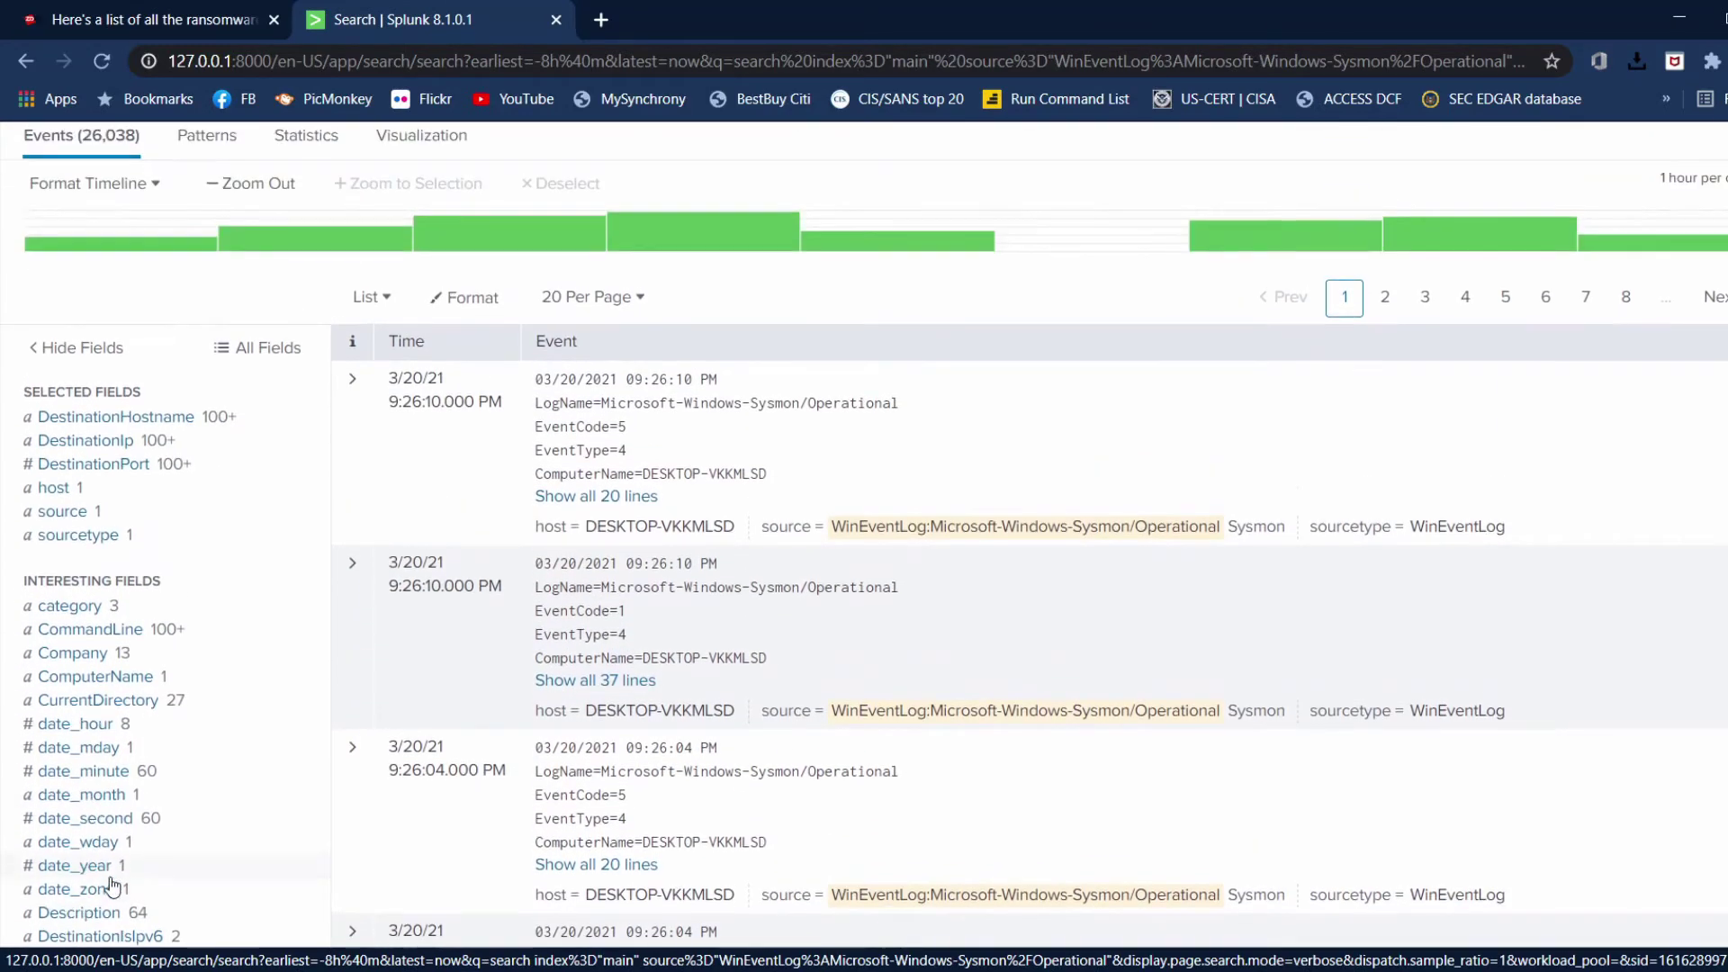
pyautogui.click(115, 416)
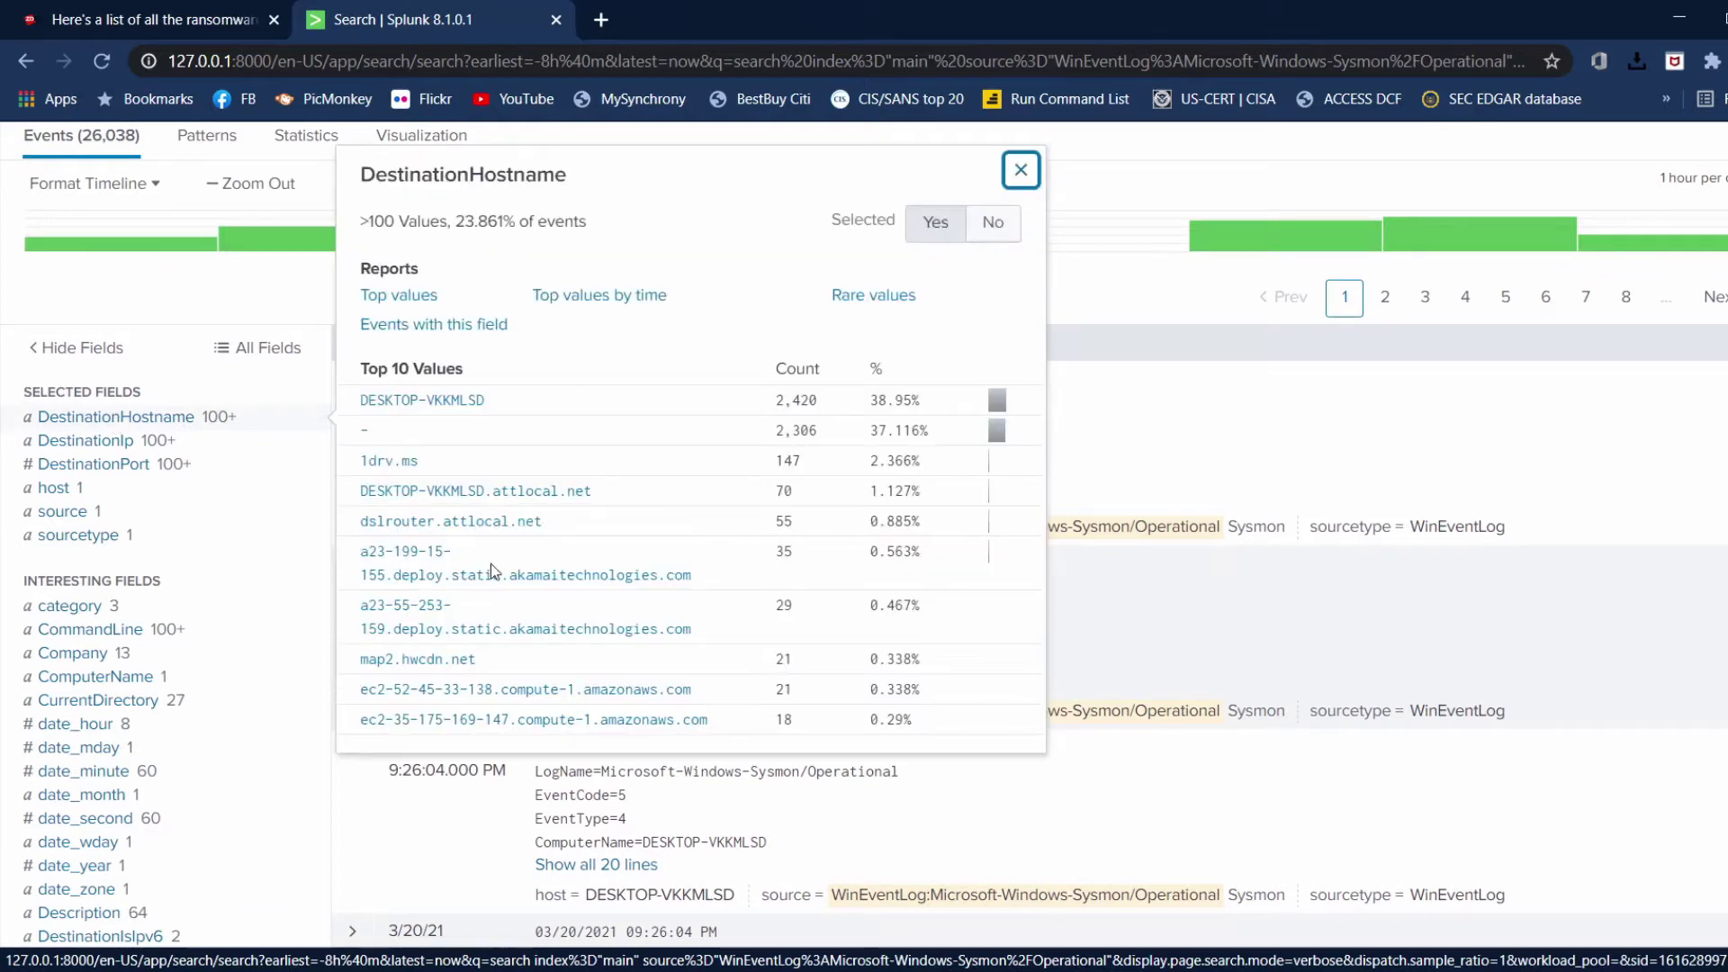
pyautogui.click(86, 442)
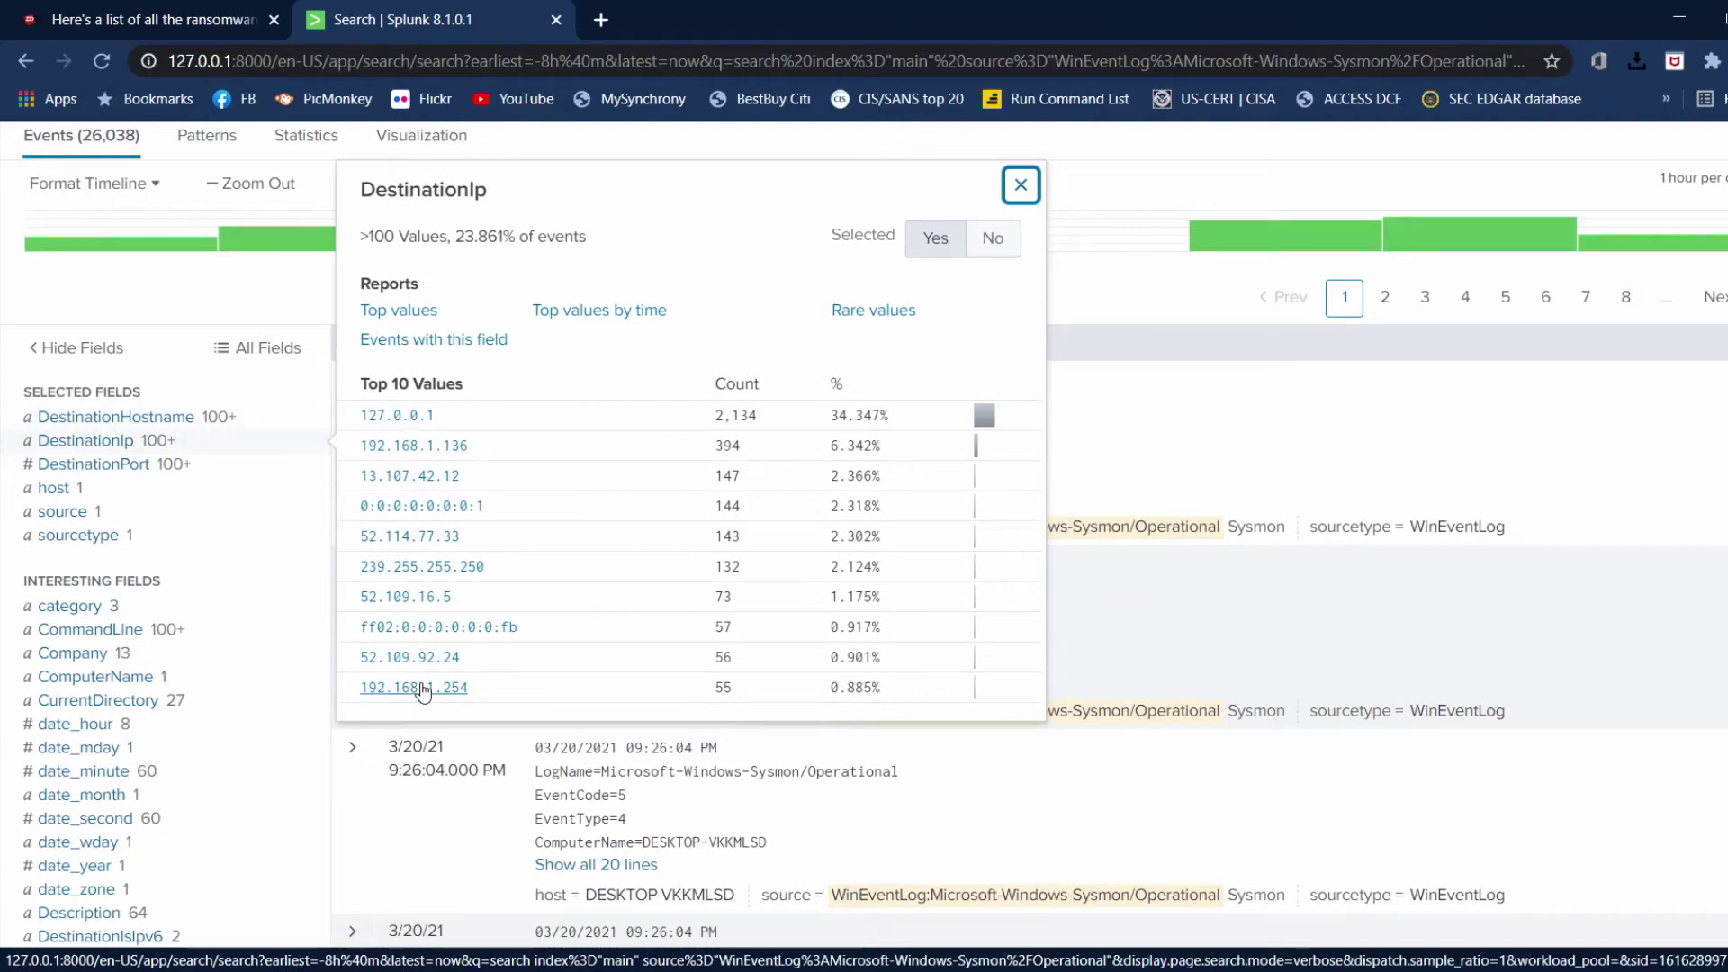
pyautogui.click(84, 467)
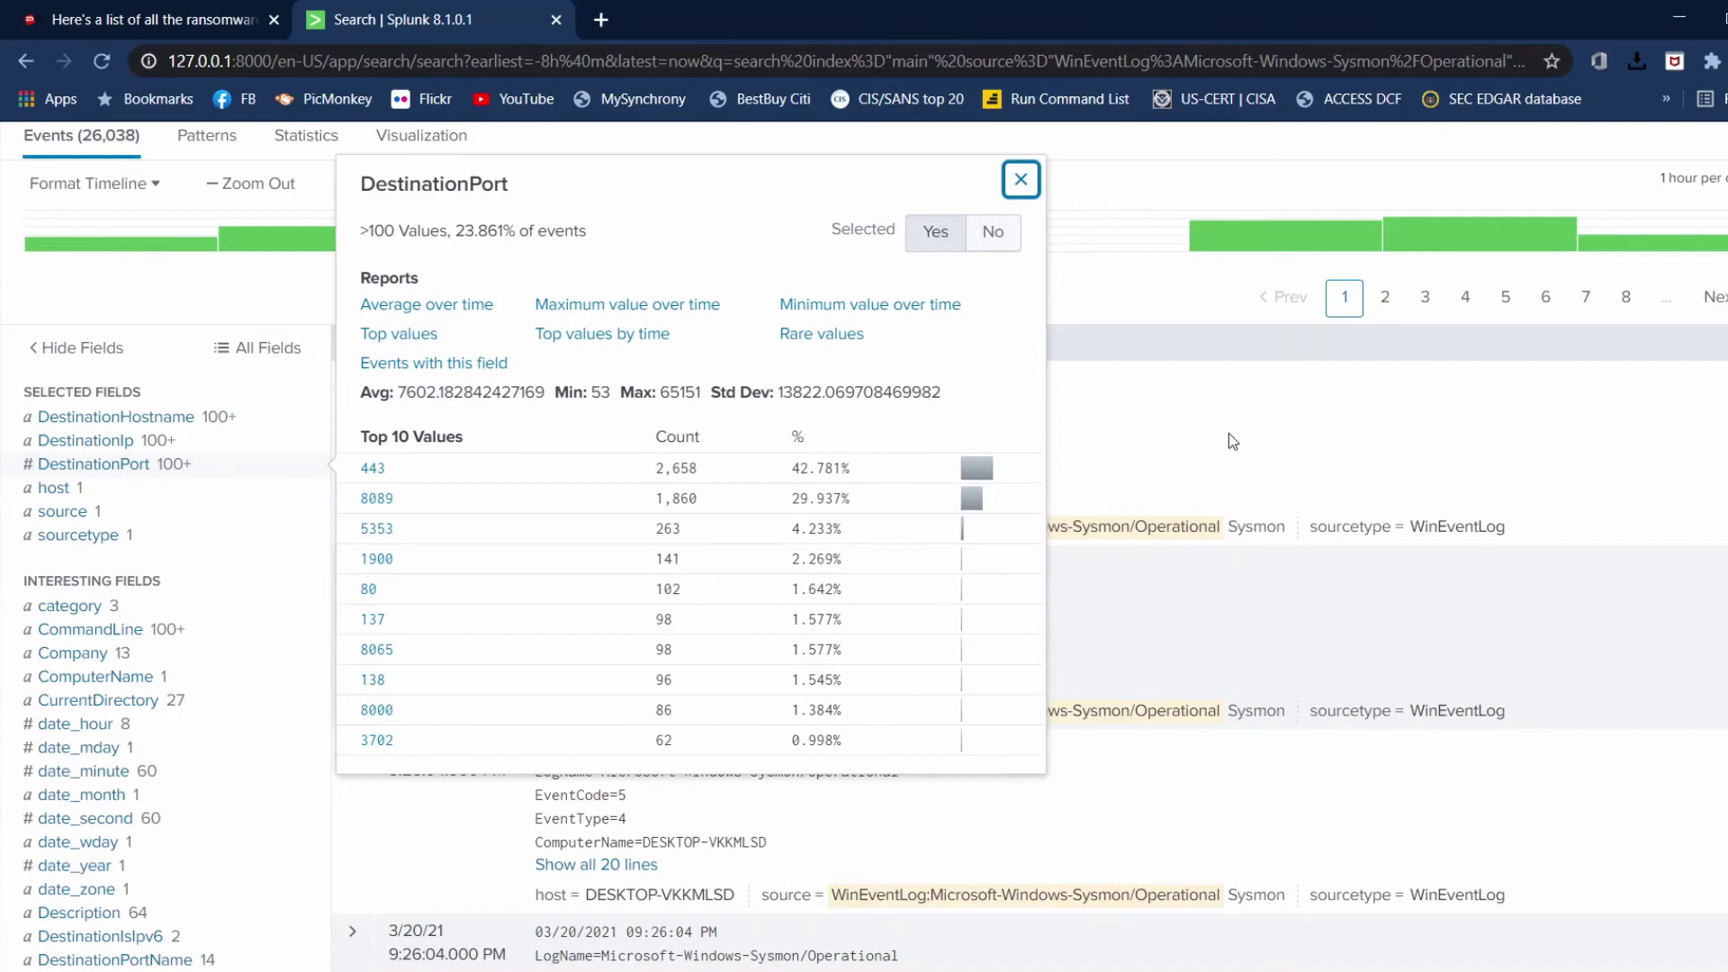
pyautogui.scroll(2, 1230, 437)
pyautogui.scroll(2, 1229, 434)
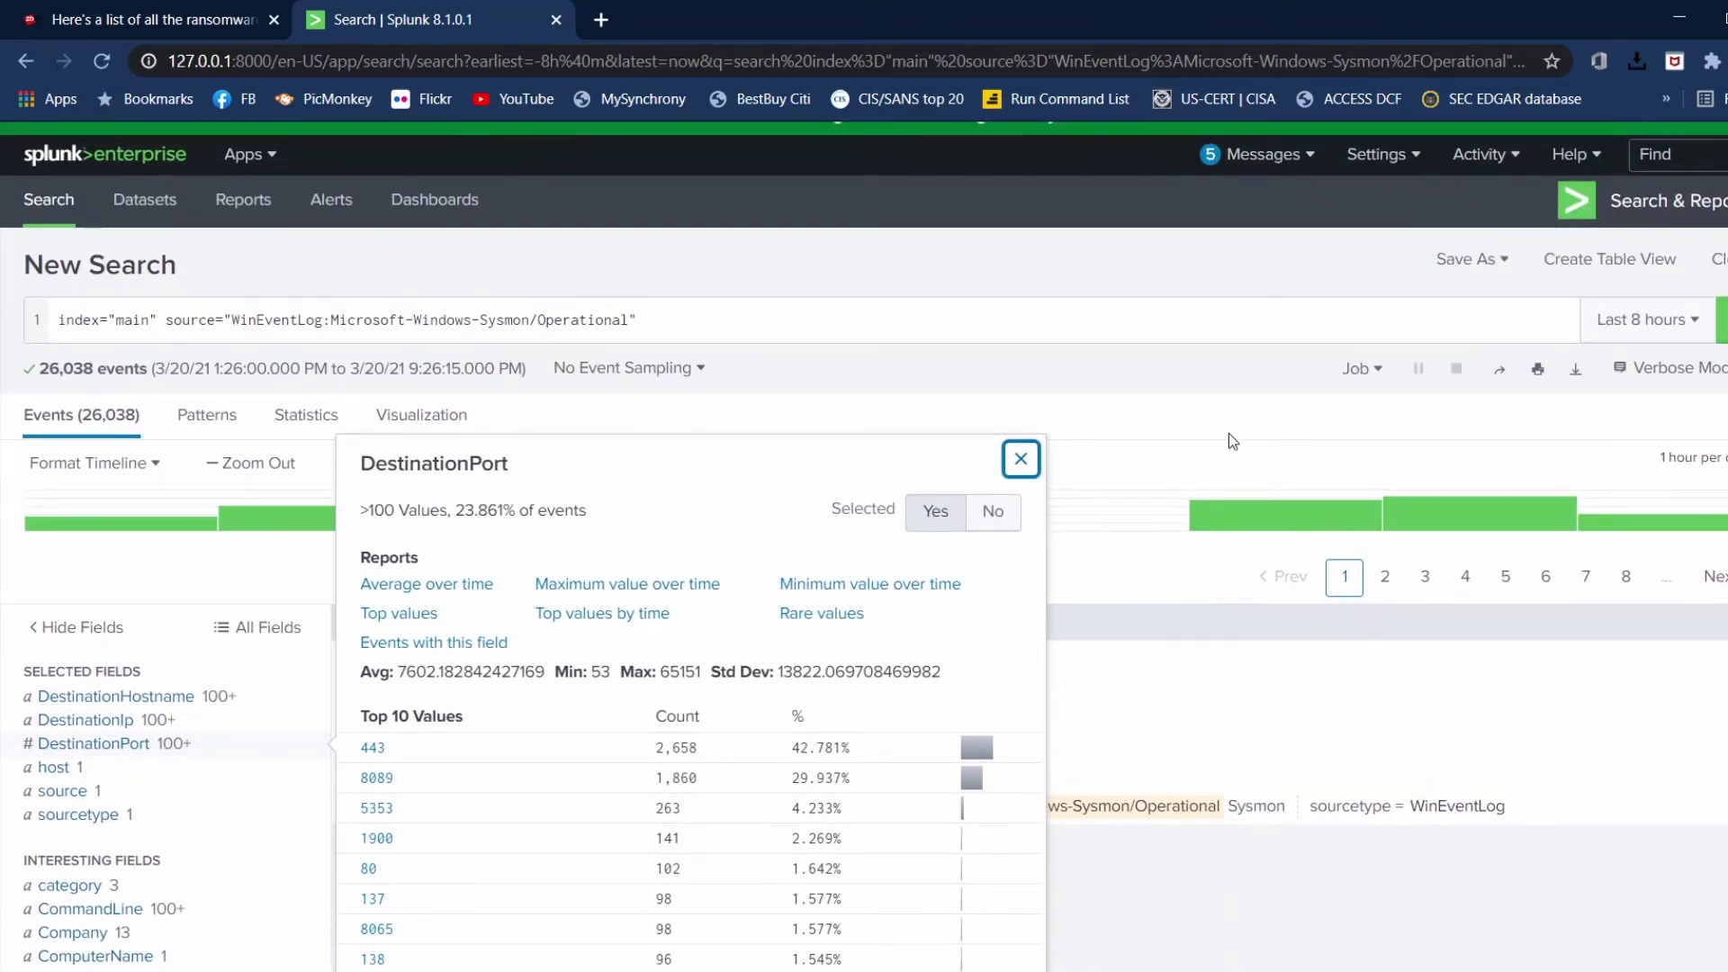
pyautogui.scroll(-3, 996, 688)
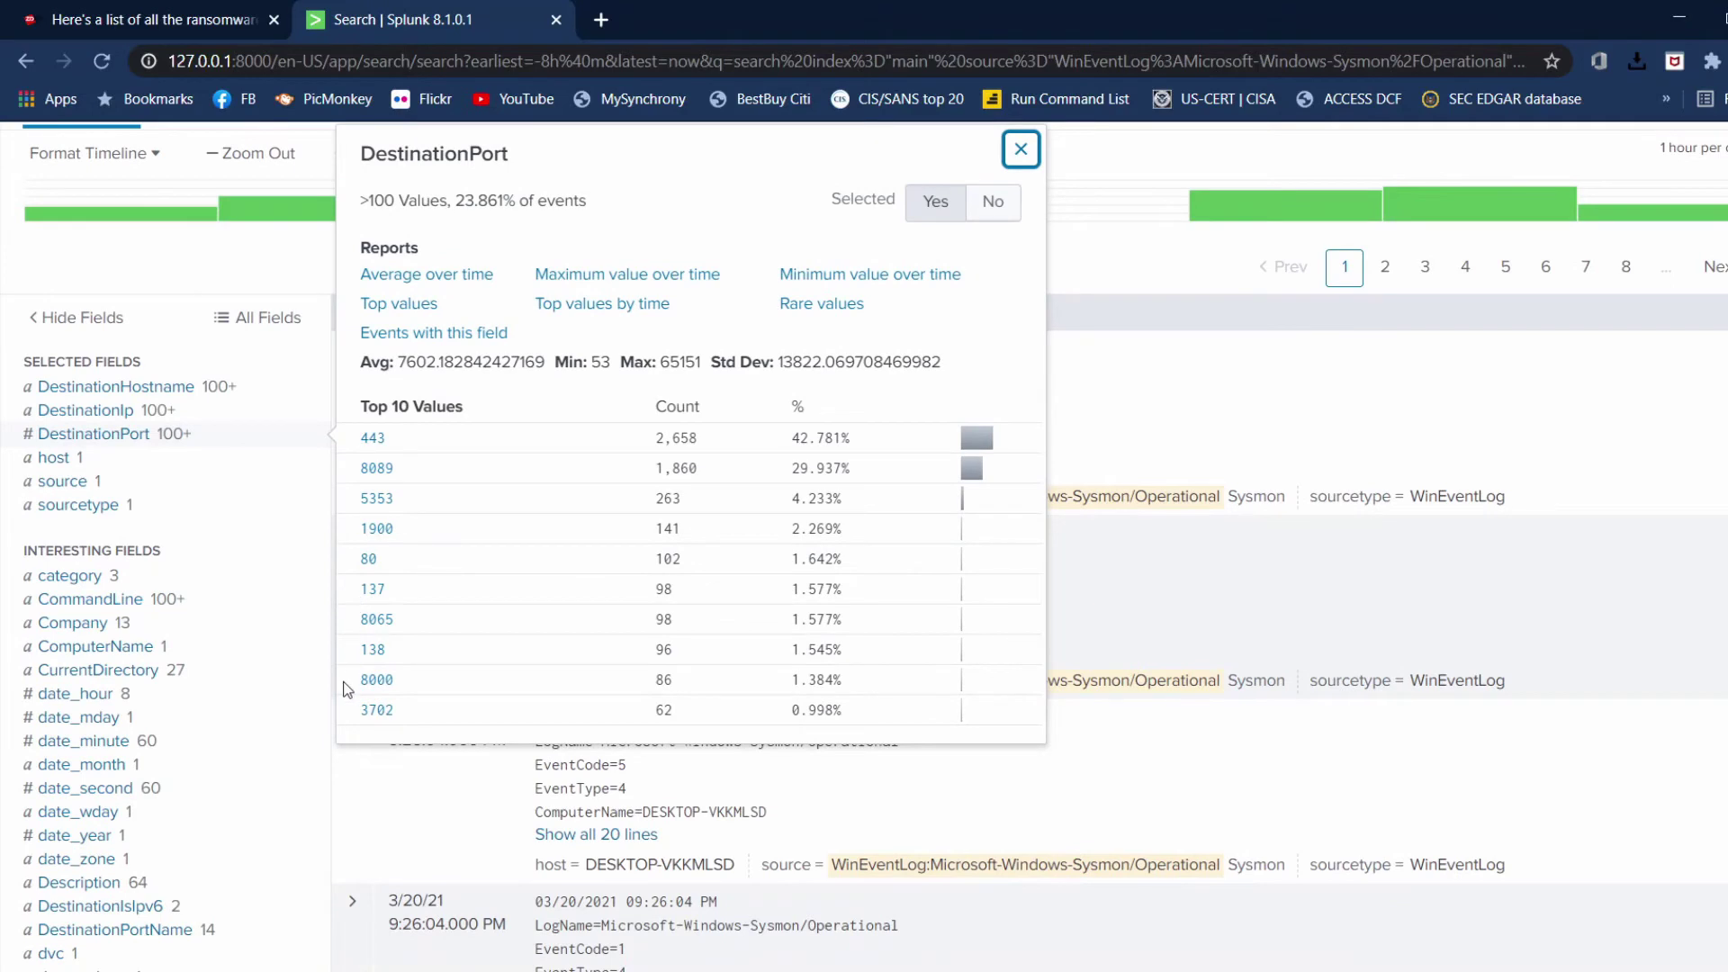
# Step: Show the value breakdowns for the category and EventCode fields
pyautogui.click(75, 583)
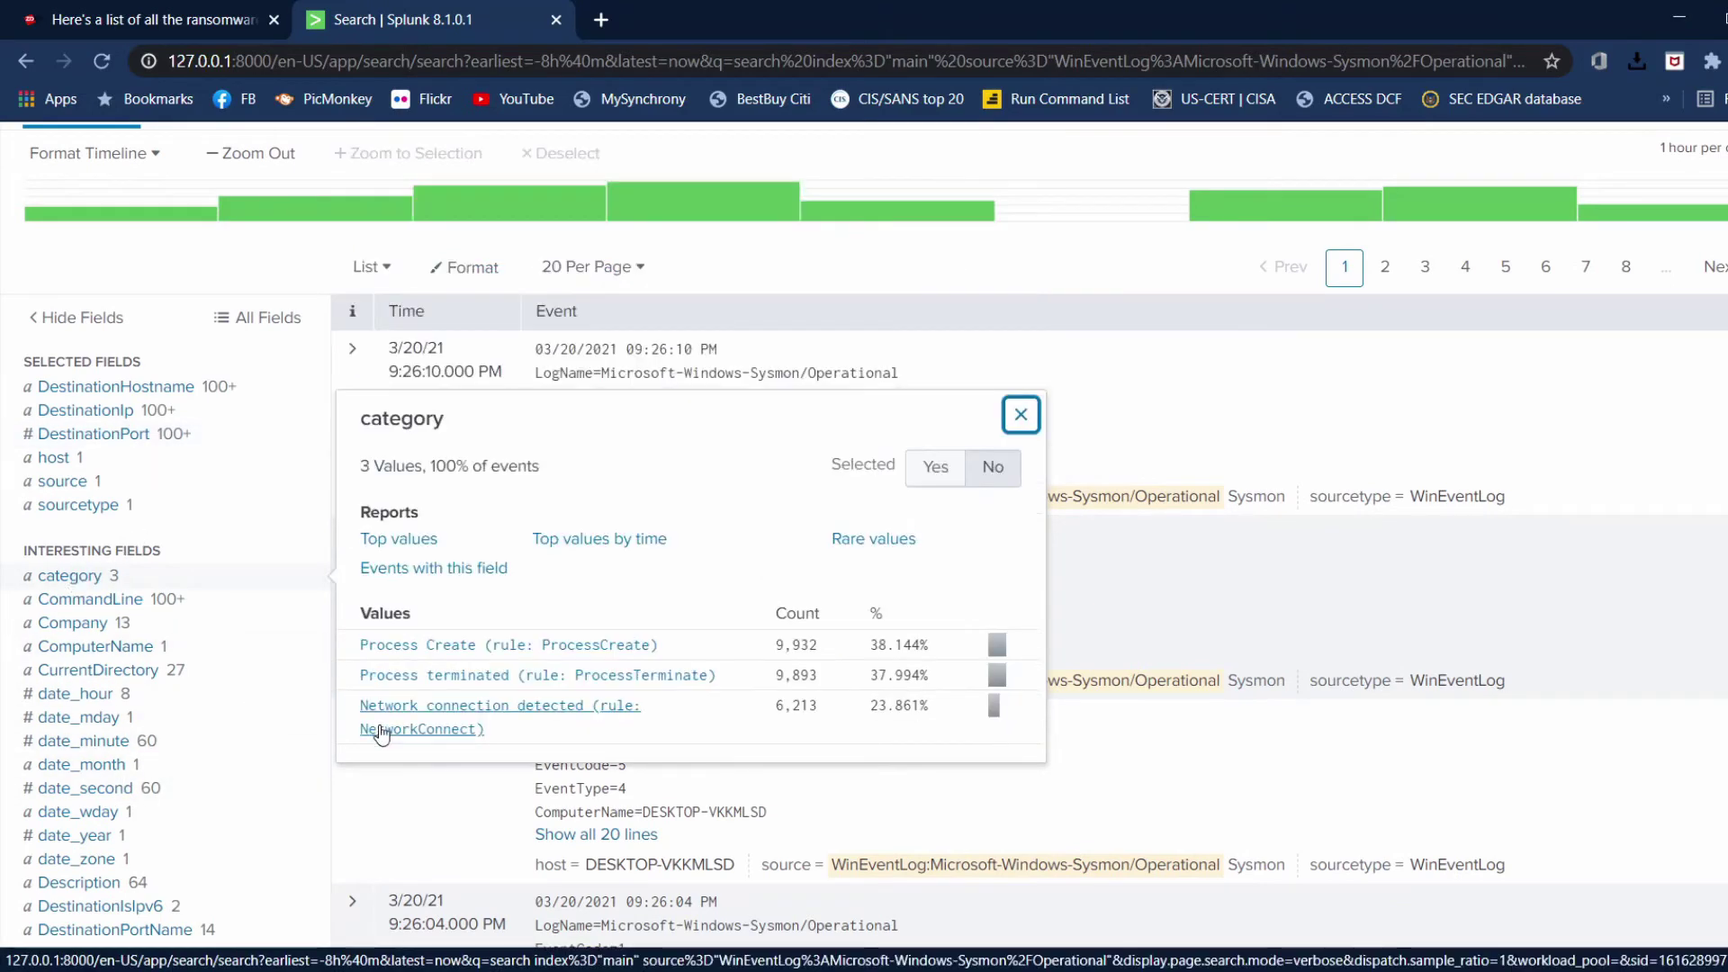
pyautogui.scroll(-2, 380, 725)
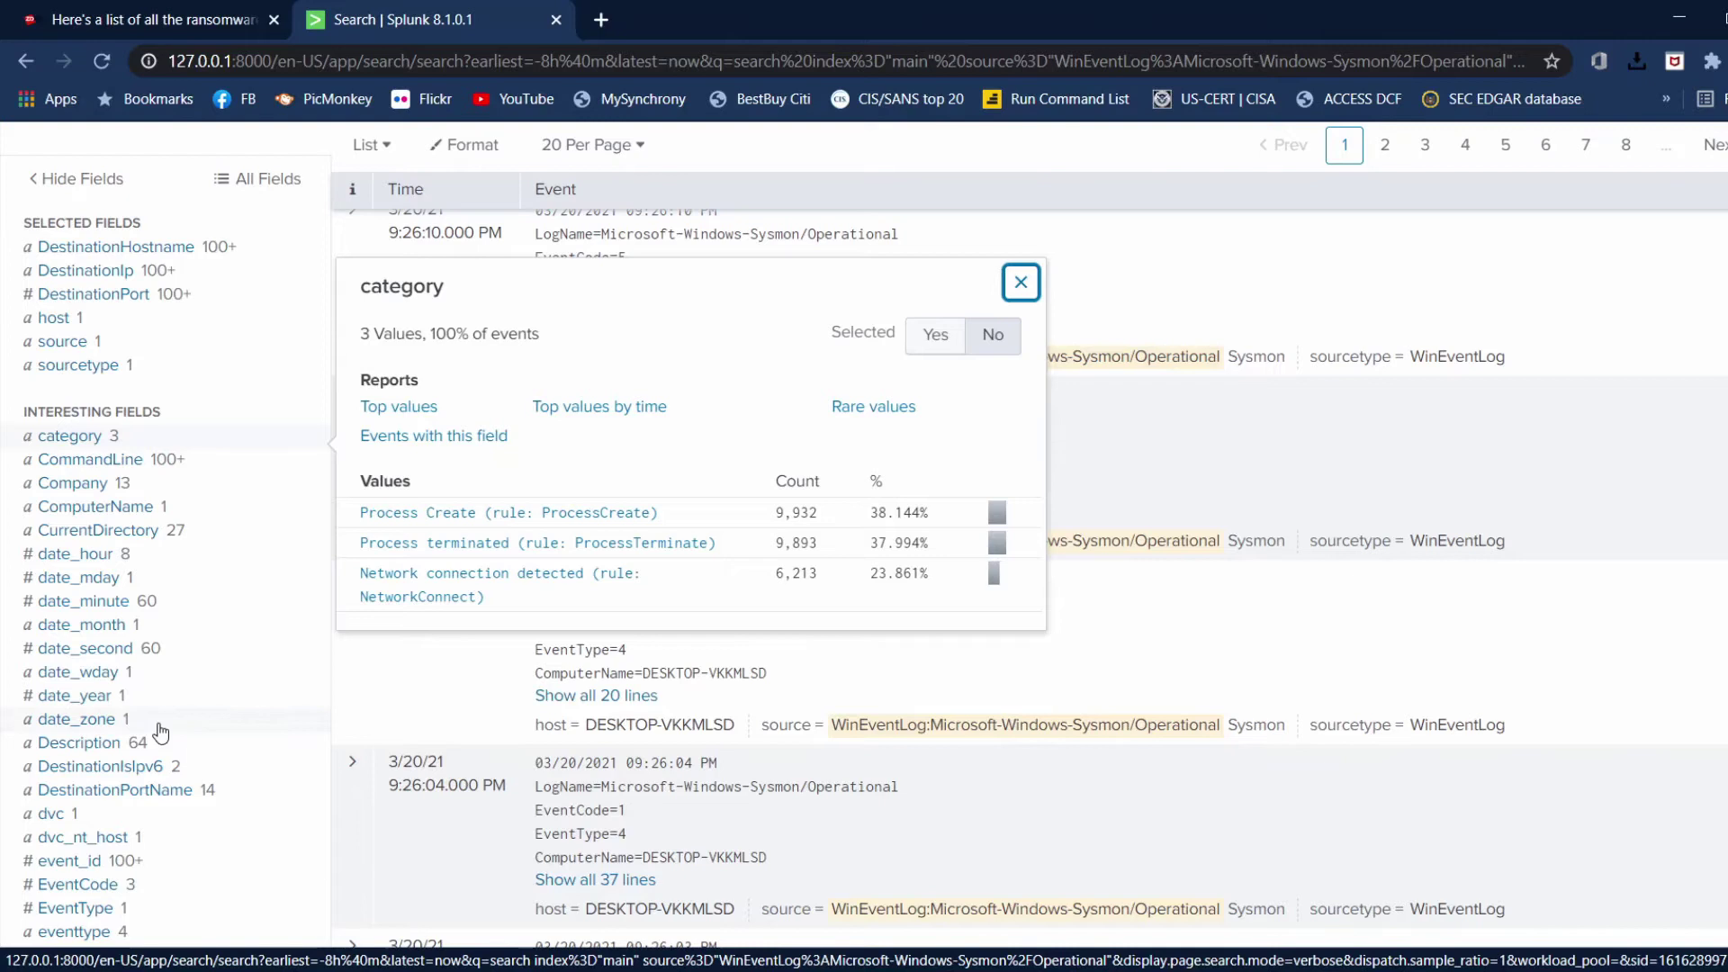
pyautogui.scroll(-1, 160, 733)
pyautogui.scroll(-1, 161, 733)
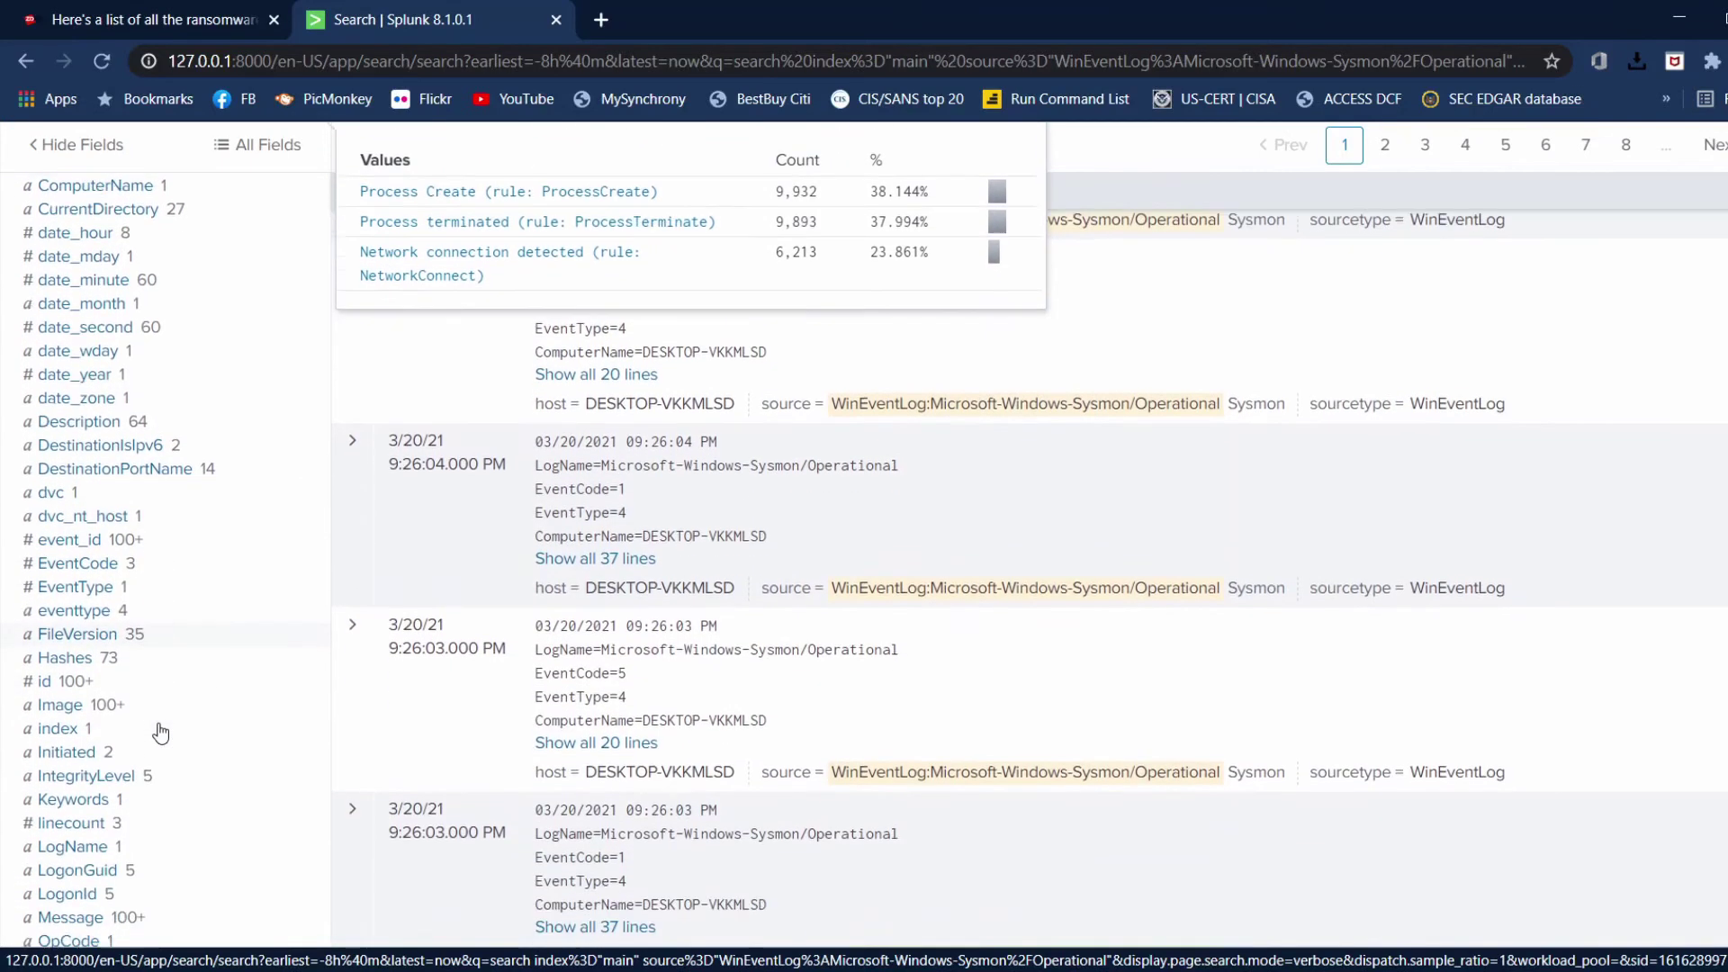
pyautogui.scroll(-1, 160, 733)
pyautogui.click(90, 523)
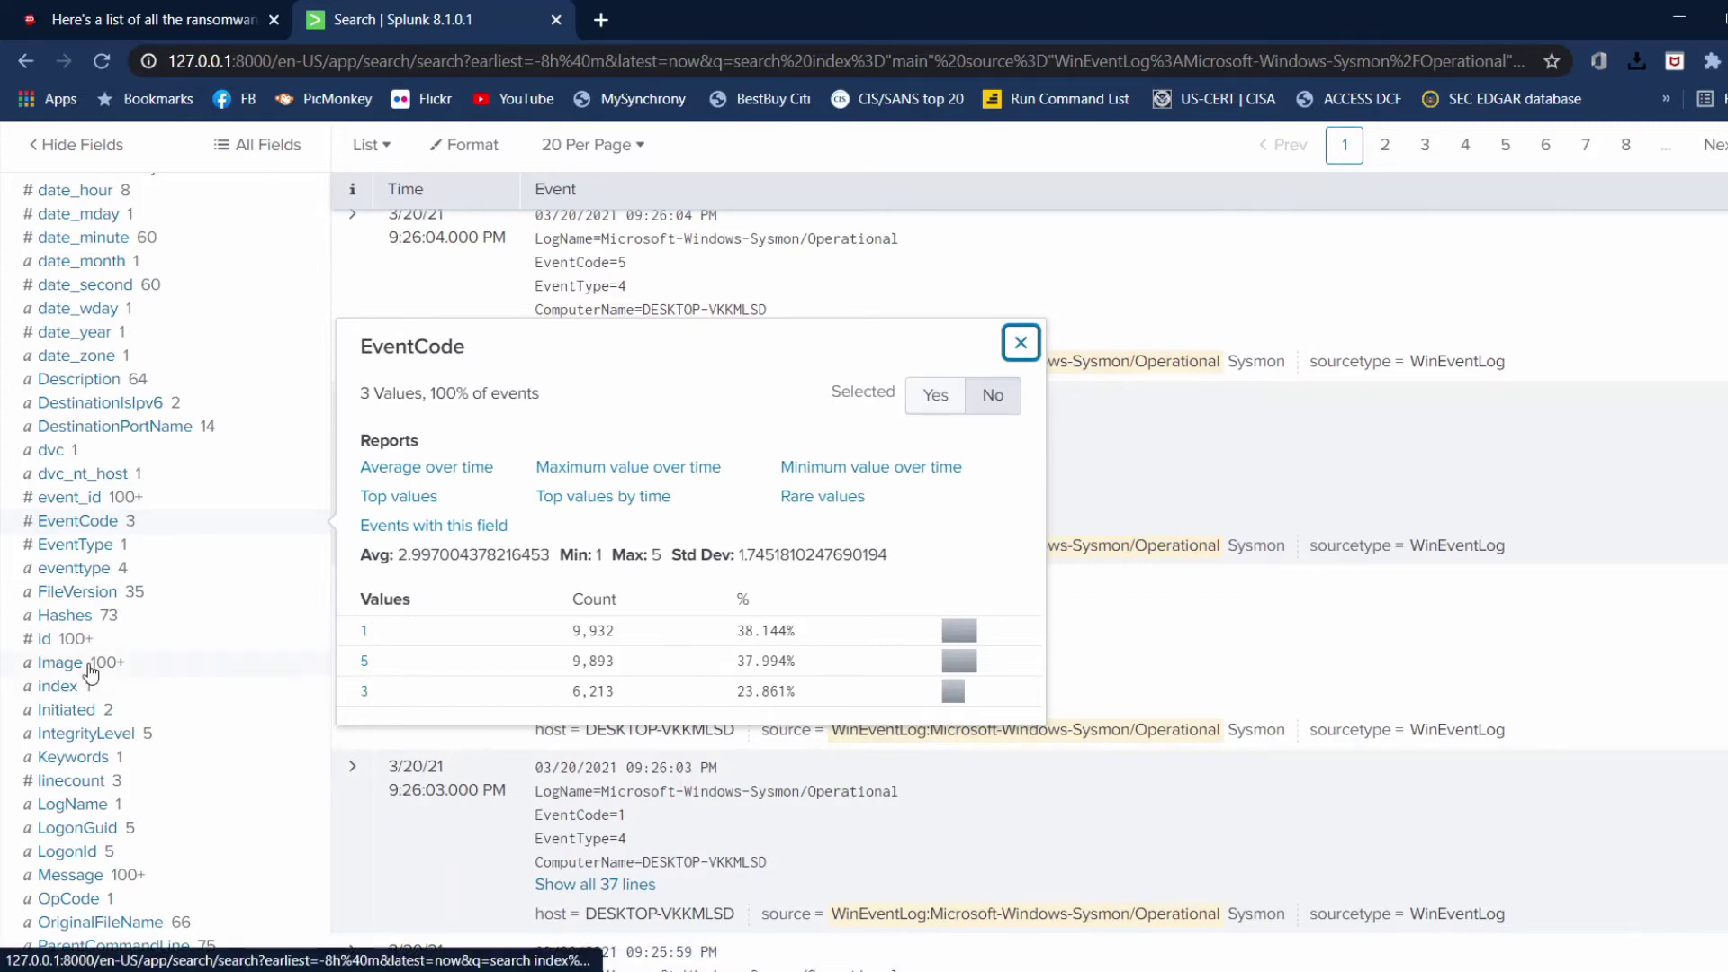
pyautogui.scroll(-1, 90, 671)
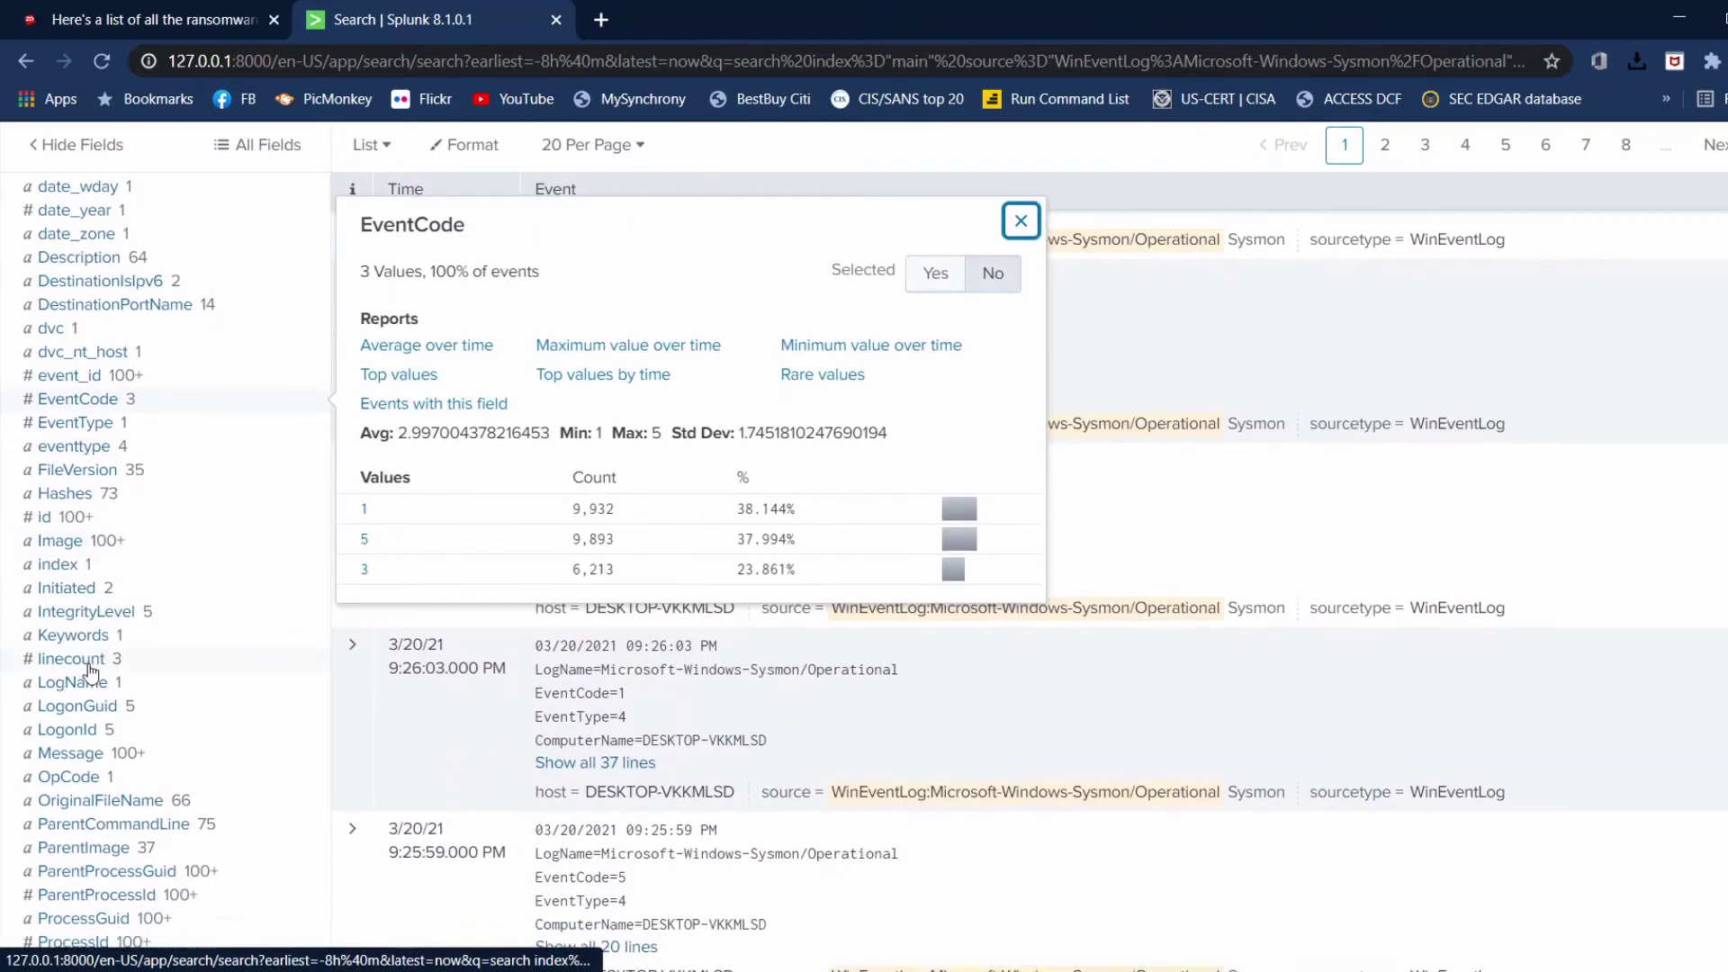
# Step: Review the top SHA256 Hashes and Image executables, led by splunk-optimize.exe and chrome.exe
pyautogui.click(75, 495)
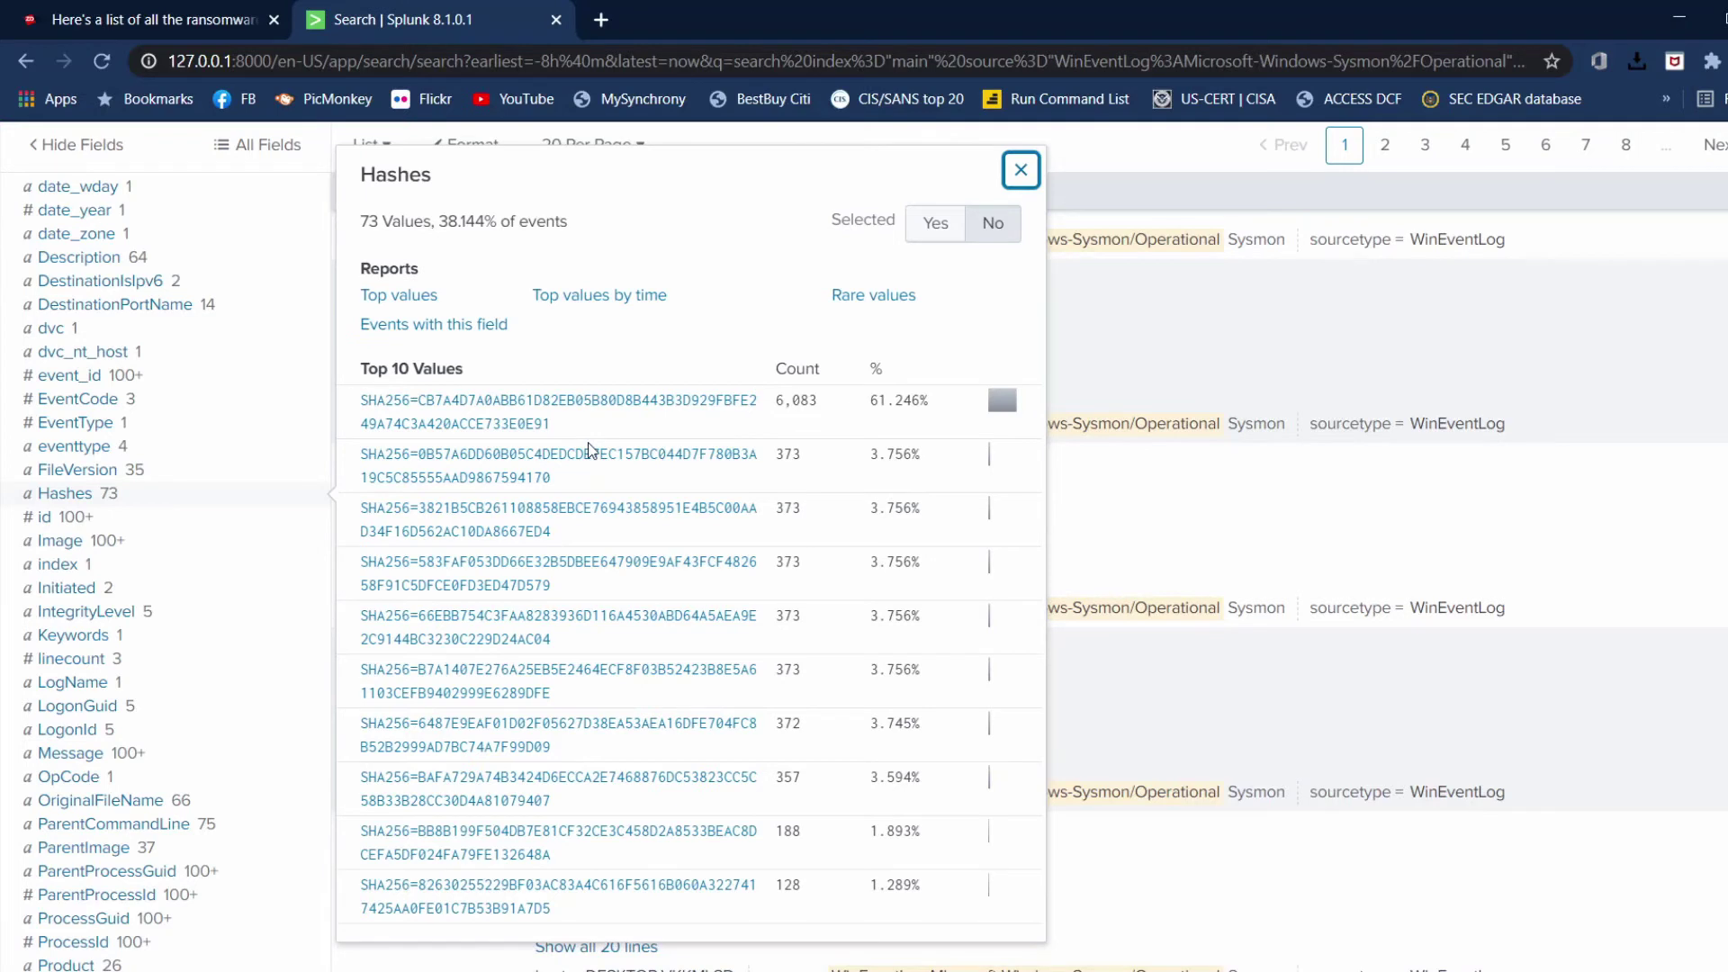
pyautogui.scroll(-1, 56, 780)
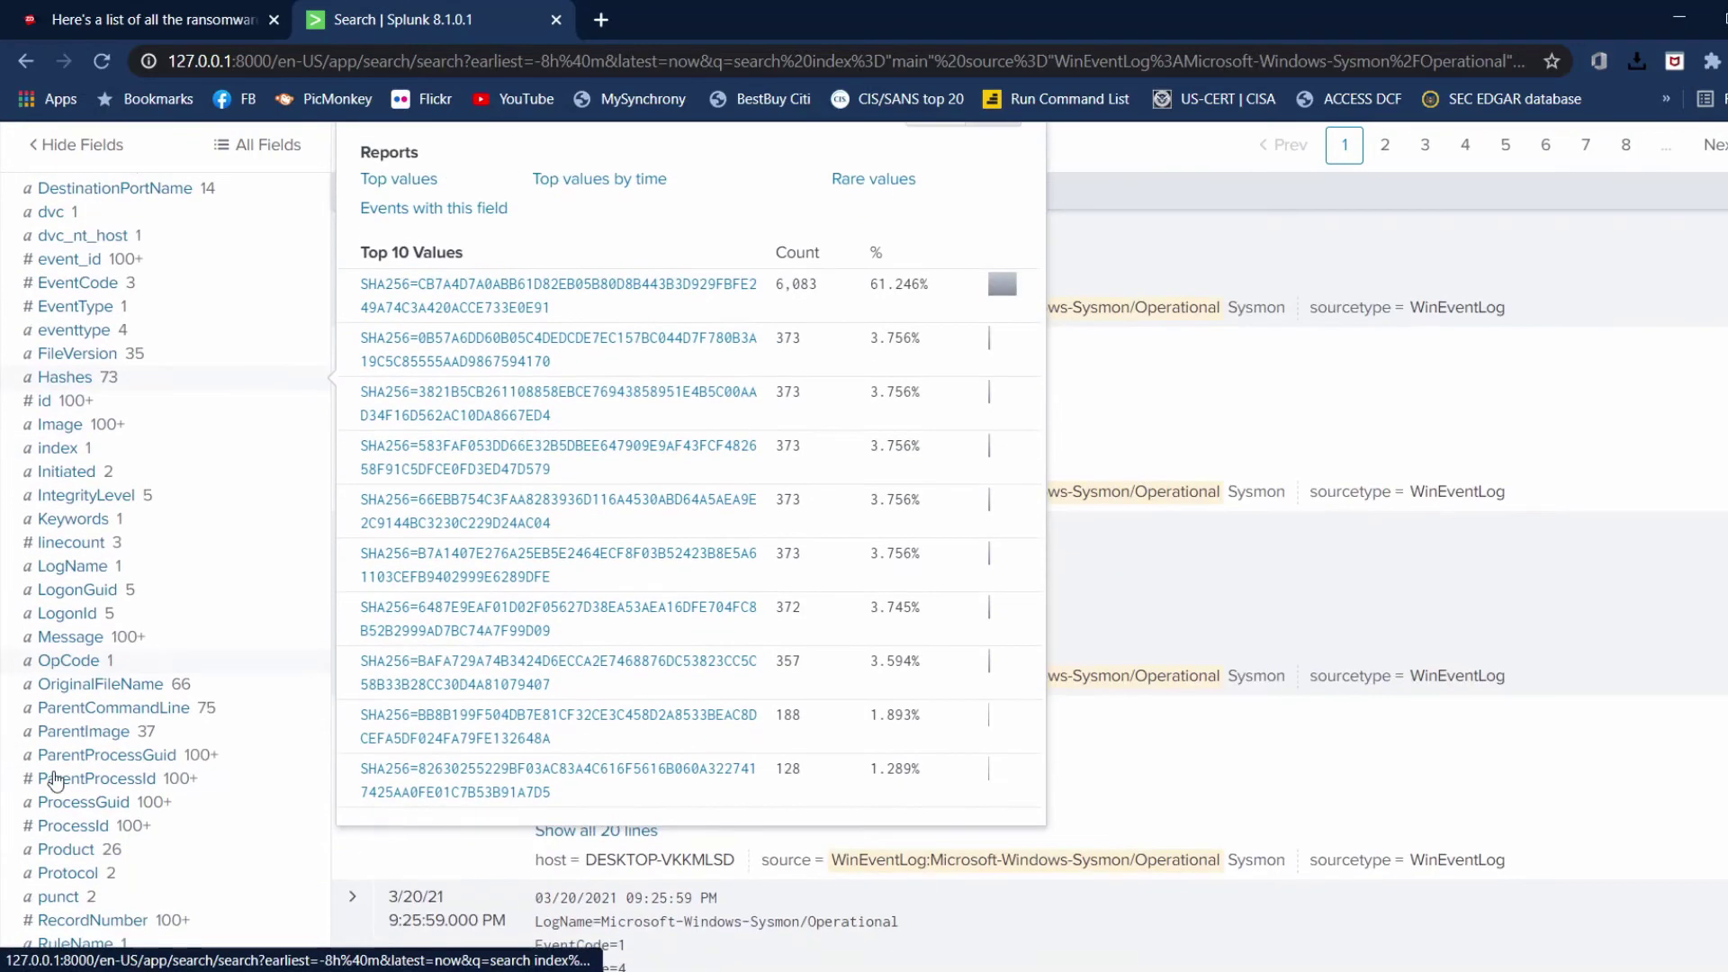
pyautogui.click(63, 424)
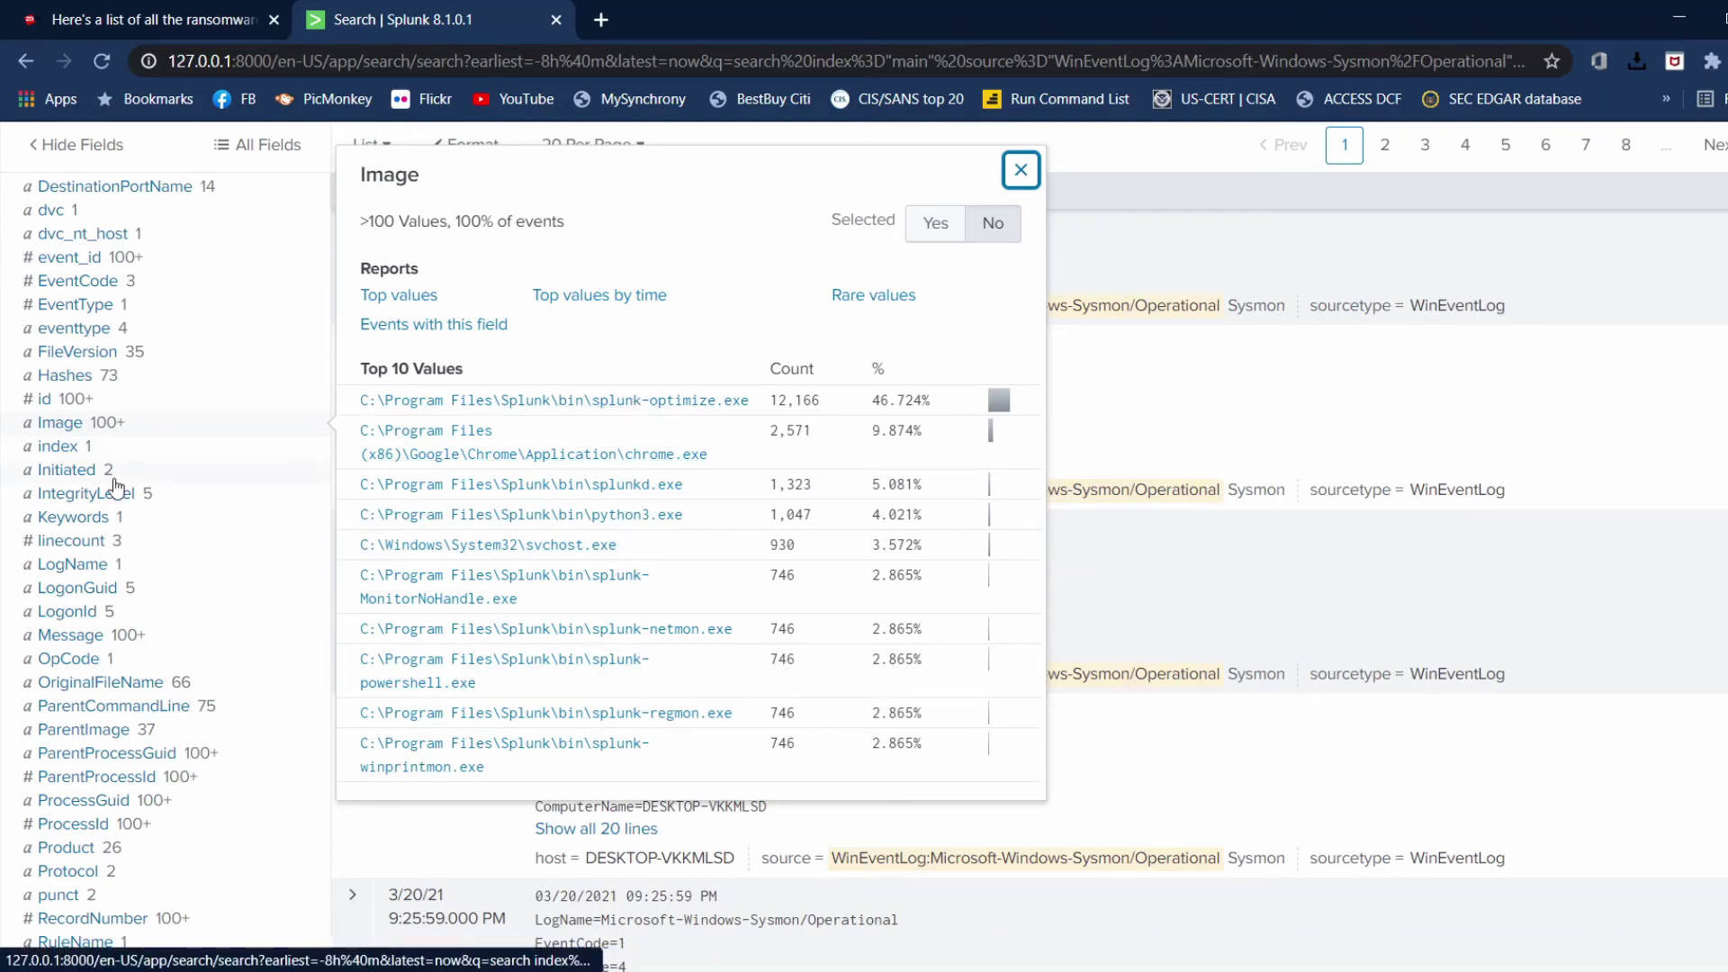
pyautogui.scroll(-2, 81, 612)
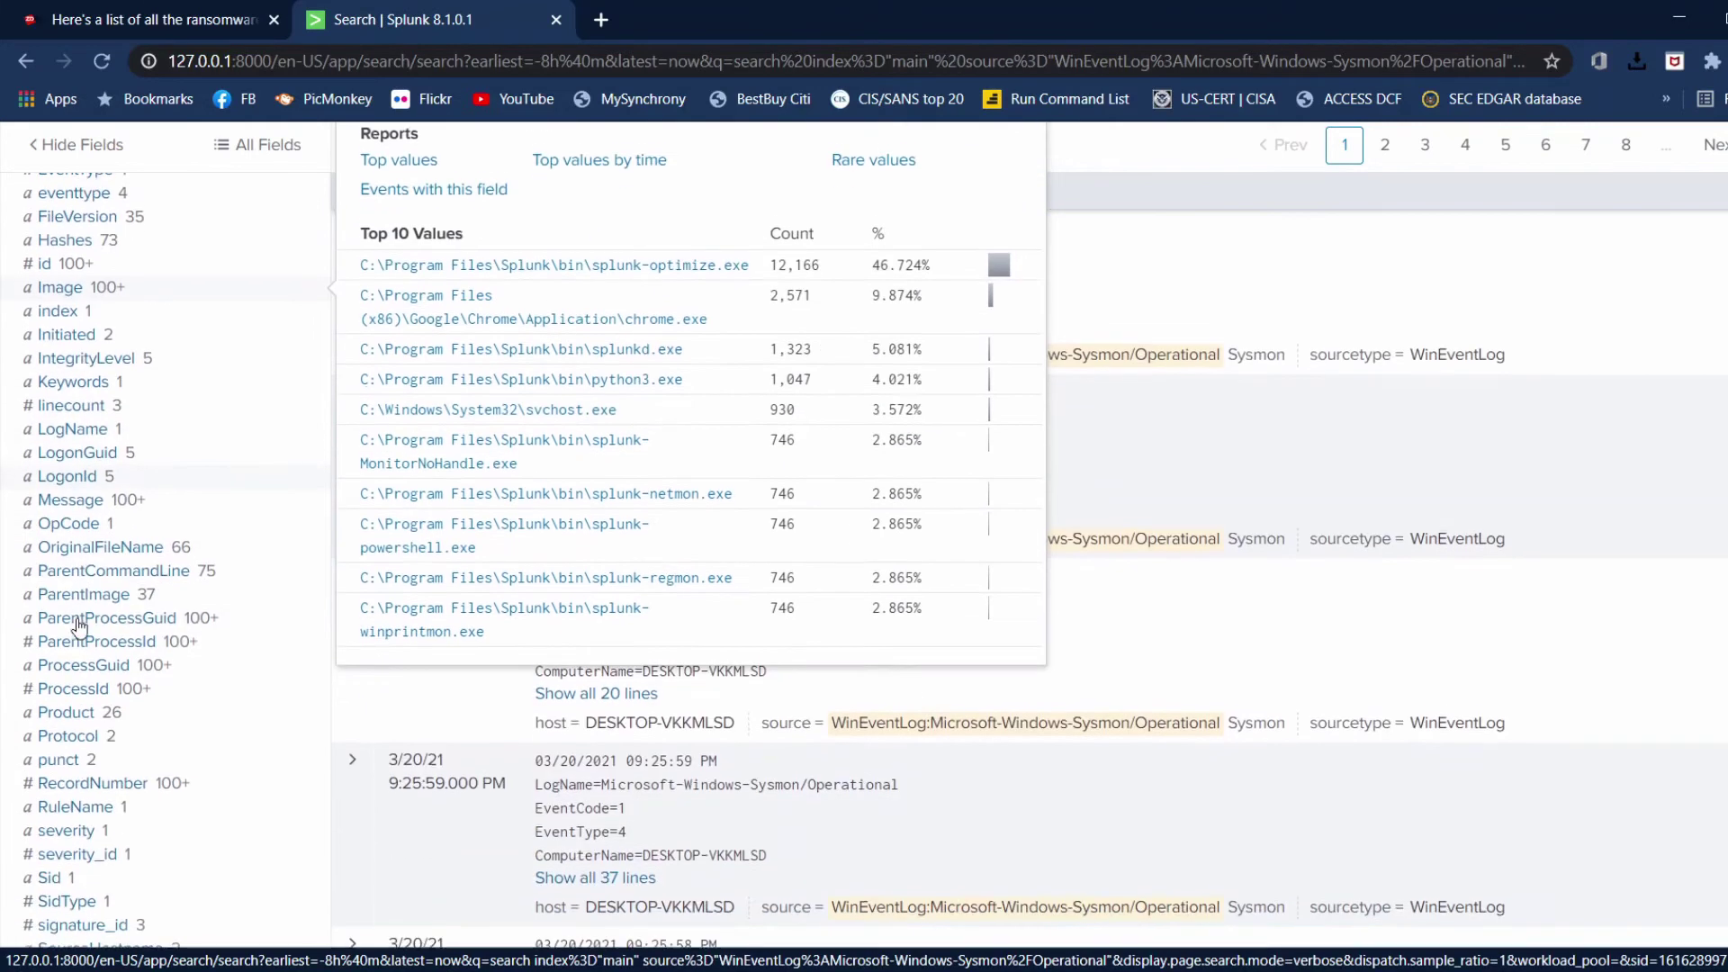
pyautogui.scroll(-1, 79, 627)
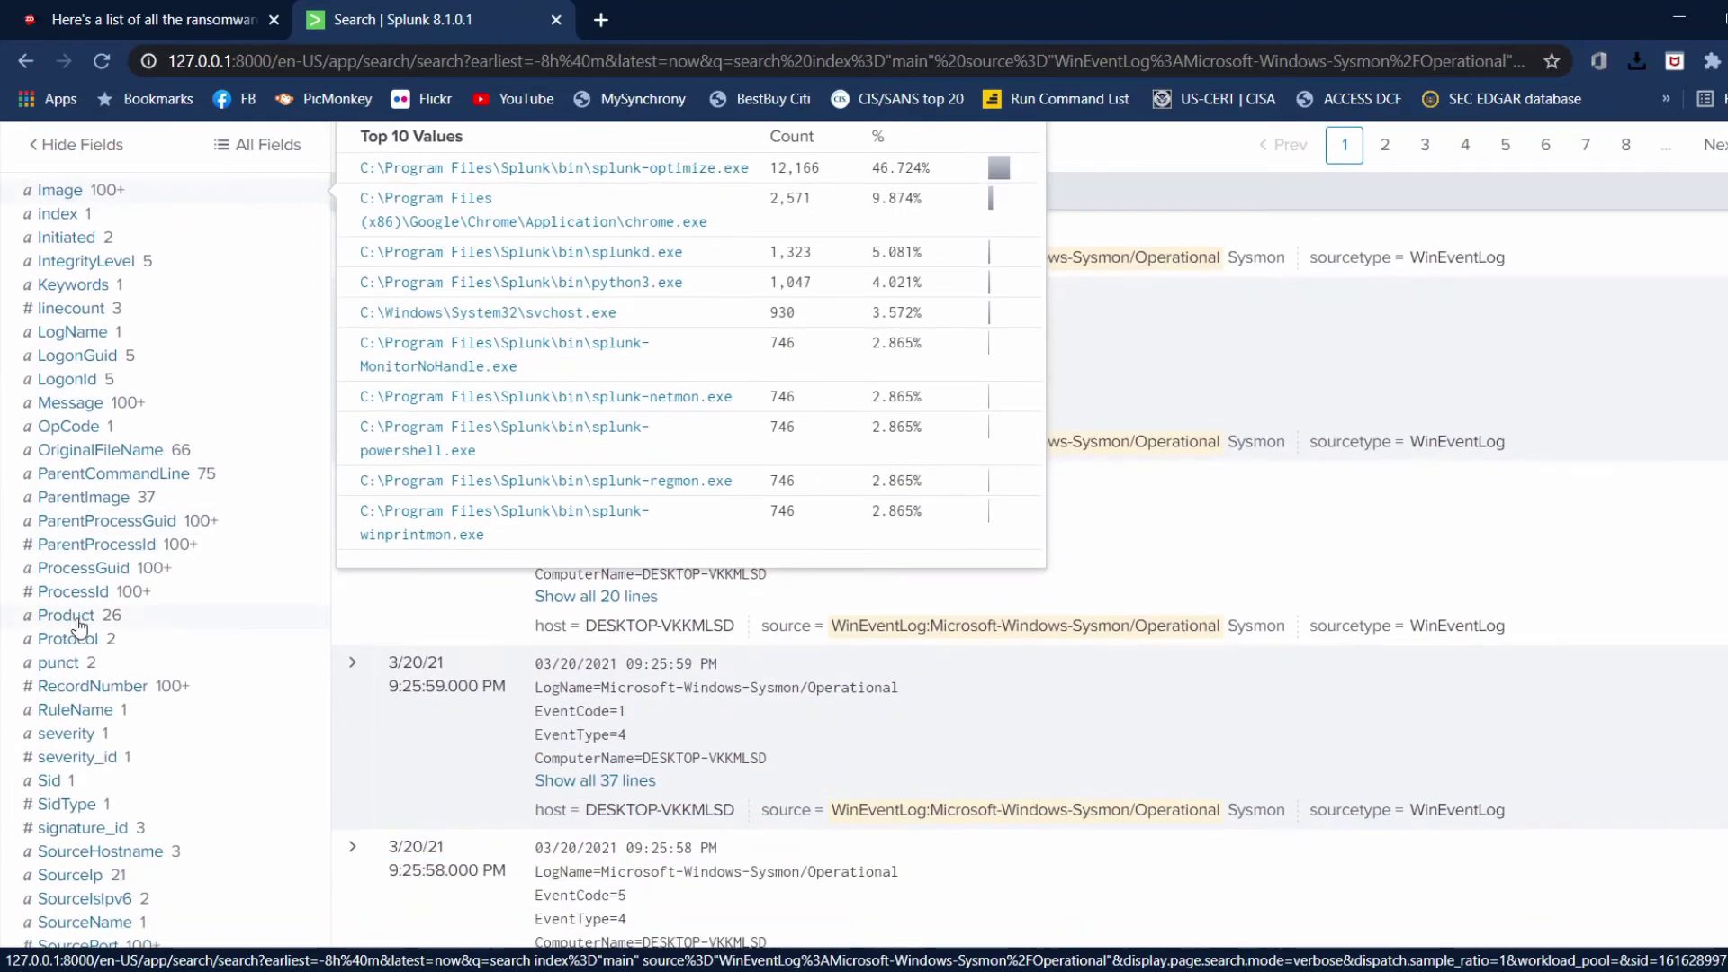
pyautogui.scroll(3, 100, 484)
pyautogui.scroll(2, 100, 484)
pyautogui.scroll(3, 101, 485)
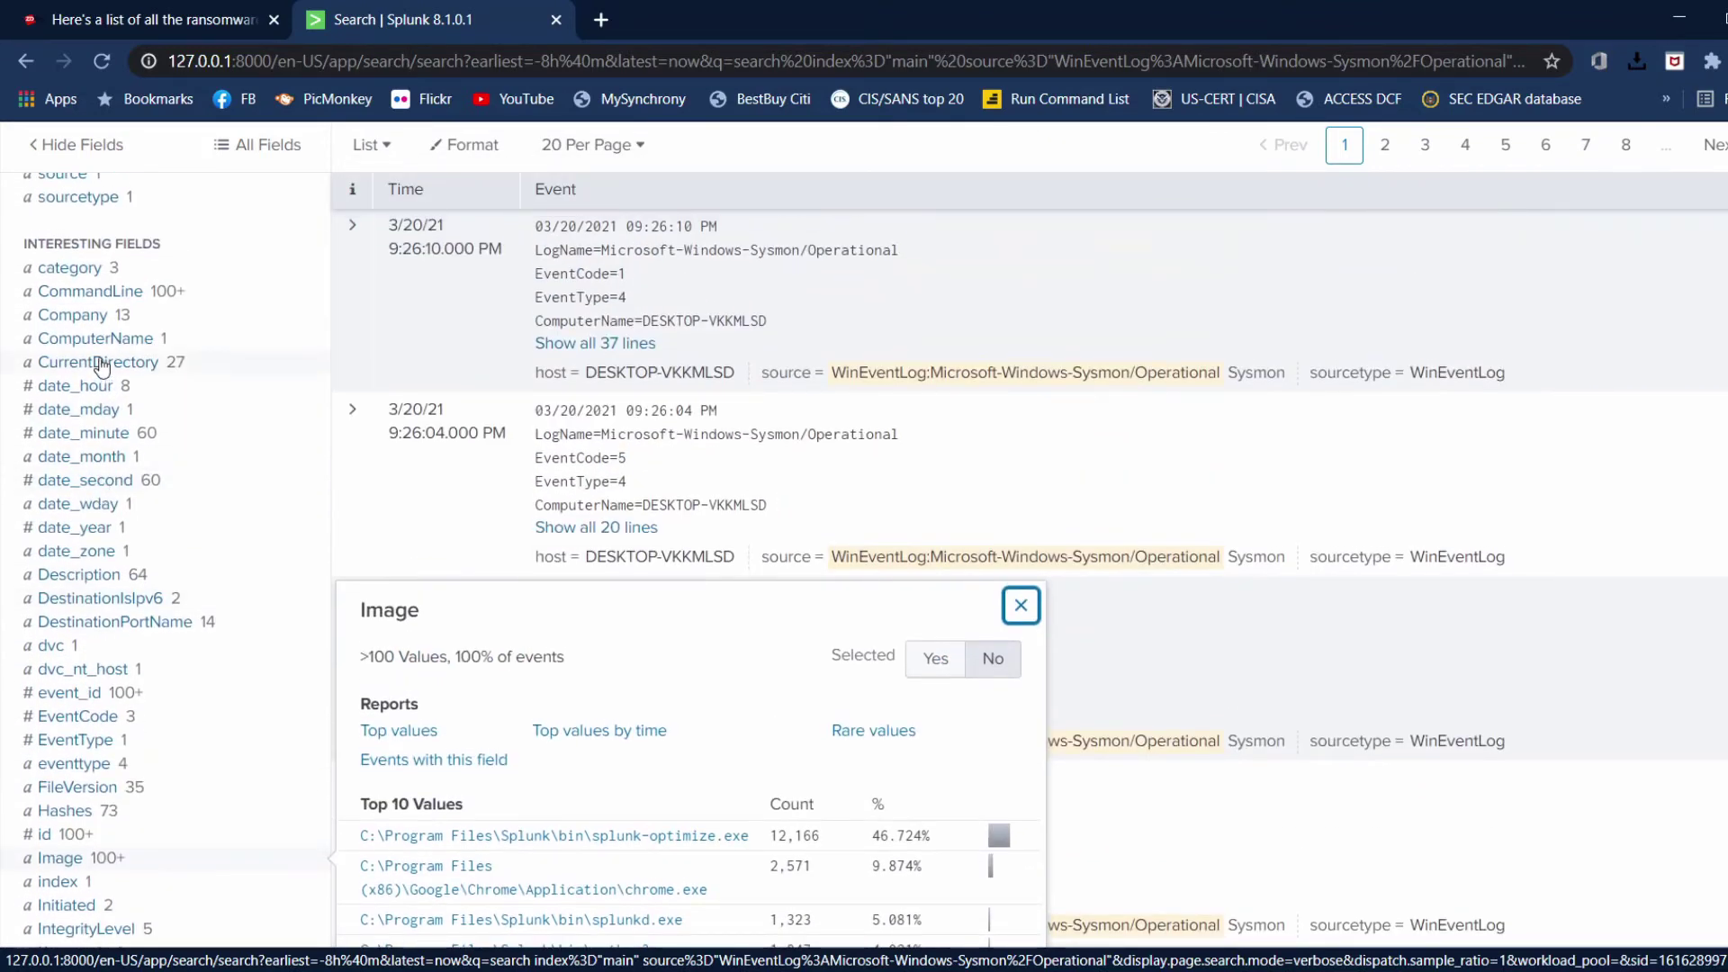
# Step: Show the top values for the CommandLine and ParentImage fields
pyautogui.click(90, 290)
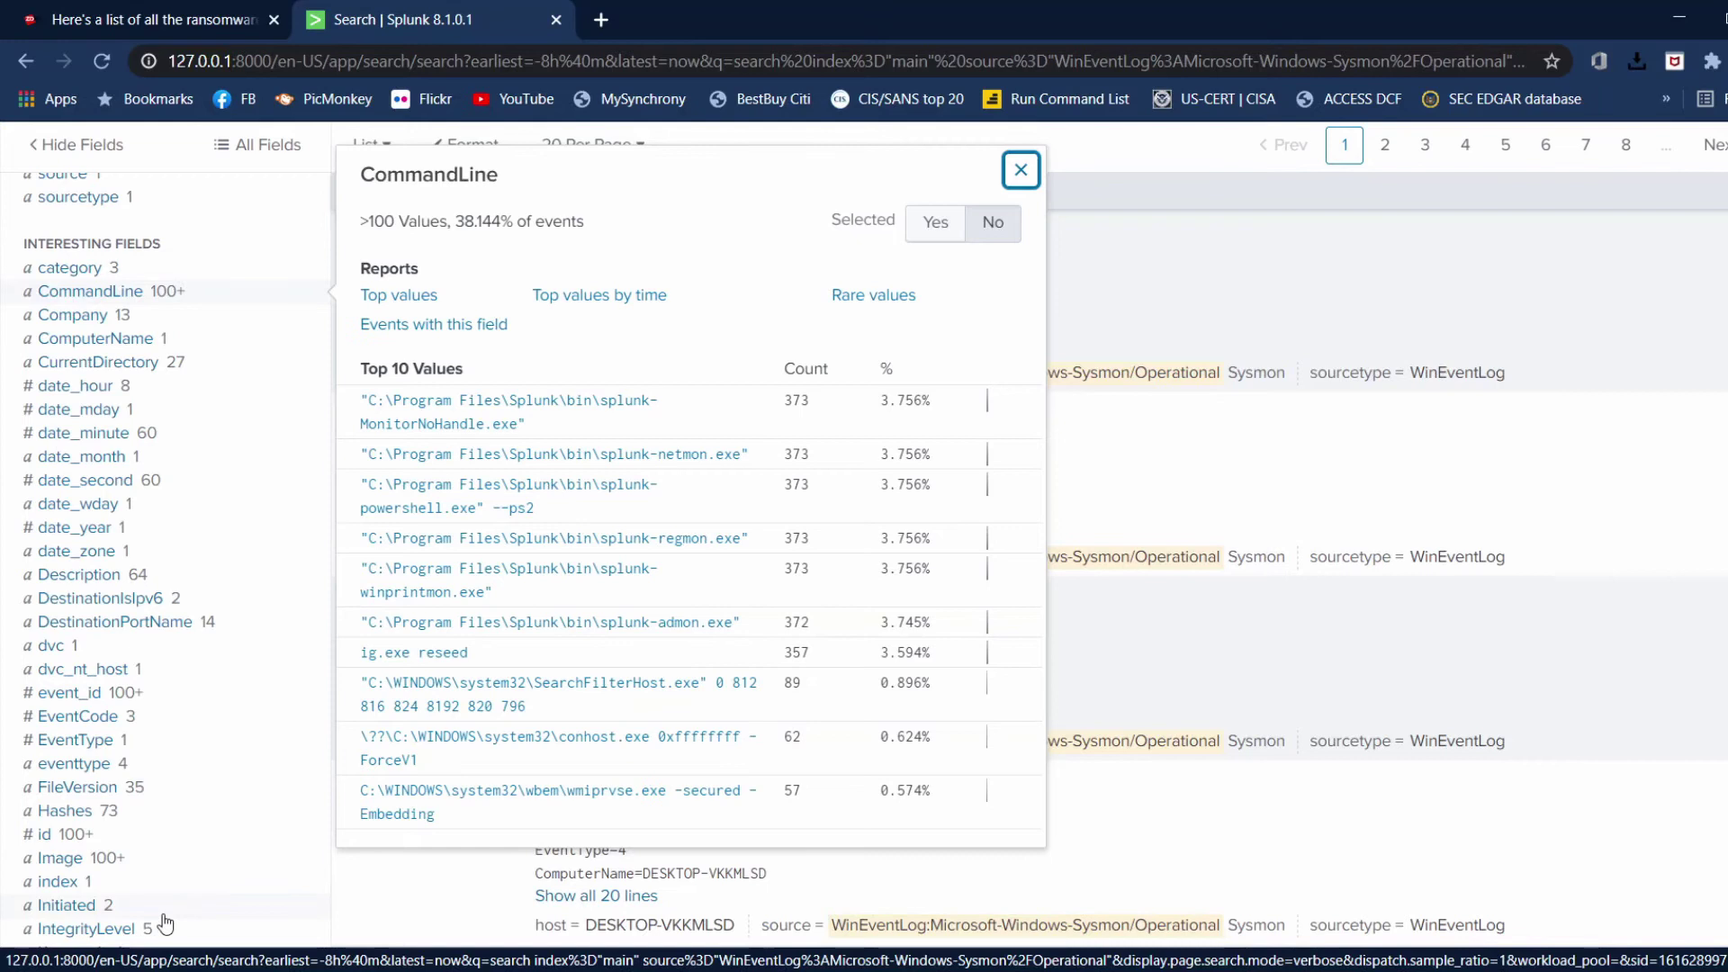
pyautogui.scroll(-3, 165, 923)
pyautogui.scroll(-4, 164, 923)
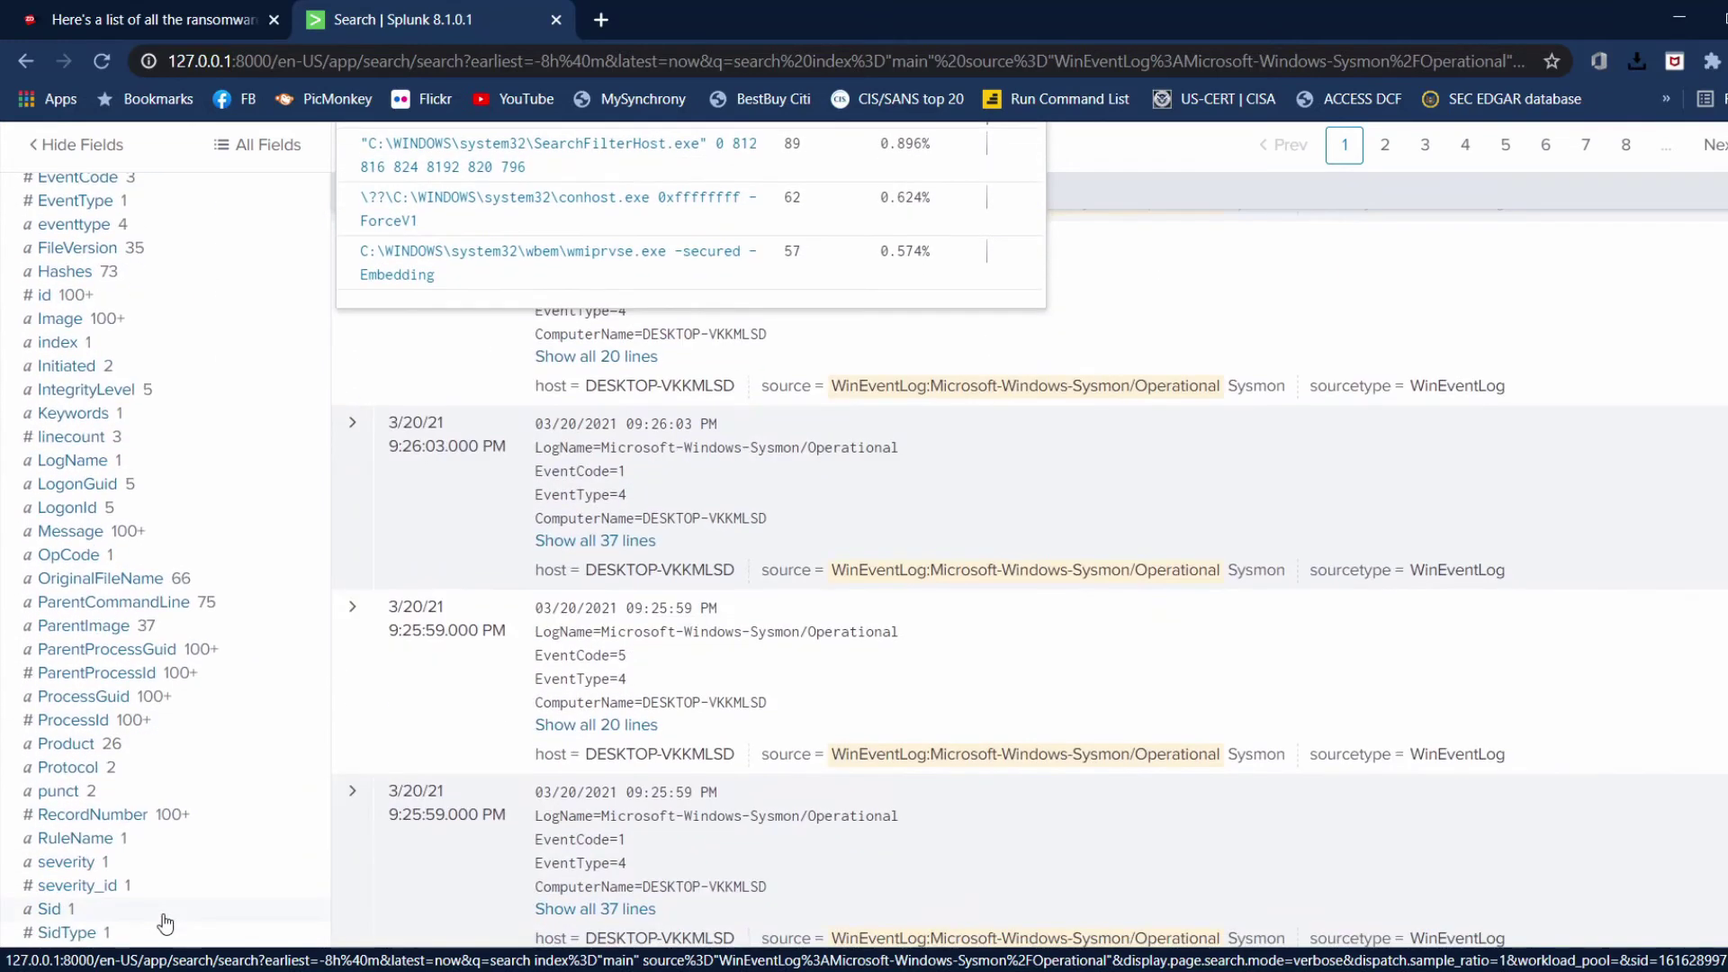
pyautogui.click(93, 630)
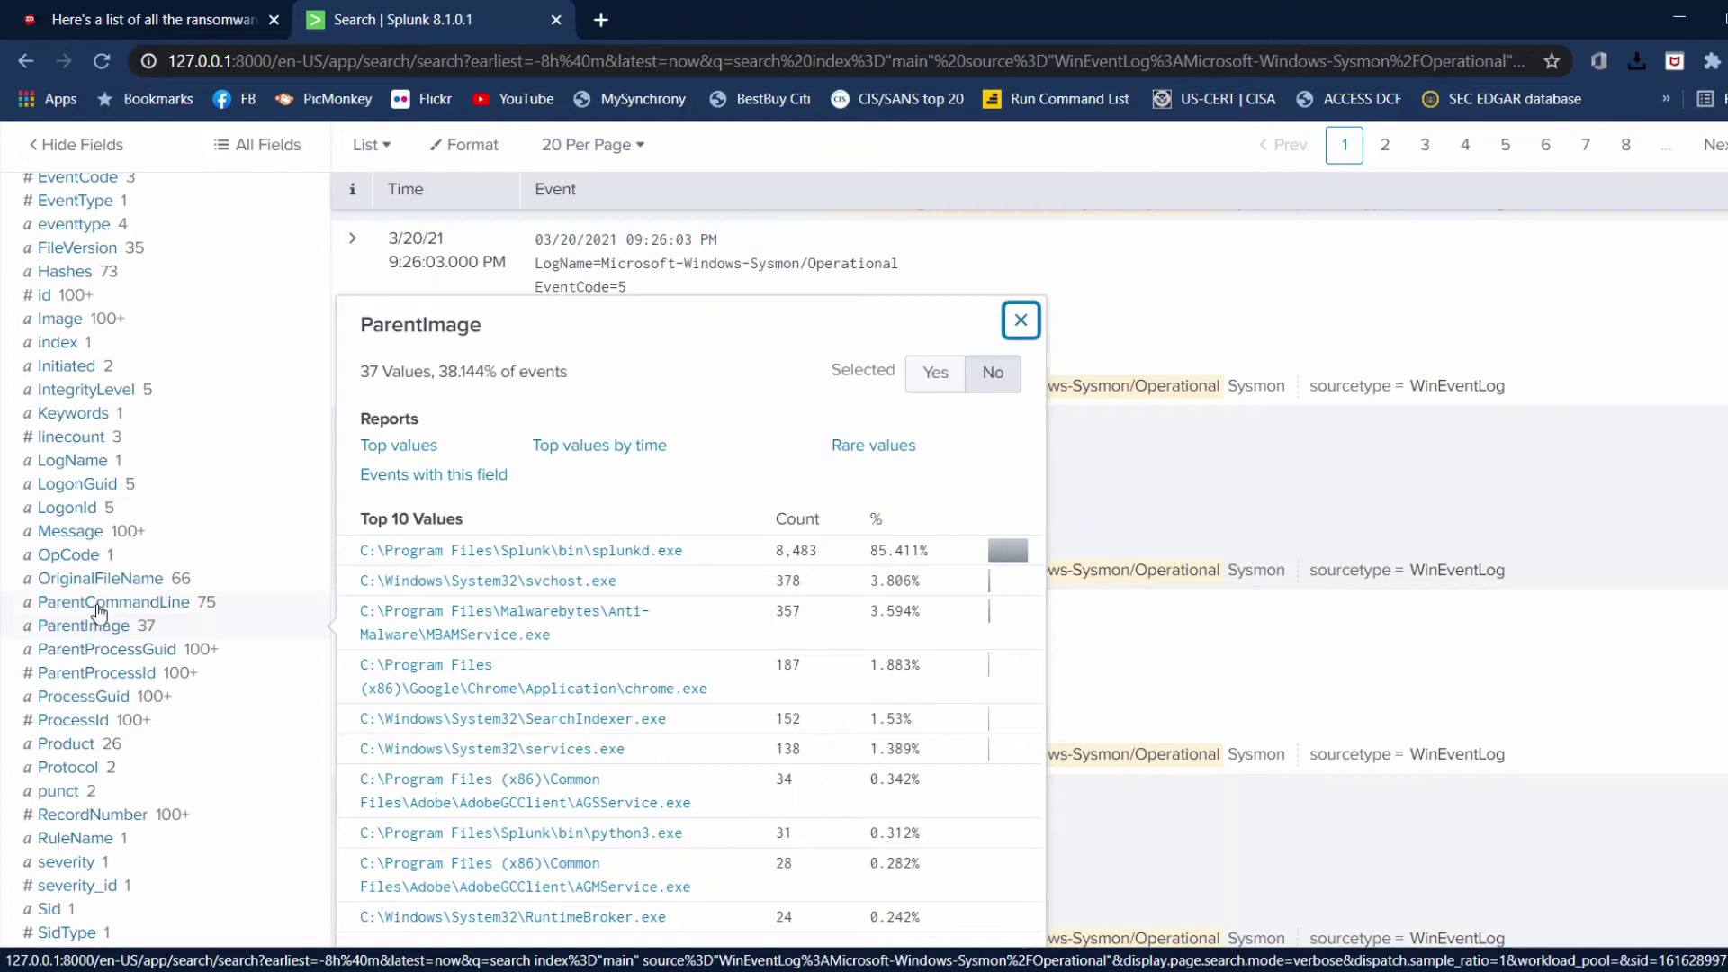
# Step: Review the ParentCommandLine breakdown, then switch to the ransomware PowerPoint slide show
pyautogui.click(99, 605)
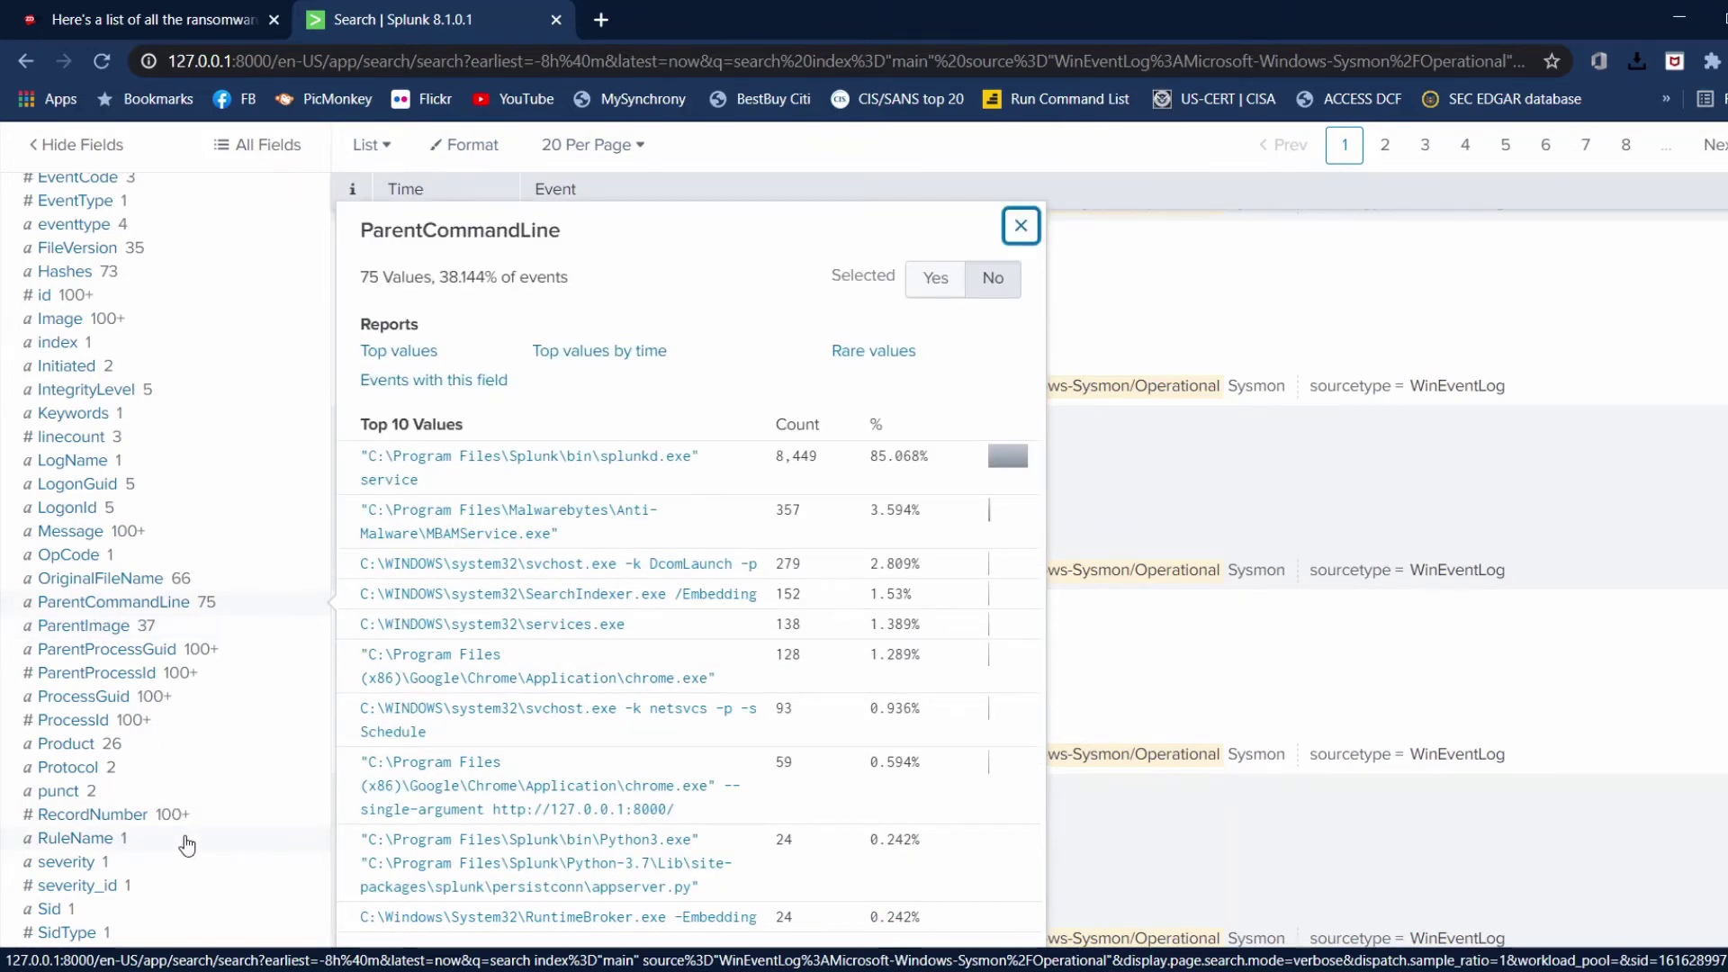
pyautogui.scroll(-3, 186, 844)
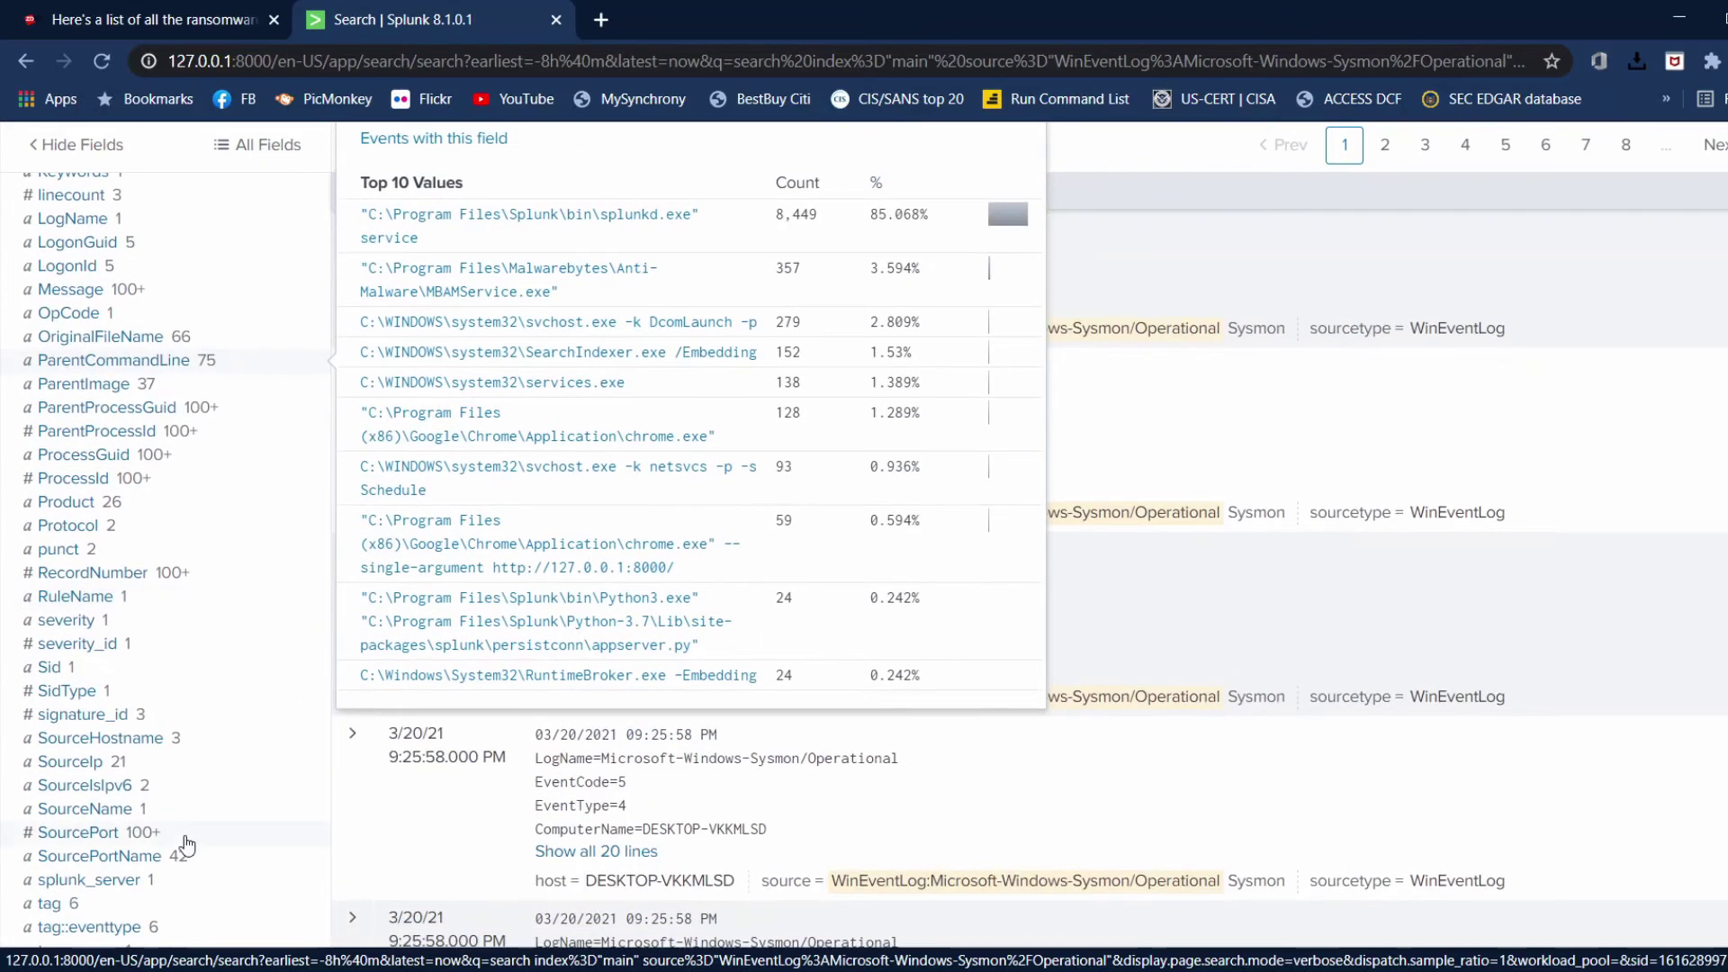
pyautogui.scroll(-1, 186, 844)
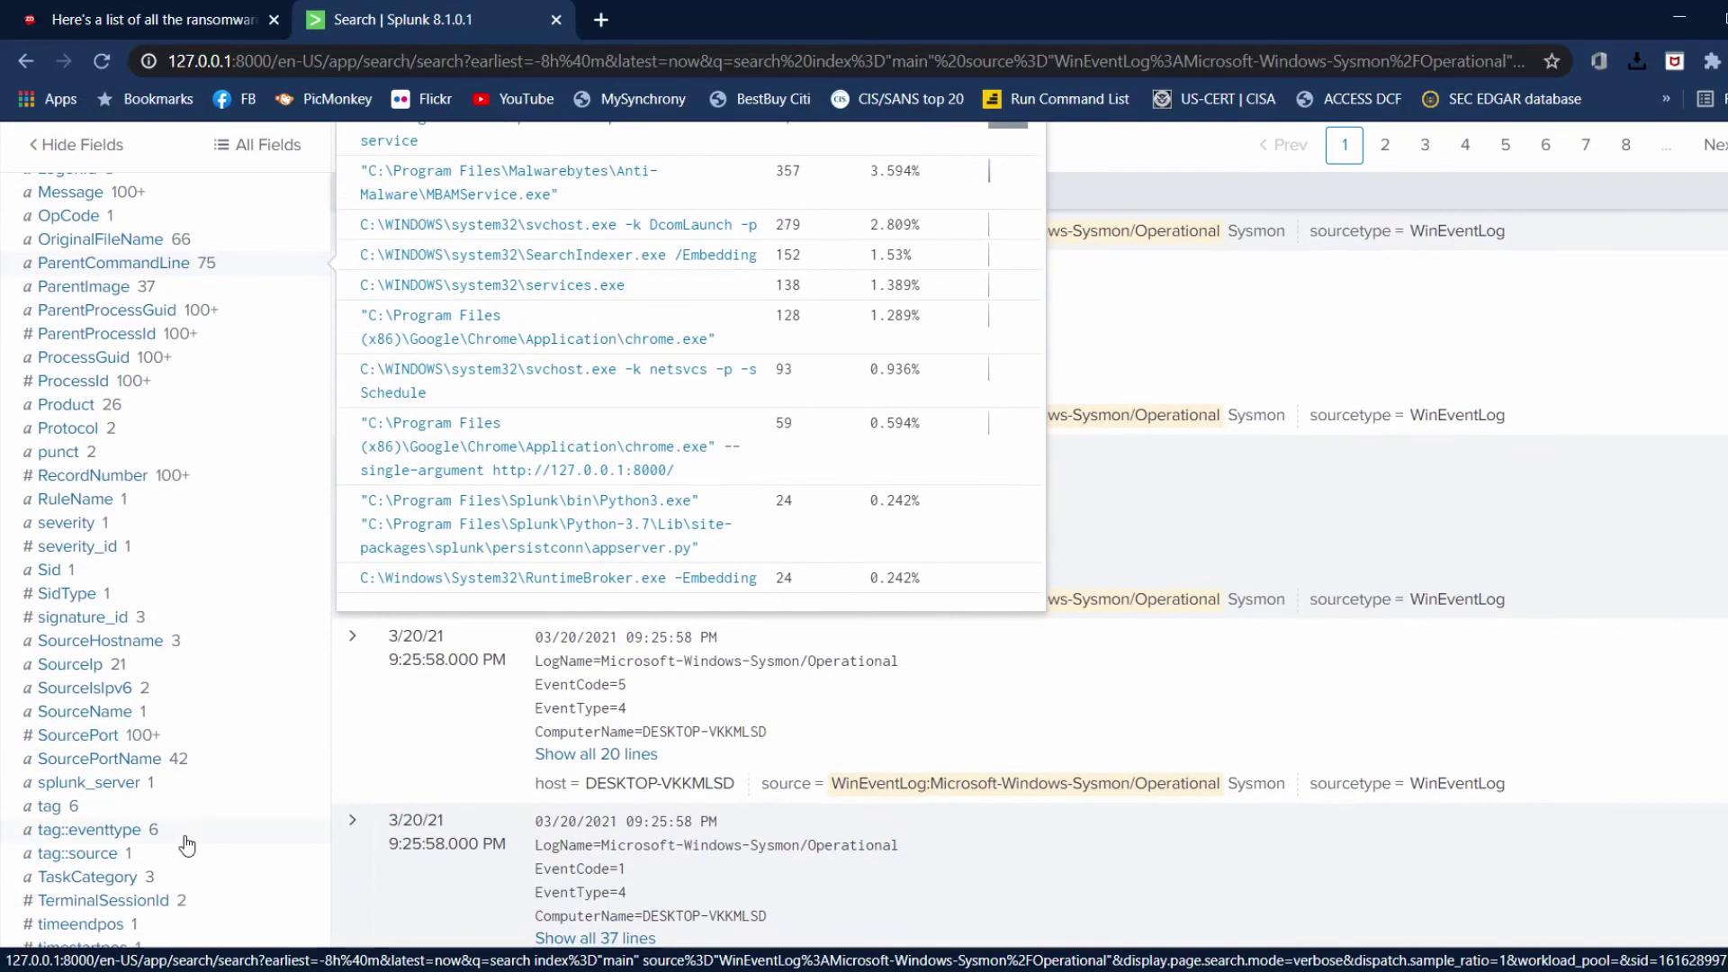
pyautogui.scroll(-1, 186, 844)
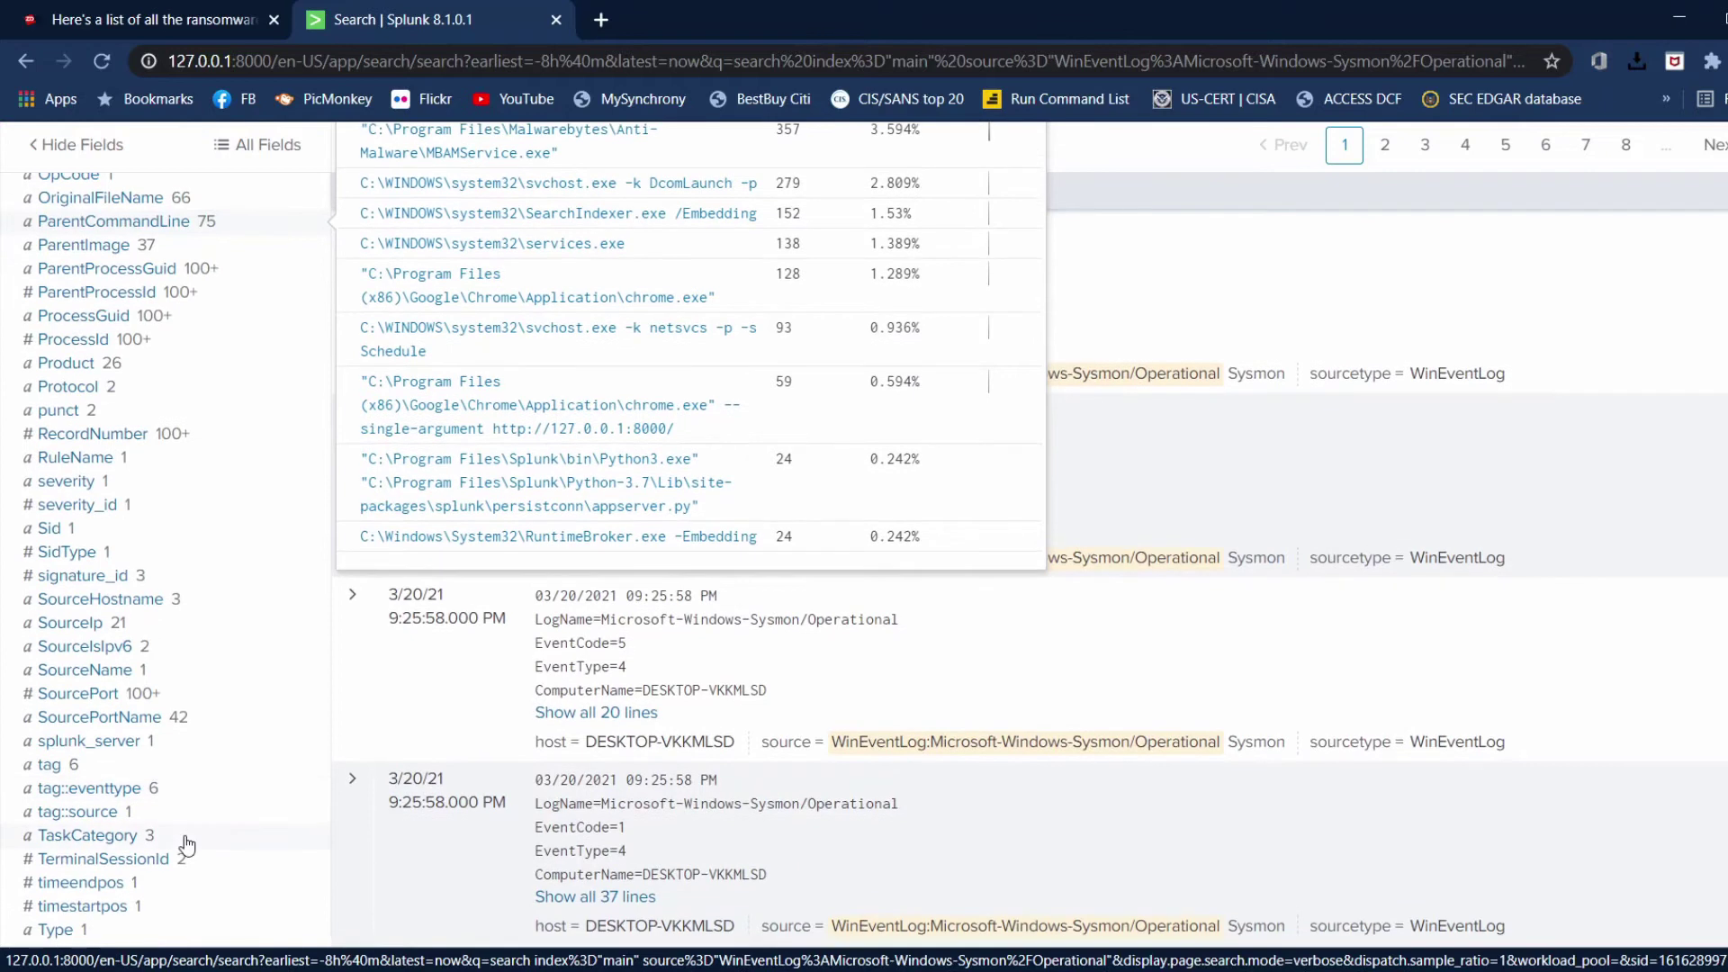
pyautogui.scroll(-1, 186, 844)
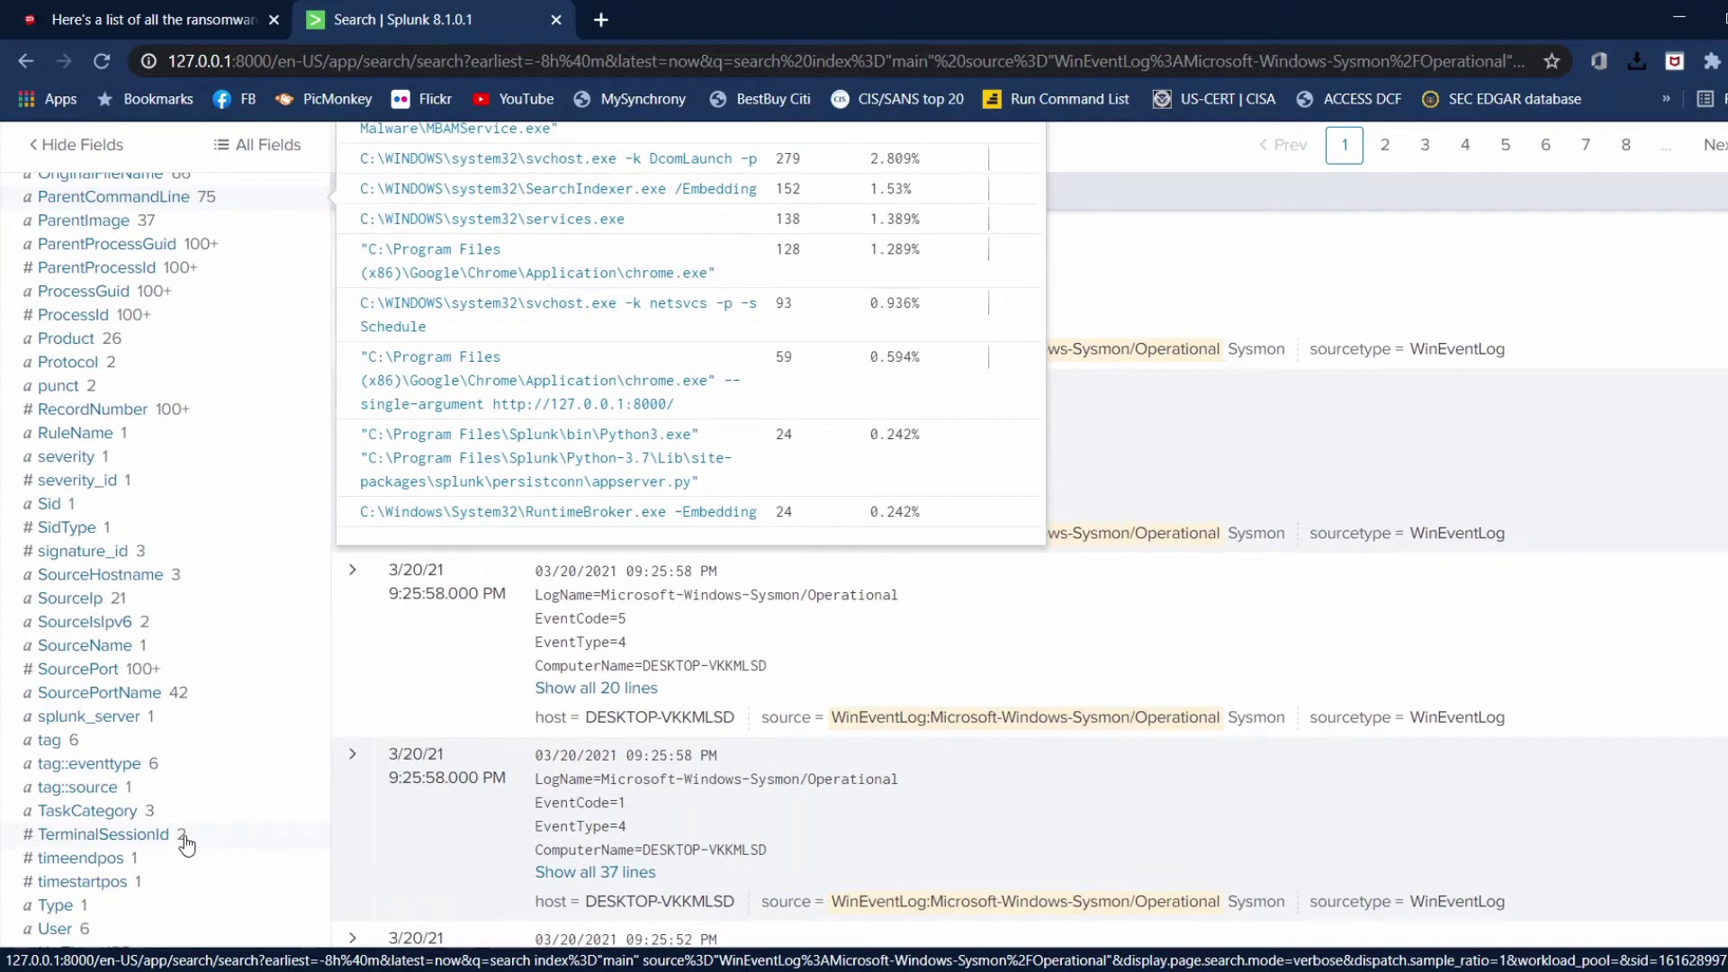
pyautogui.scroll(-1, 186, 844)
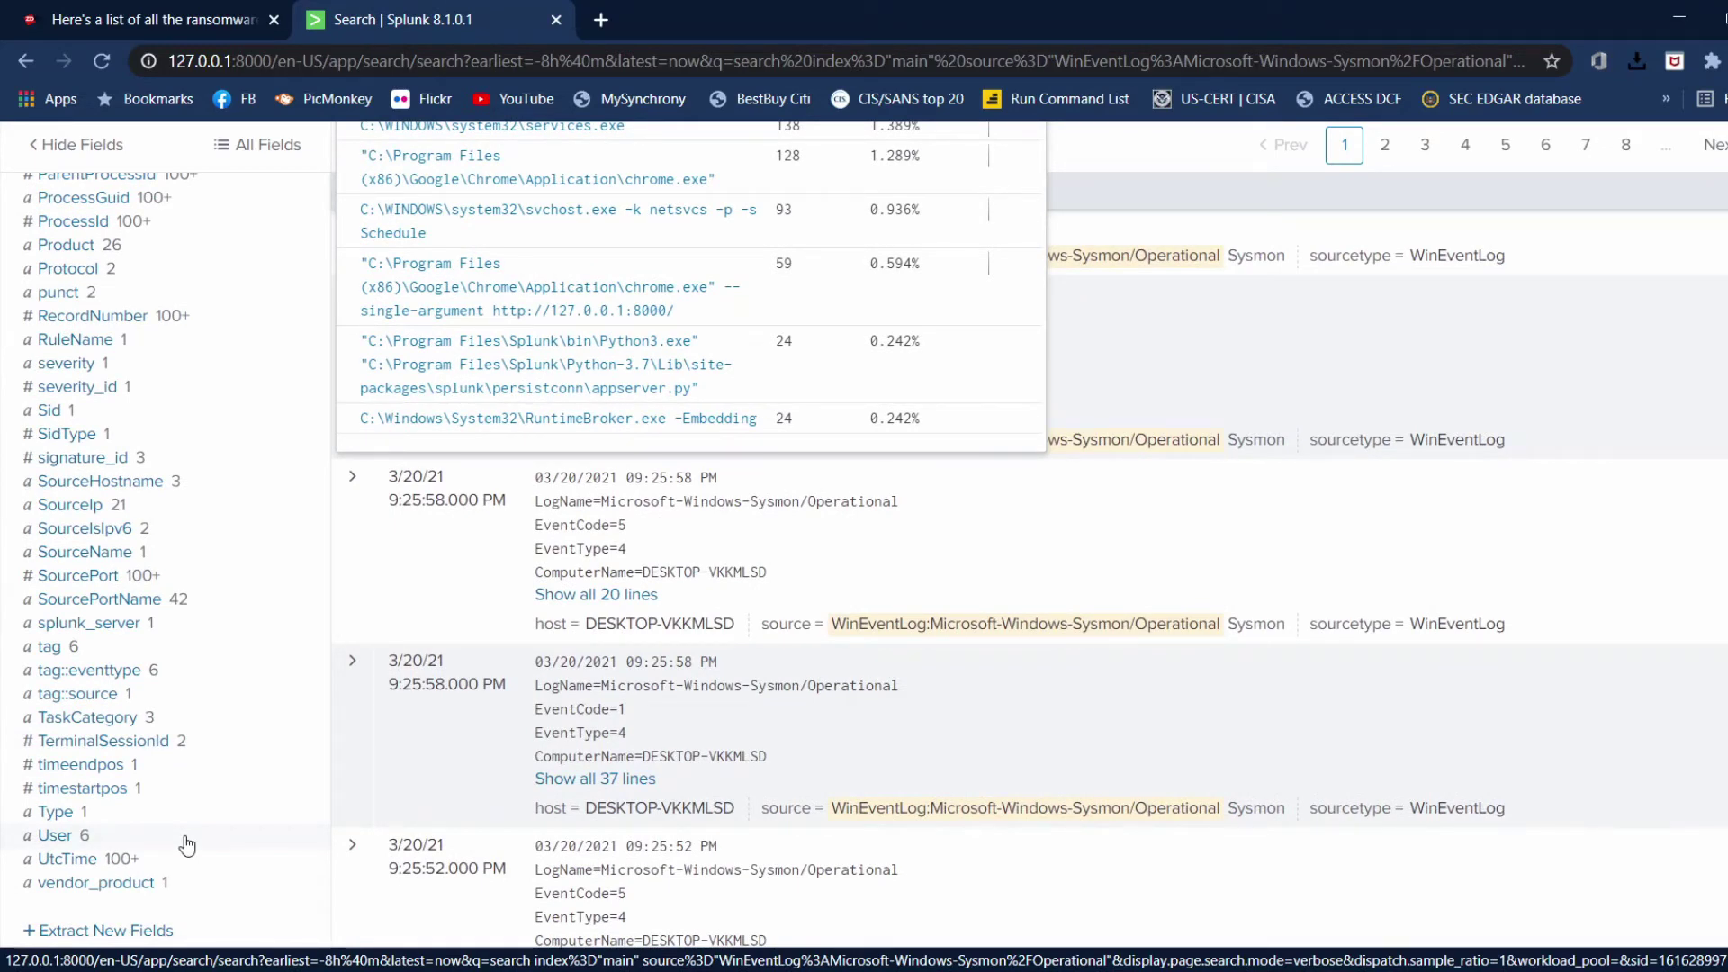
pyautogui.scroll(1, 186, 844)
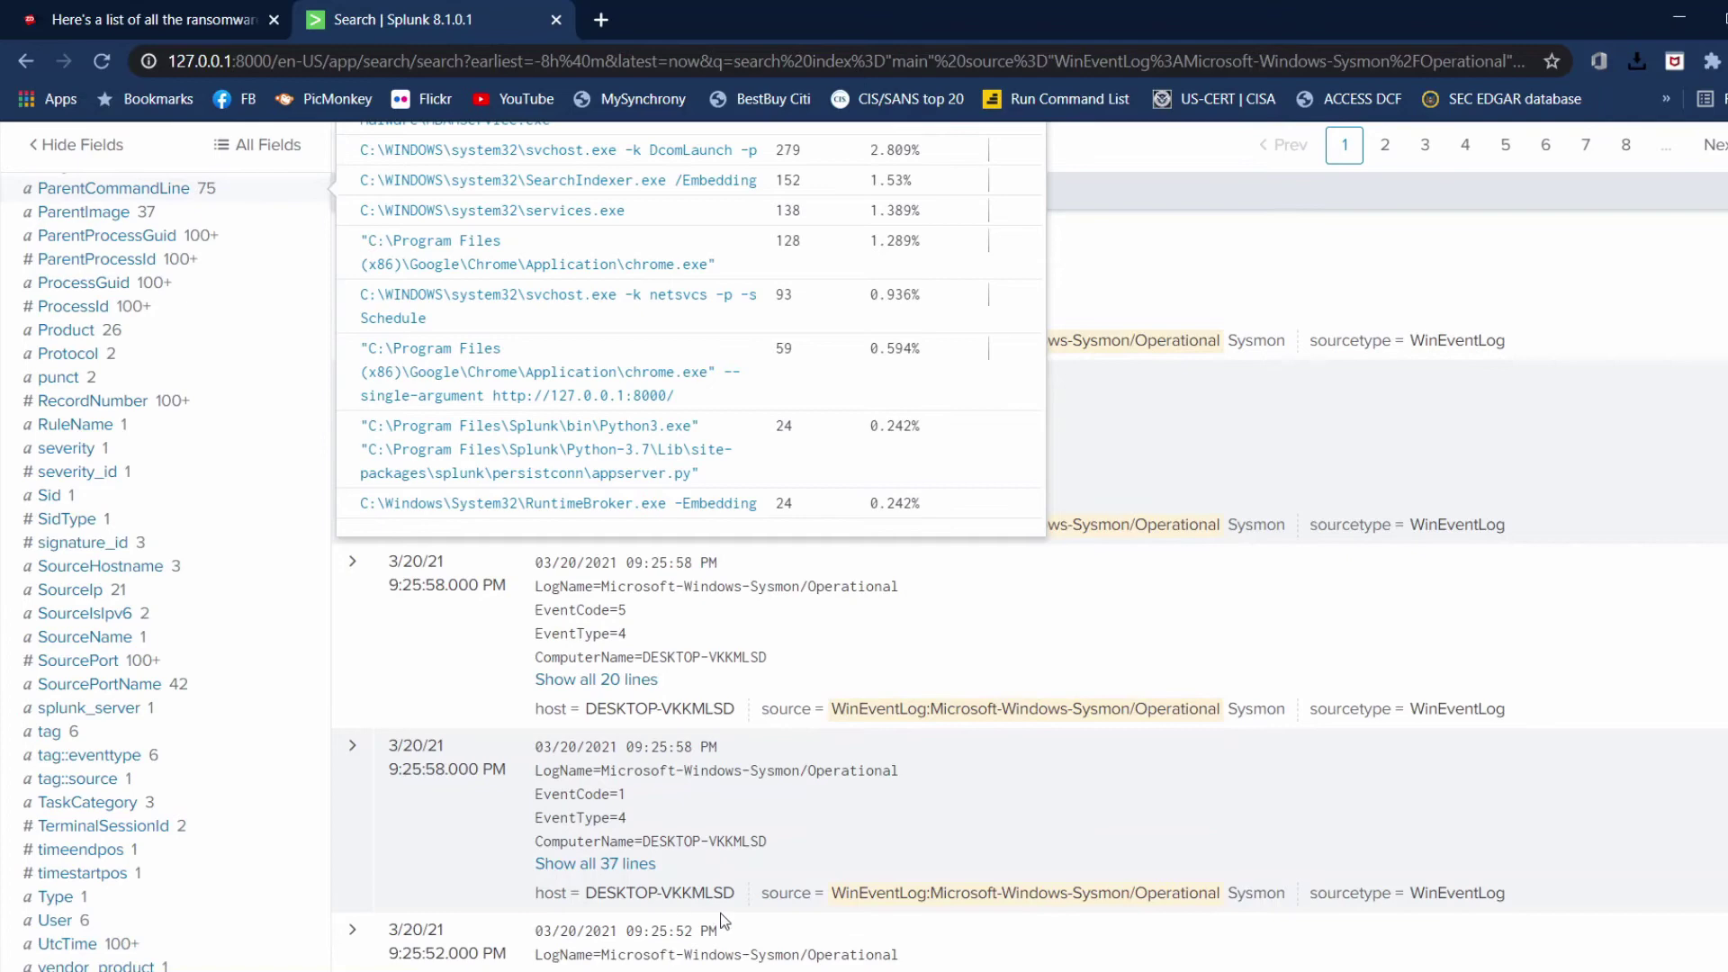
pyautogui.hotkey('alt', 'Tab')
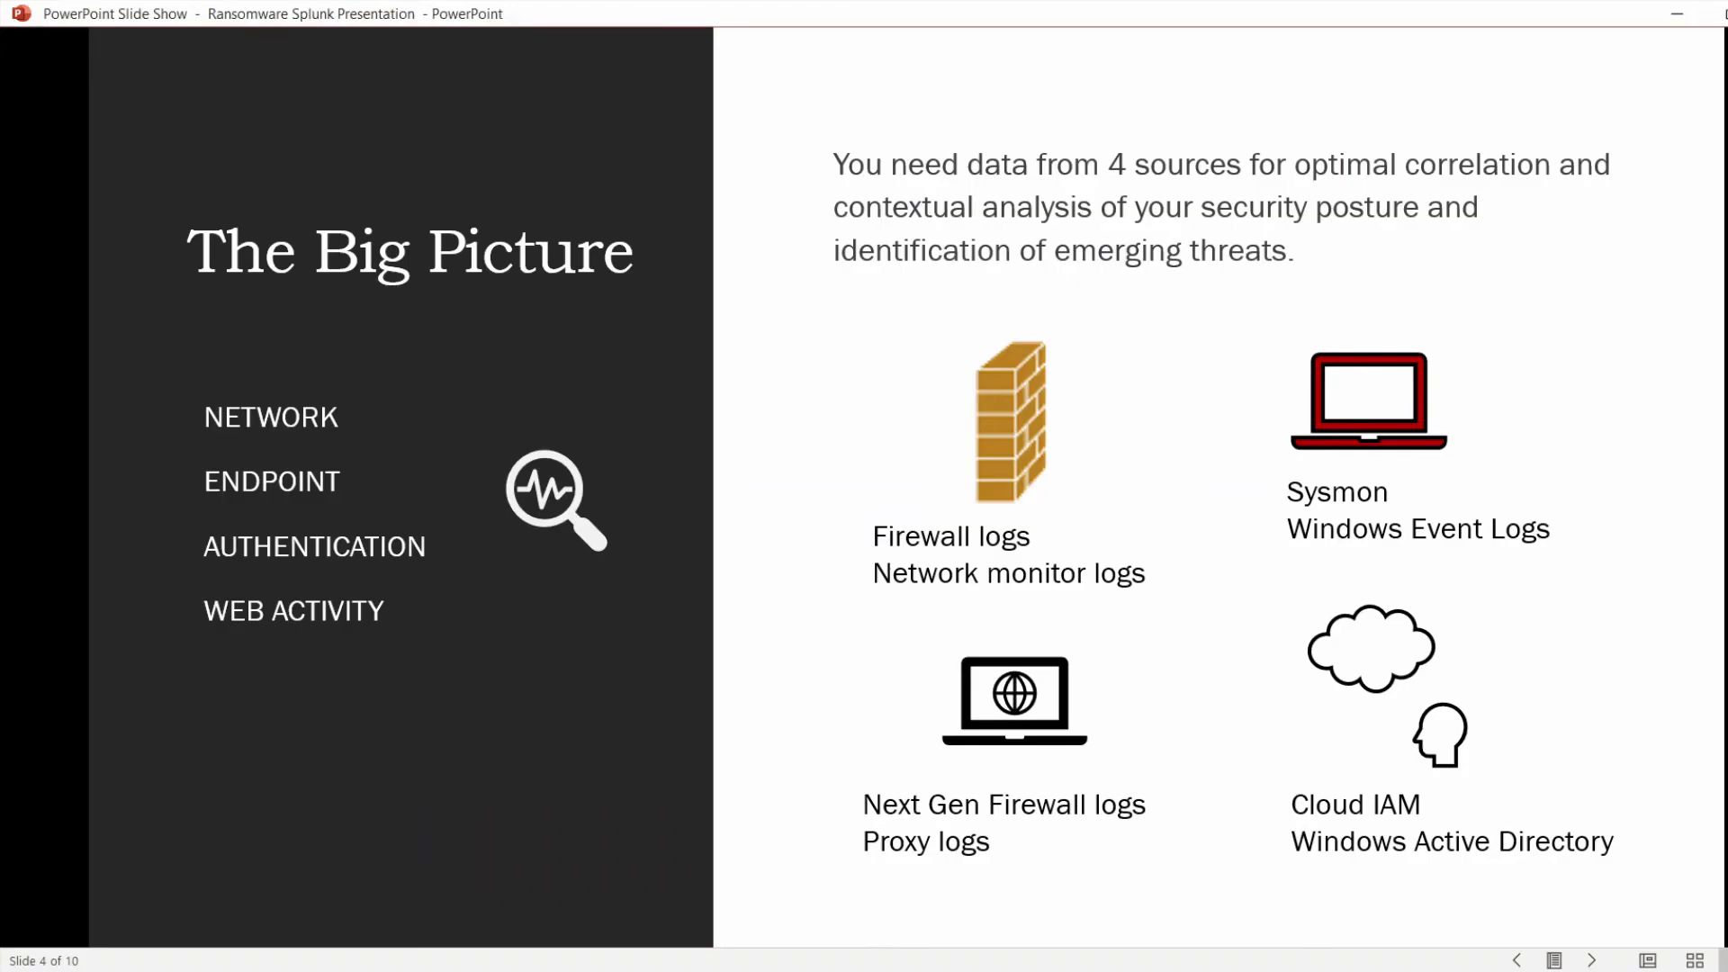
# Step: Advance the slide show from slide 4, The Big Picture, to slide 5, Ransomware Kill Chain
pyautogui.click(1593, 960)
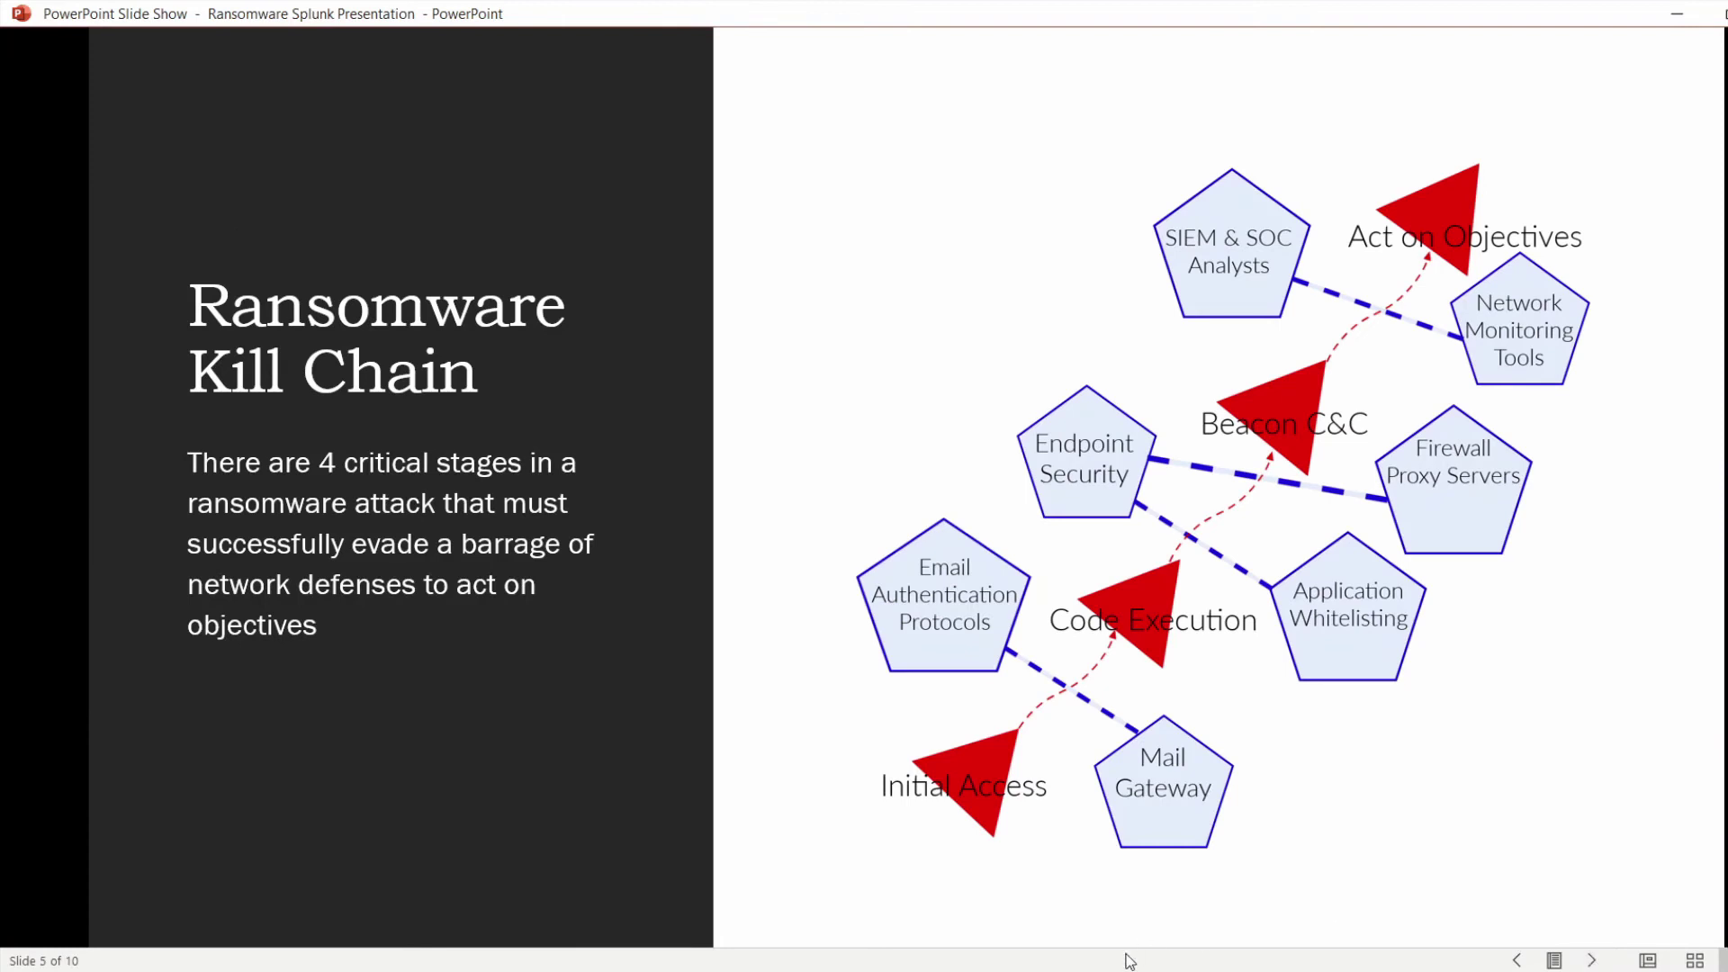